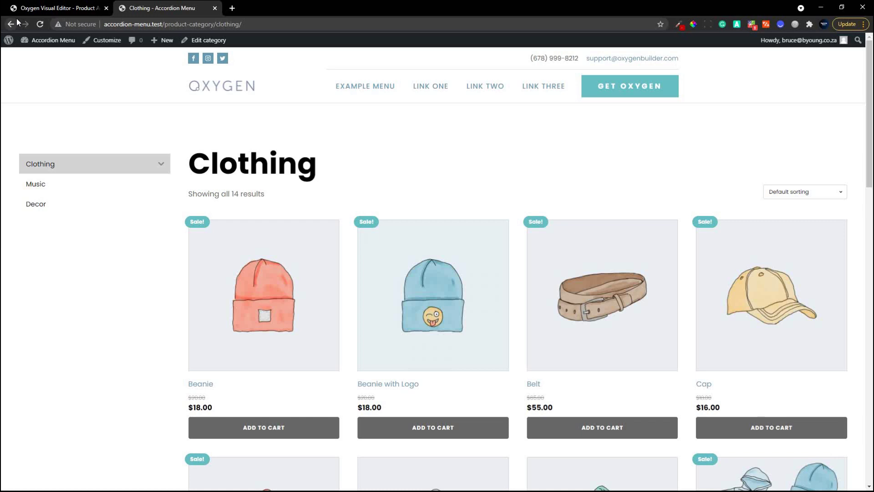
Try out the category accordion by toggling the Clothing submenu, opening Hoodies, and expanding Clothing again on that page.
{"action": "left_click", "coordinate": [161, 163]}
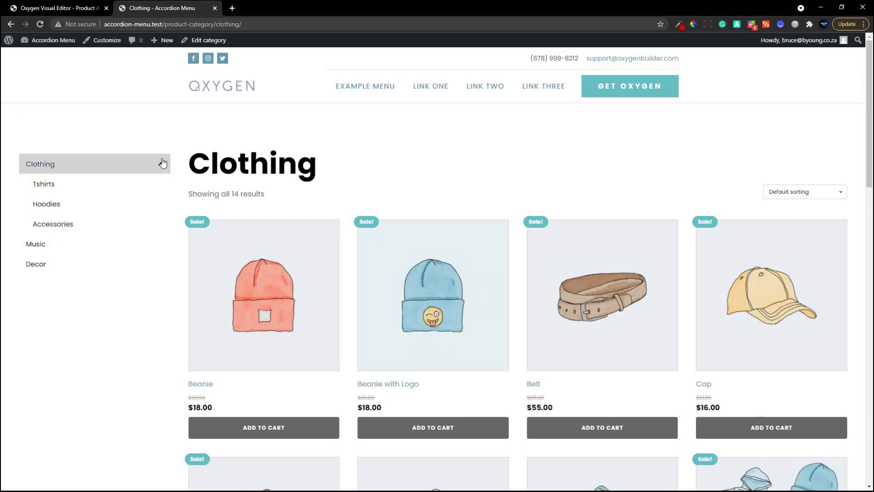
{"action": "left_click", "coordinate": [162, 163]}
{"action": "left_click", "coordinate": [162, 164]}
{"action": "left_click", "coordinate": [48, 203]}
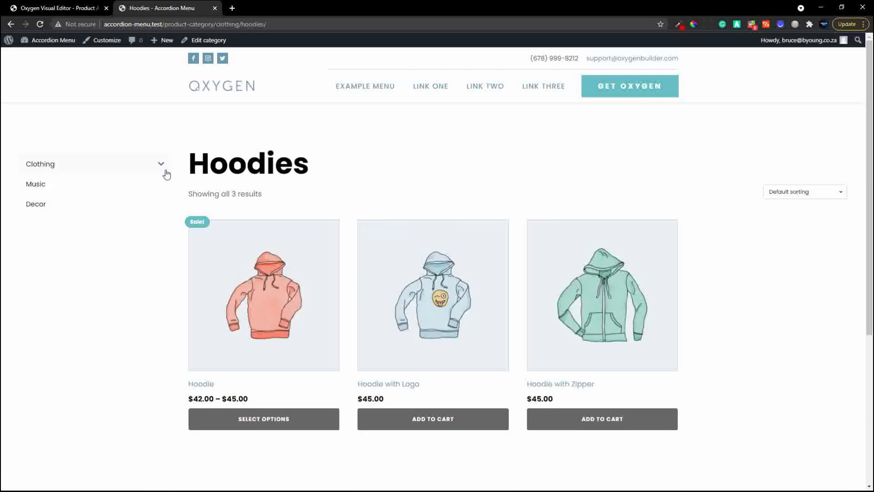
{"action": "left_click", "coordinate": [163, 169]}
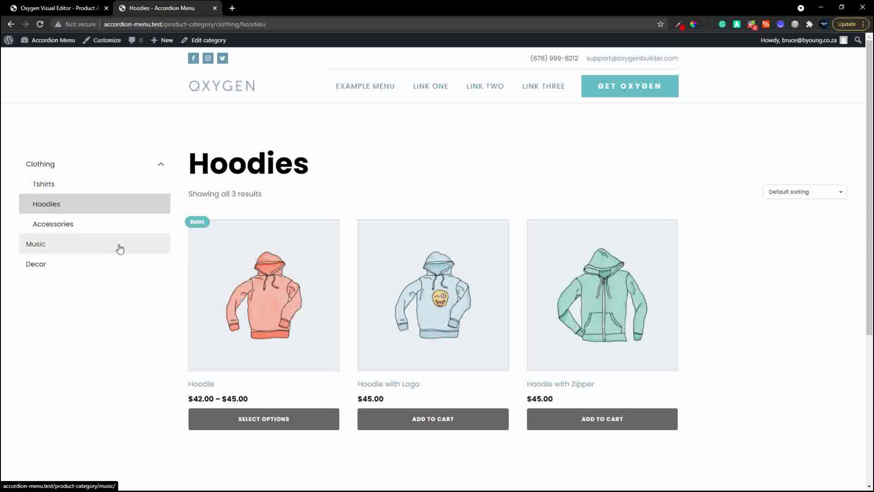
Check the accordion menu in the Moto G4 mobile emulation by toggling the Clothing submenu, and close the developer tools.
{"action": "right_click", "coordinate": [437, 140]}
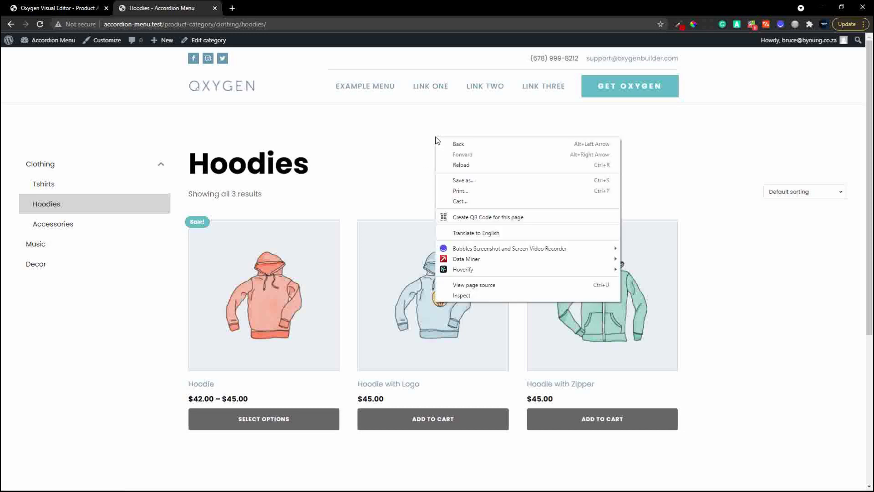
{"action": "left_click", "coordinate": [484, 298]}
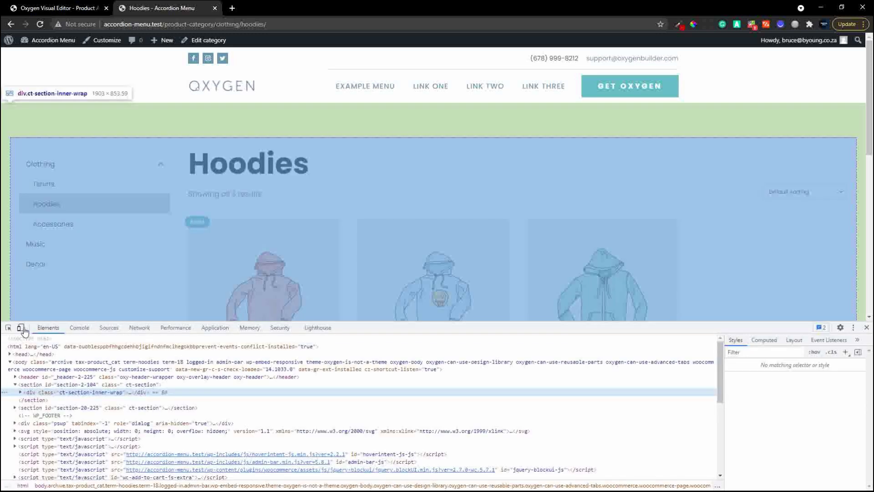
{"action": "left_click", "coordinate": [21, 328]}
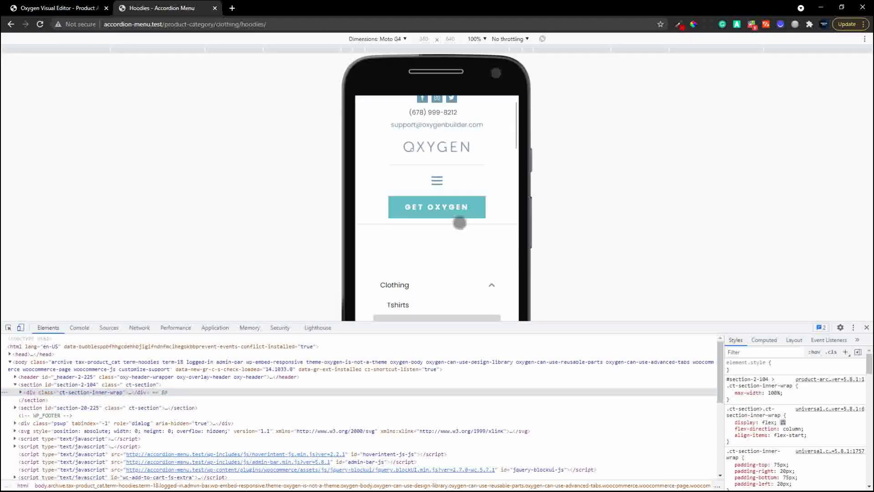
{"action": "scroll", "coordinate": [460, 223], "scroll_direction": "down", "scroll_amount": 3}
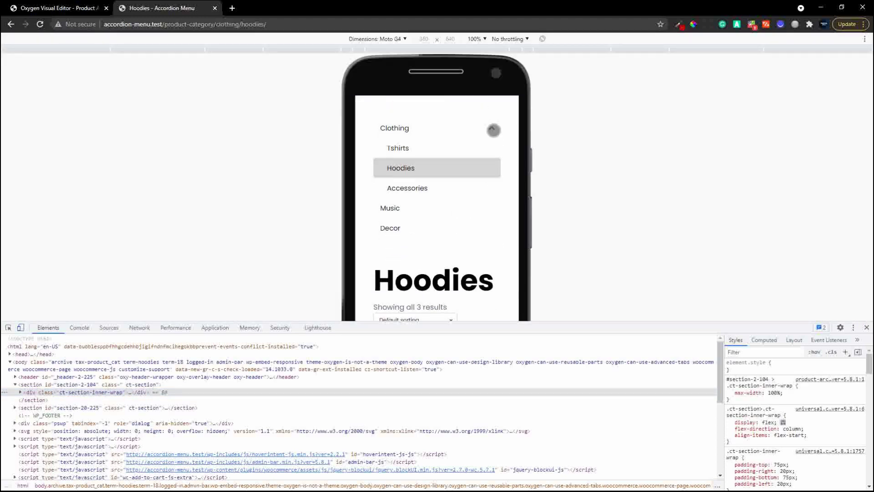
{"action": "left_click", "coordinate": [493, 130]}
{"action": "left_click", "coordinate": [494, 130]}
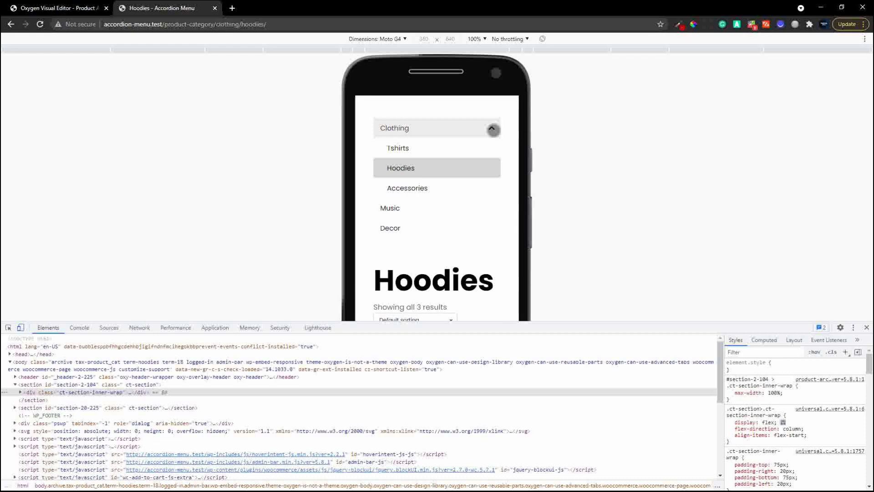
{"action": "left_click", "coordinate": [493, 131]}
{"action": "left_click", "coordinate": [494, 129]}
{"action": "left_click", "coordinate": [867, 329]}
{"action": "scroll", "coordinate": [177, 181], "scroll_direction": "up", "scroll_amount": 5}
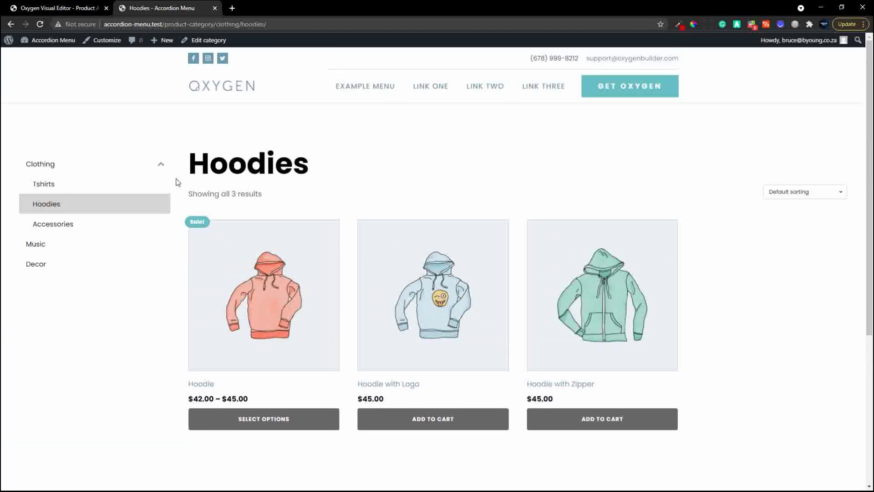
Review the installed plugins in the WordPress admin, including the details of Iks Menu.
{"action": "left_click", "coordinate": [67, 46]}
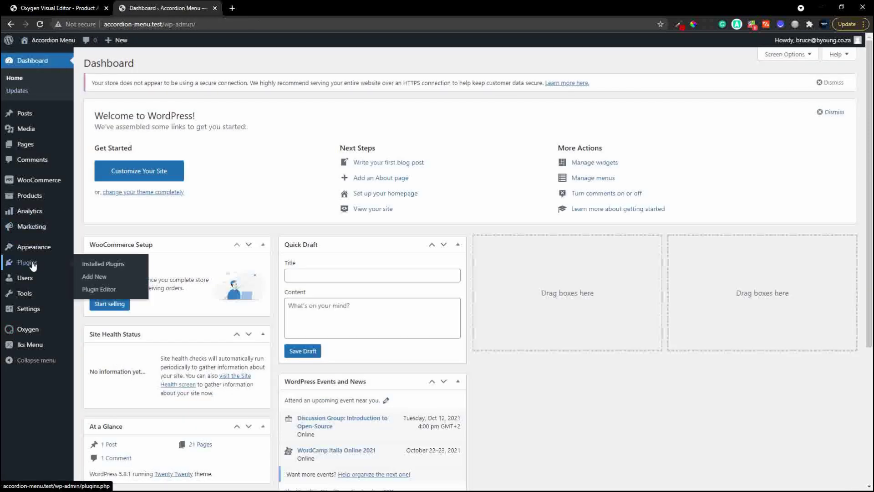
{"action": "left_click", "coordinate": [31, 263]}
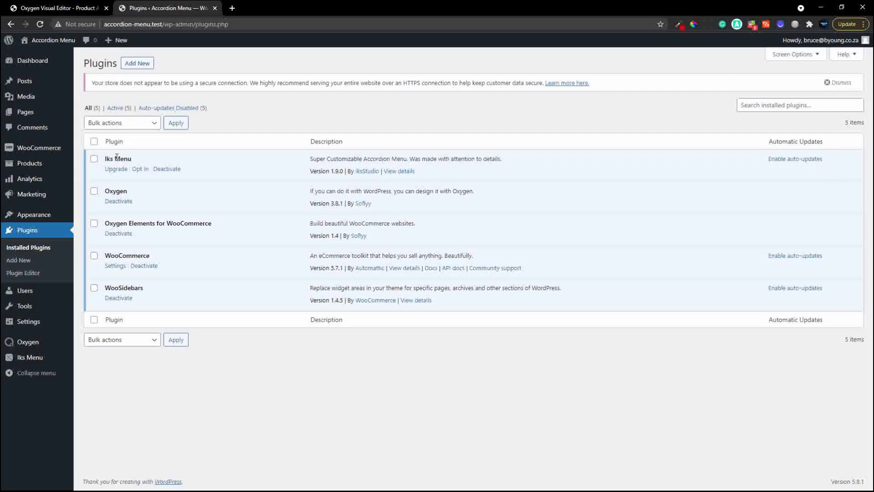
{"action": "left_click", "coordinate": [404, 171]}
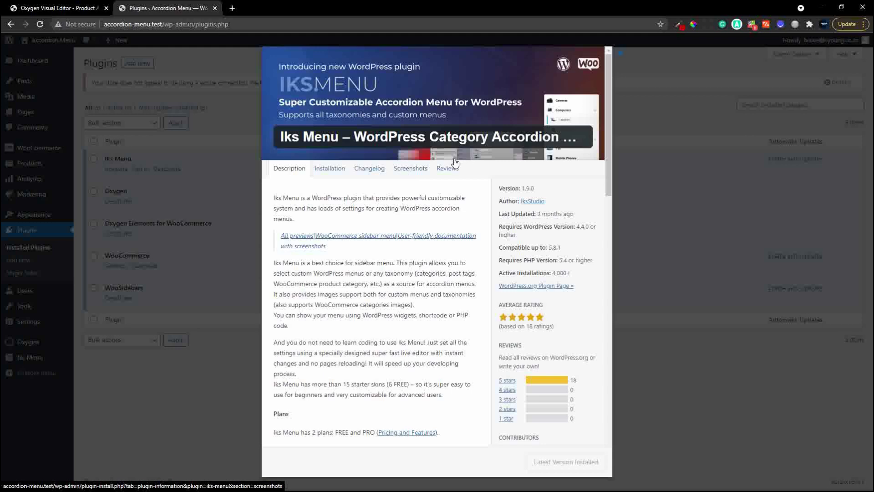
{"action": "left_click", "coordinate": [623, 55]}
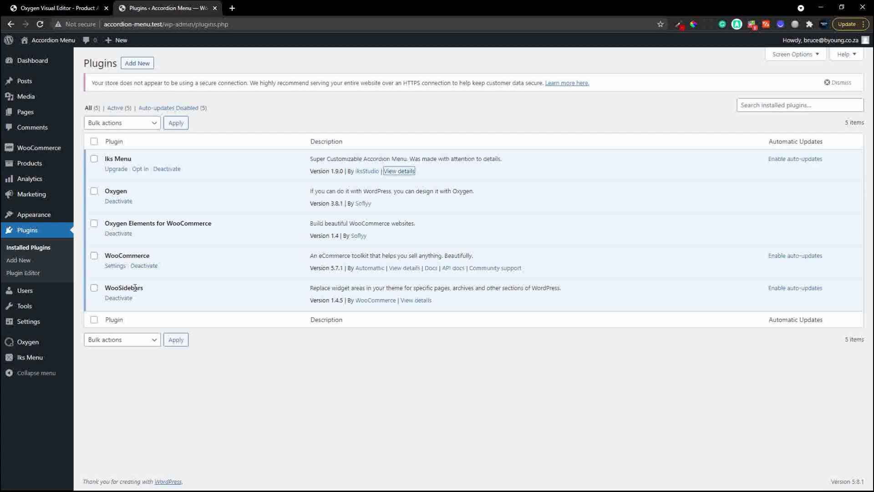
Delete the existing Product Categories menu from the Iks Menu list.
{"action": "left_click", "coordinate": [34, 359]}
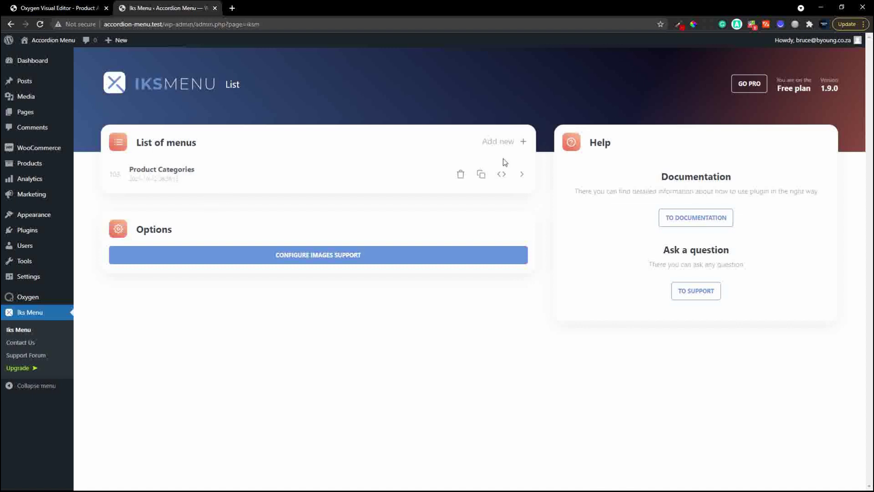
{"action": "left_click", "coordinate": [459, 175]}
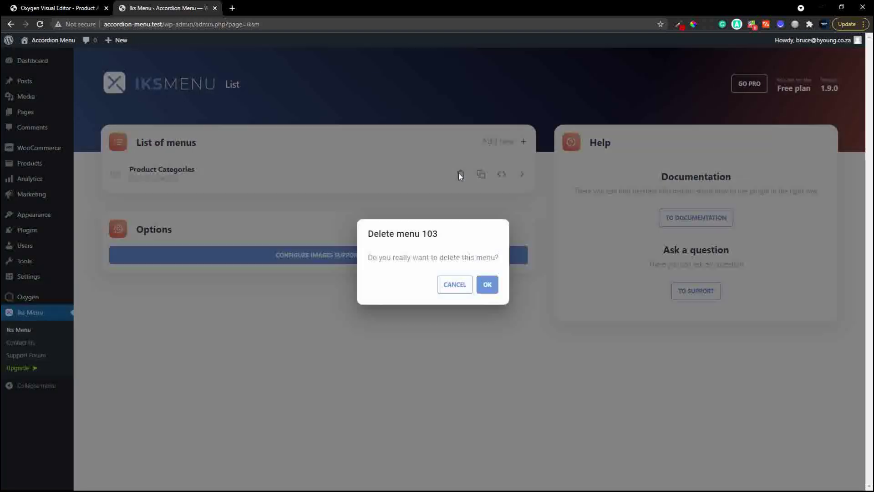
{"action": "left_click", "coordinate": [479, 288]}
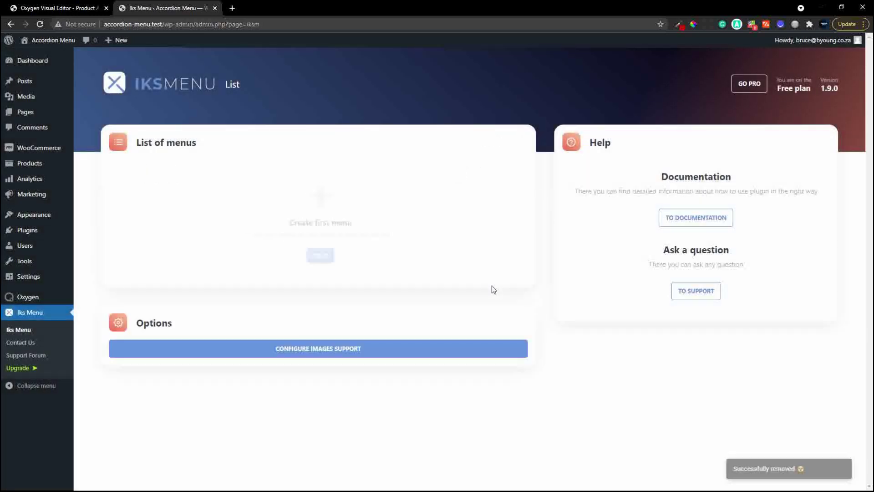
Create a menu titled Product Categories with Taxonomy as its source and Product categories (product_cat) as its taxonomy.
{"action": "left_click", "coordinate": [312, 263]}
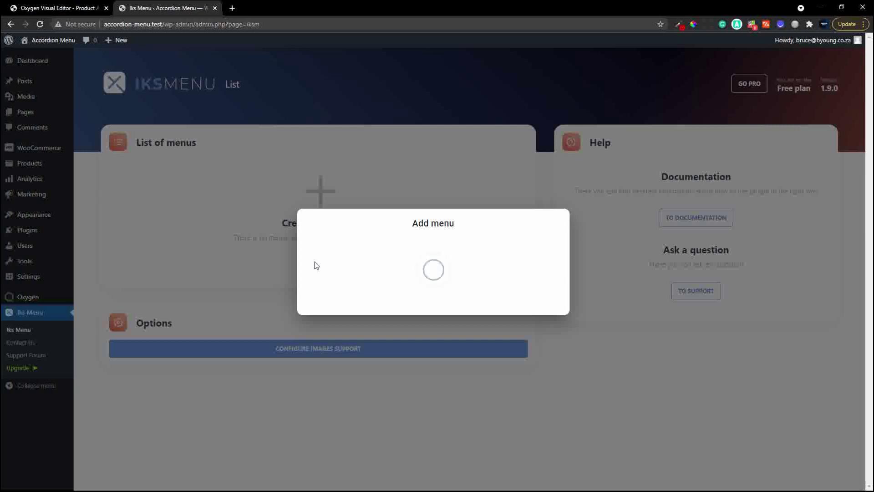
{"action": "left_click", "coordinate": [409, 293]}
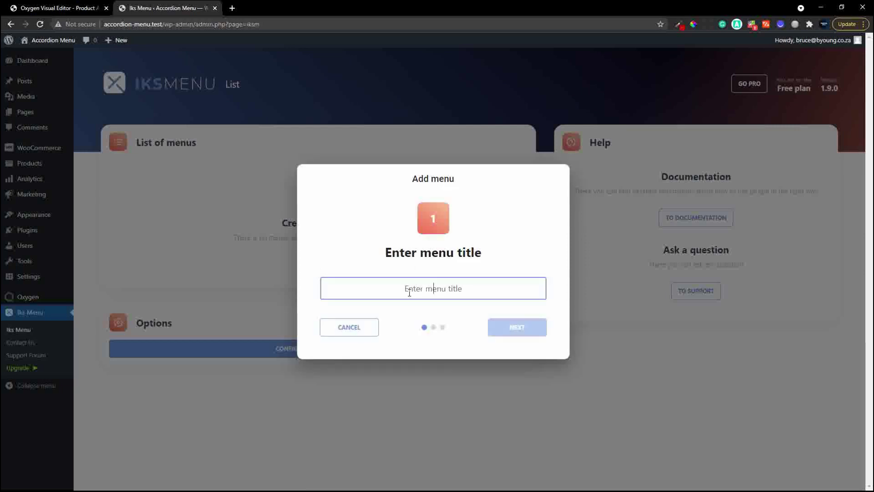
{"action": "type", "text": "Product C"}
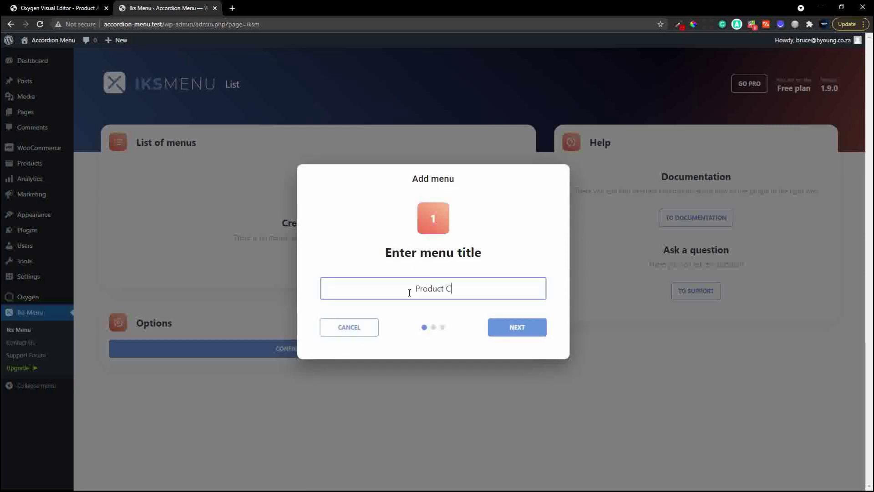
{"action": "type", "text": "ategories"}
{"action": "left_click", "coordinate": [525, 331]}
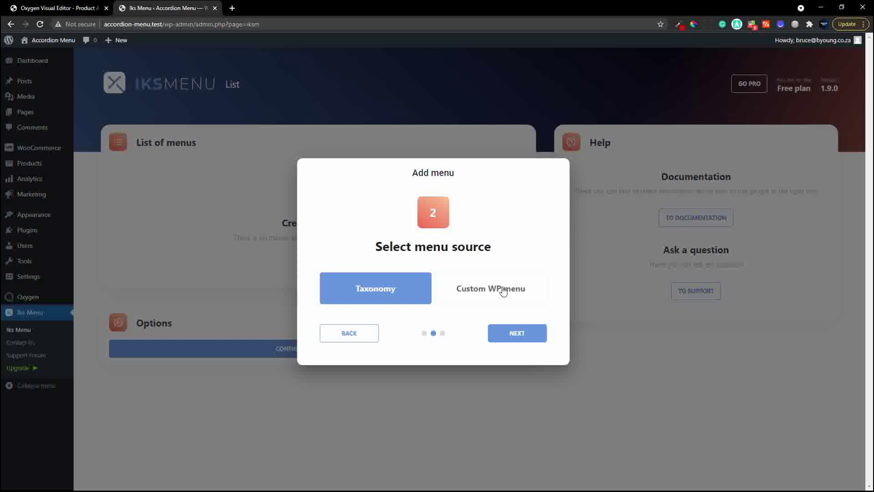
{"action": "left_click", "coordinate": [517, 333]}
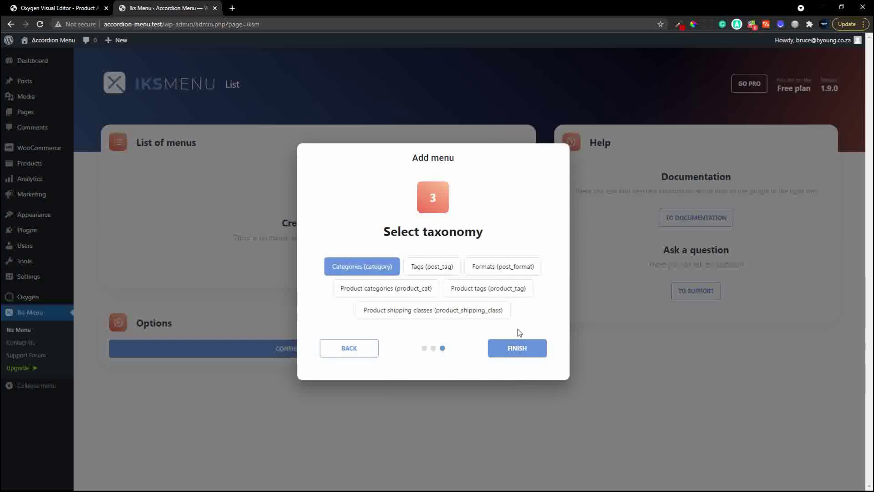
{"action": "left_click", "coordinate": [414, 293]}
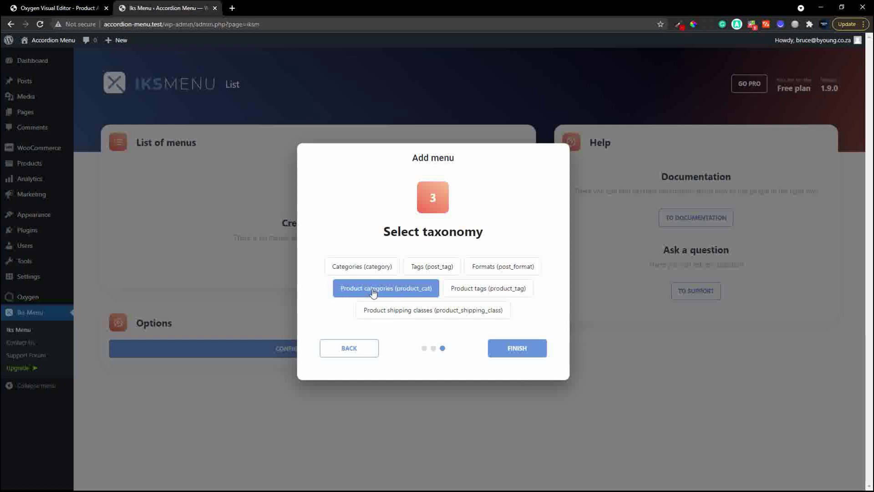
{"action": "left_click", "coordinate": [453, 291]}
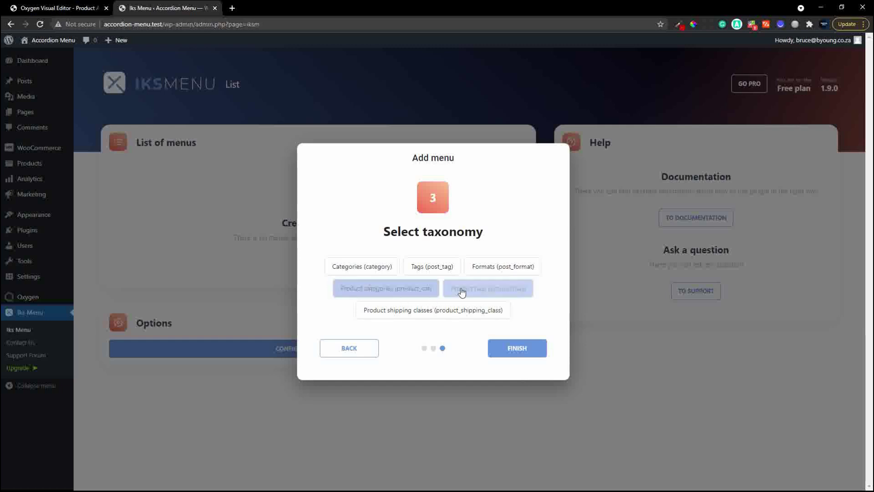
{"action": "left_click", "coordinate": [391, 290]}
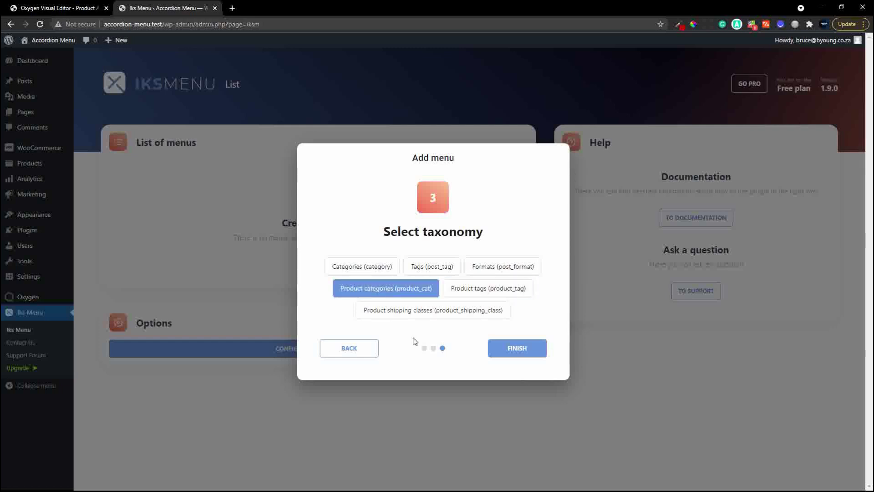
{"action": "left_click", "coordinate": [518, 356]}
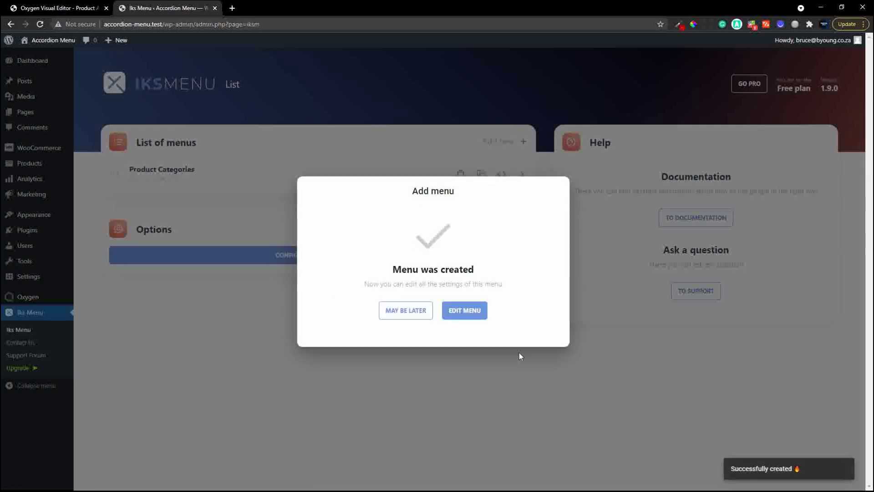
Edit the new menu's data settings to hide empty terms and order the terms by Name.
{"action": "left_click", "coordinate": [469, 314]}
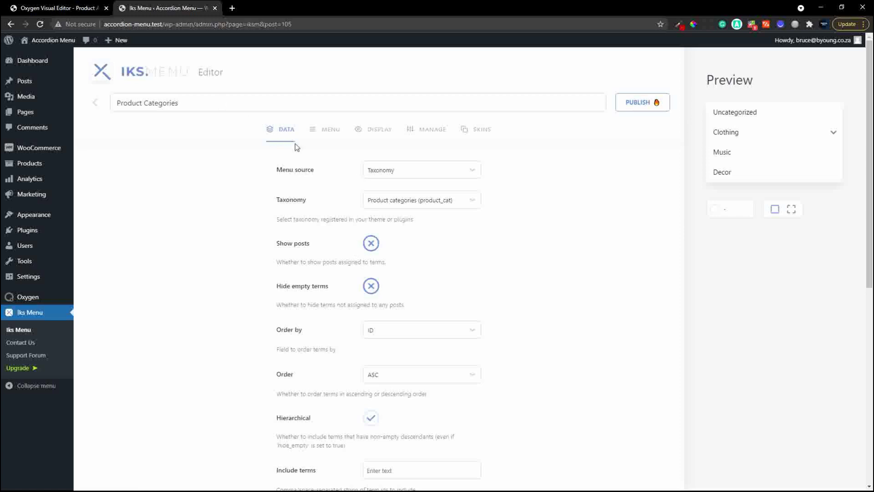
{"action": "left_click", "coordinate": [371, 287]}
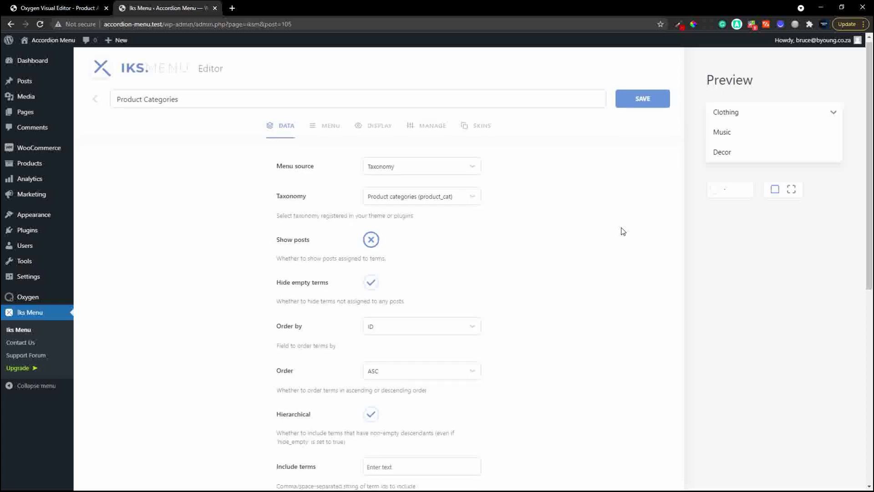
{"action": "scroll", "coordinate": [610, 227], "scroll_direction": "down", "scroll_amount": 3}
{"action": "left_click", "coordinate": [473, 200]}
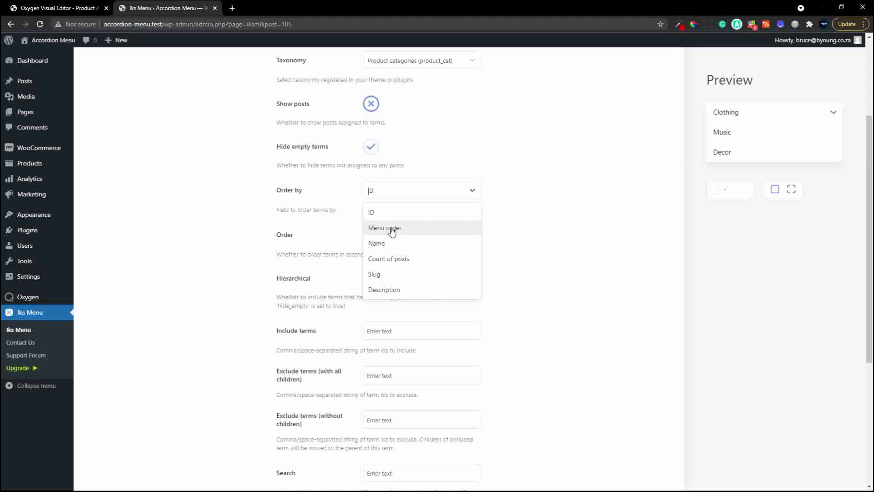
{"action": "left_click", "coordinate": [381, 244]}
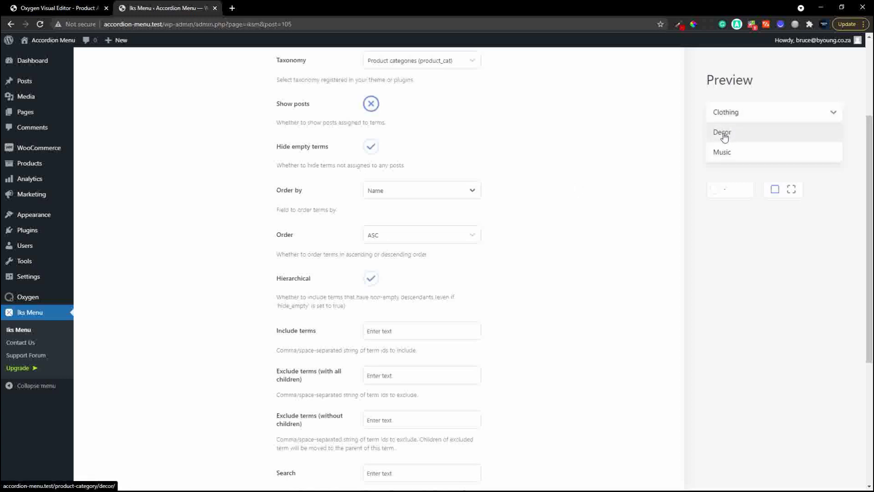
{"action": "left_click", "coordinate": [441, 192]}
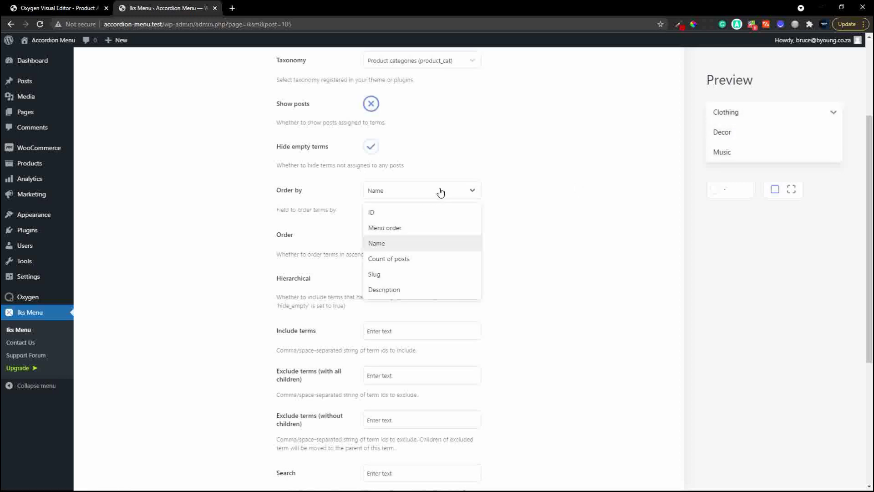
{"action": "left_click", "coordinate": [407, 219]}
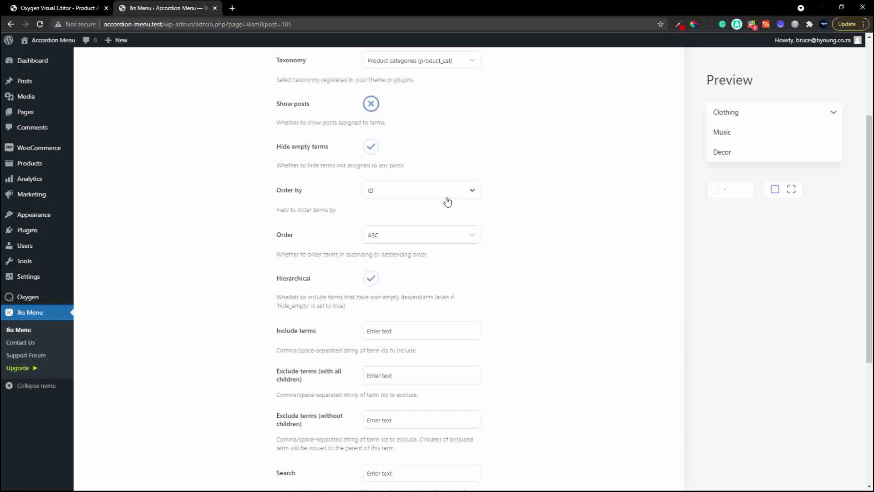
{"action": "left_click", "coordinate": [461, 187]}
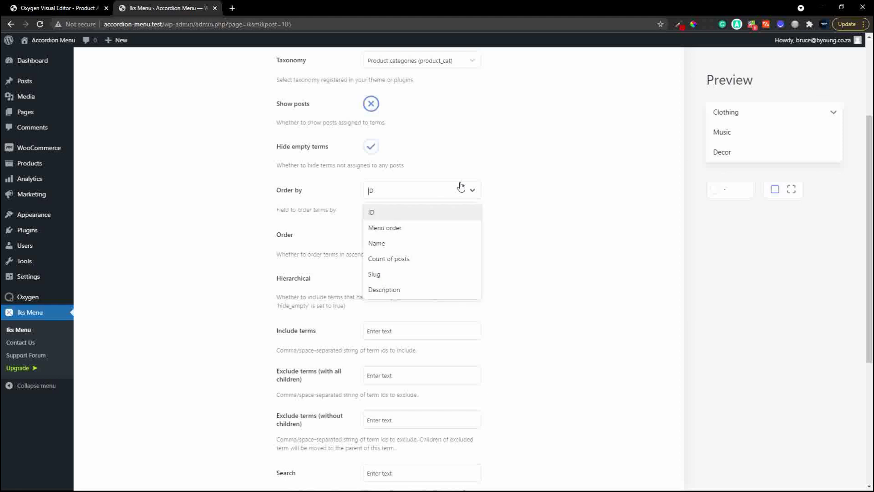
{"action": "left_click", "coordinate": [427, 245]}
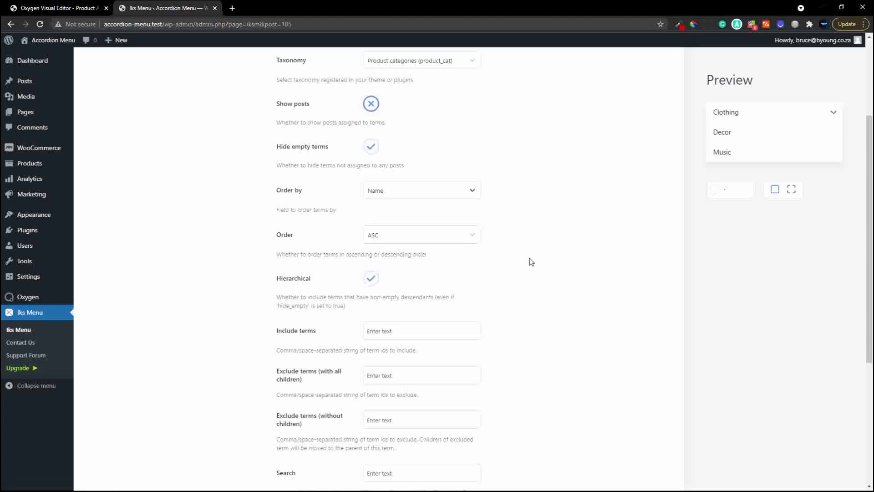
{"action": "scroll", "coordinate": [531, 258], "scroll_direction": "down", "scroll_amount": 3}
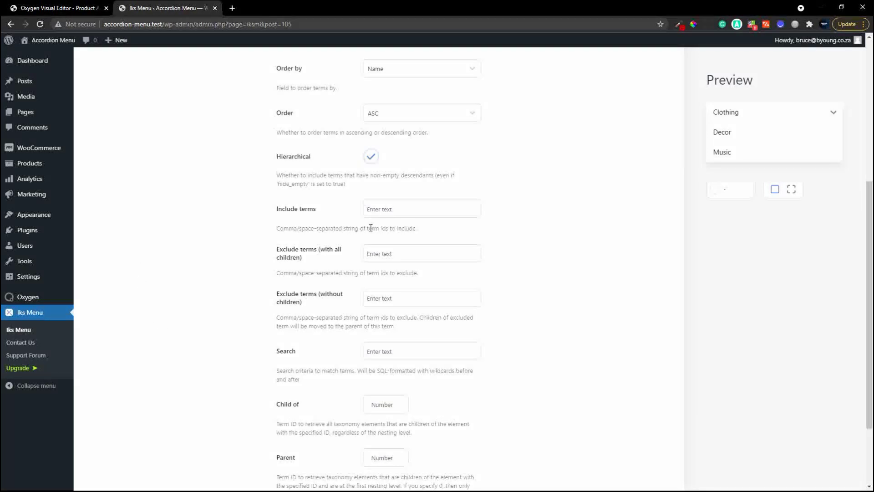
{"action": "left_click_drag", "start_coordinate": [371, 228], "coordinate": [393, 239]}
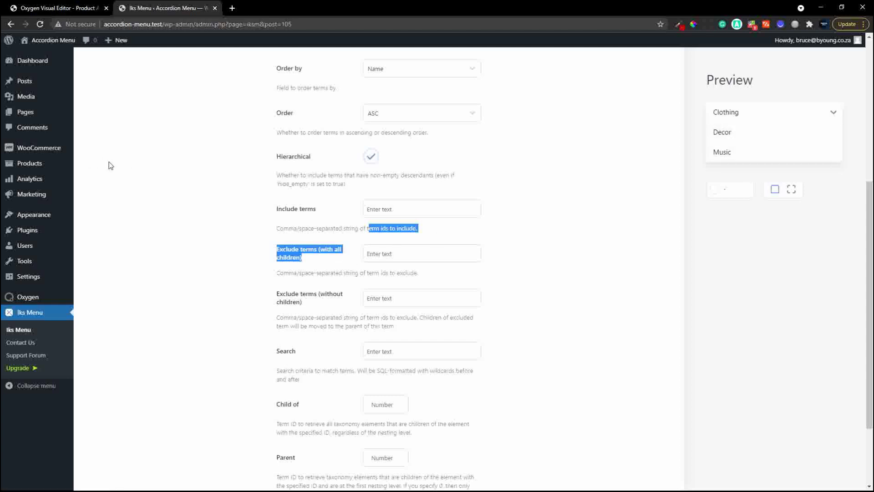
Open the WooCommerce product categories list in a new tab and look up the Decor category's term ID.
{"action": "mouse_move", "coordinate": [68, 165]}
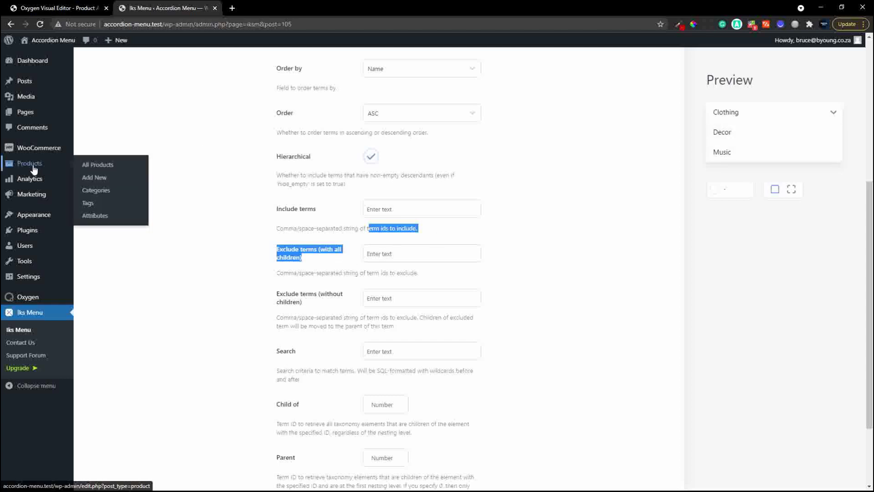
{"action": "right_click", "coordinate": [96, 196]}
{"action": "left_click", "coordinate": [122, 198]}
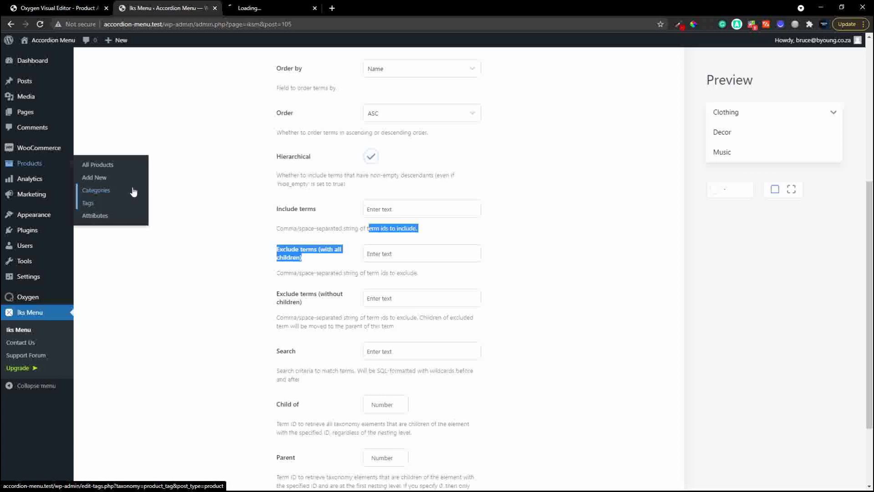
{"action": "left_click", "coordinate": [249, 8]}
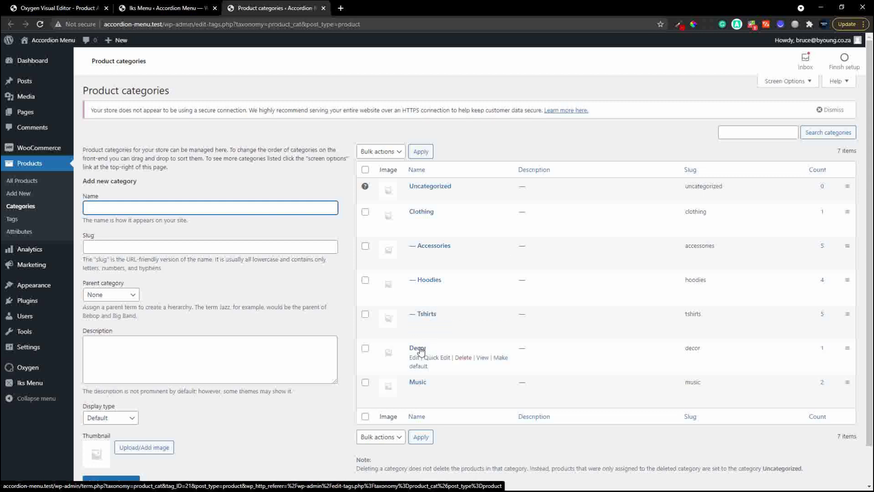
Try excluding term 21 with all its children from the Iks Menu menu, and clear that exclusion.
{"action": "left_click", "coordinate": [164, 8]}
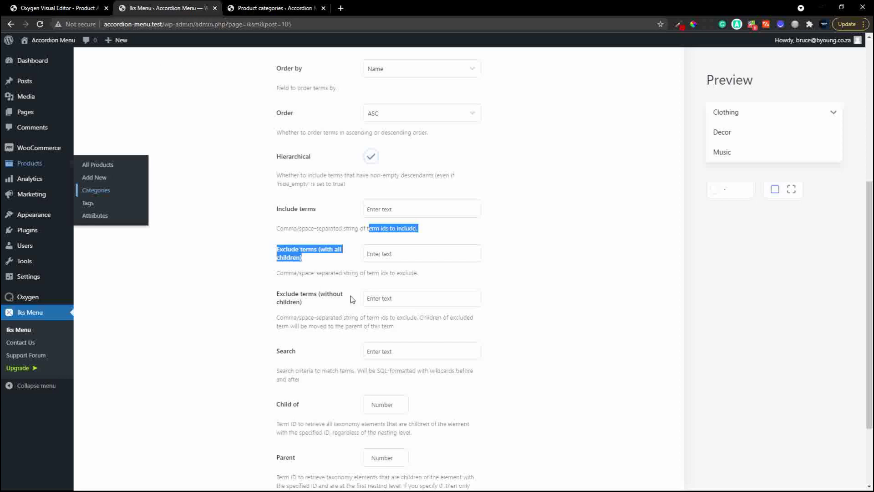
{"action": "left_click", "coordinate": [388, 258]}
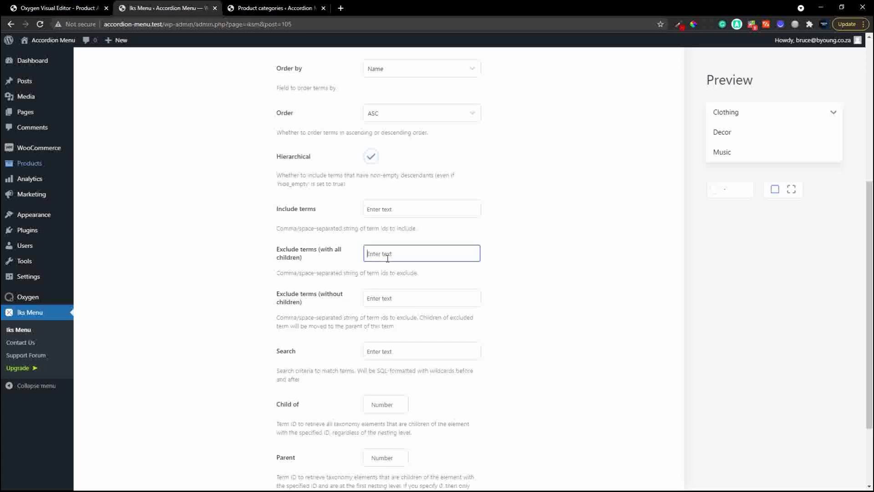
{"action": "type", "text": "21"}
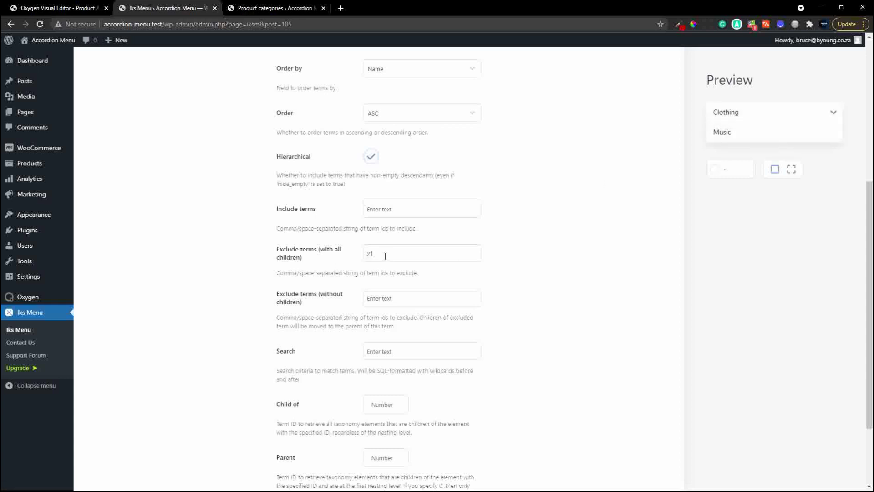
{"action": "left_click_drag", "start_coordinate": [387, 254], "coordinate": [333, 253]}
{"action": "key", "text": "BackSpace"}
{"action": "left_click", "coordinate": [501, 293]}
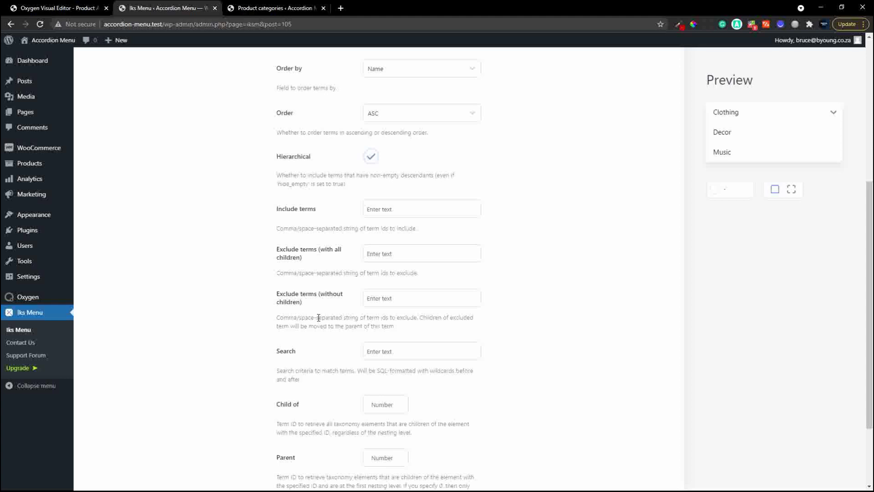
Look up the Clothing category's term ID, try excluding term 16 without its children, and clear that exclusion.
{"action": "scroll", "coordinate": [319, 317], "scroll_direction": "down", "scroll_amount": 2}
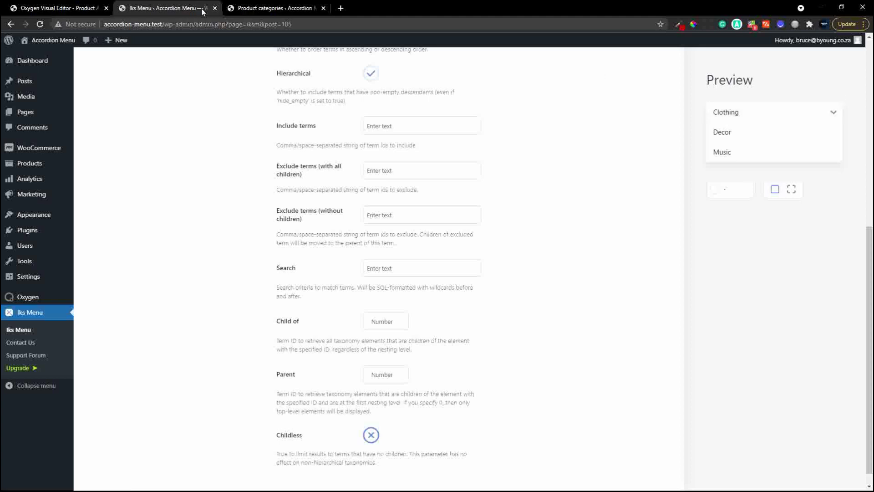
{"action": "left_click", "coordinate": [269, 9]}
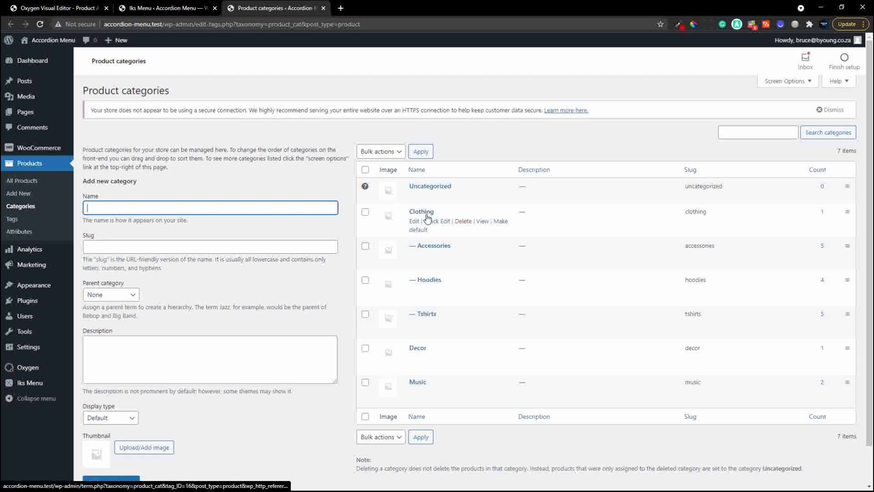
{"action": "left_click", "coordinate": [165, 8]}
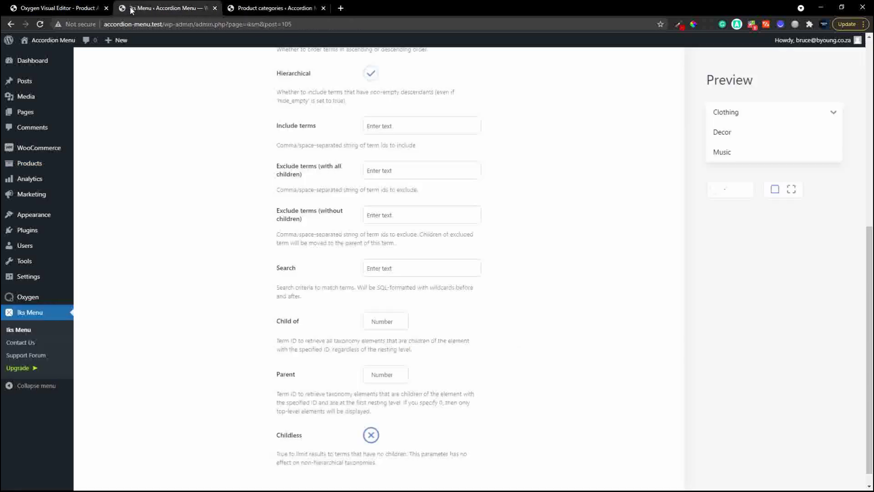
{"action": "left_click", "coordinate": [399, 214]}
{"action": "type", "text": "16"}
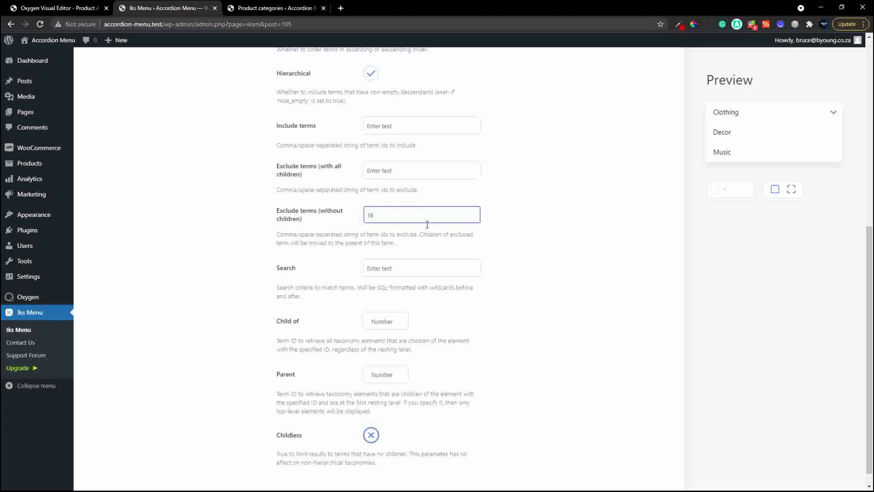
{"action": "left_click", "coordinate": [508, 244]}
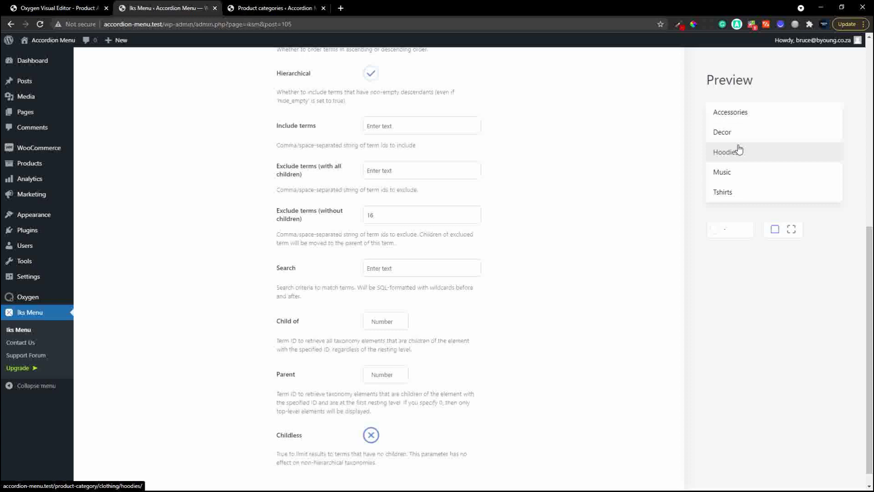
{"action": "left_click", "coordinate": [401, 219]}
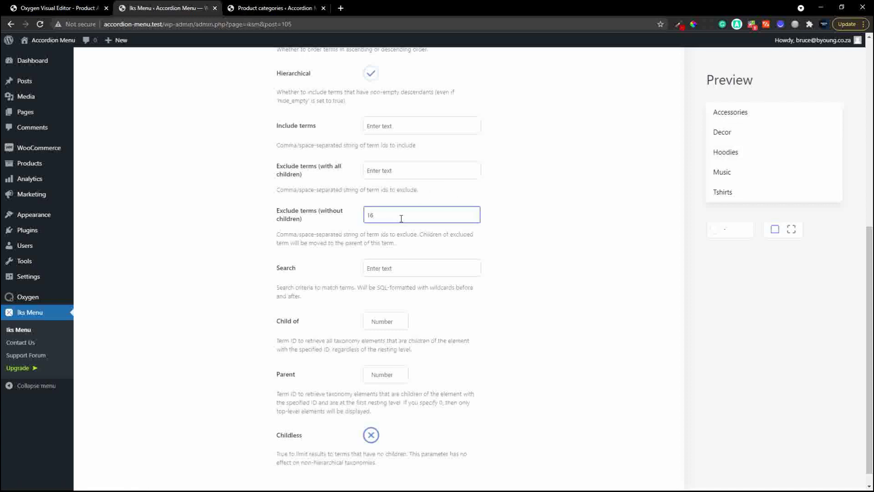
{"action": "key", "text": "BackSpace"}
{"action": "key", "text": "BackSpace"}
{"action": "left_click", "coordinate": [516, 255]}
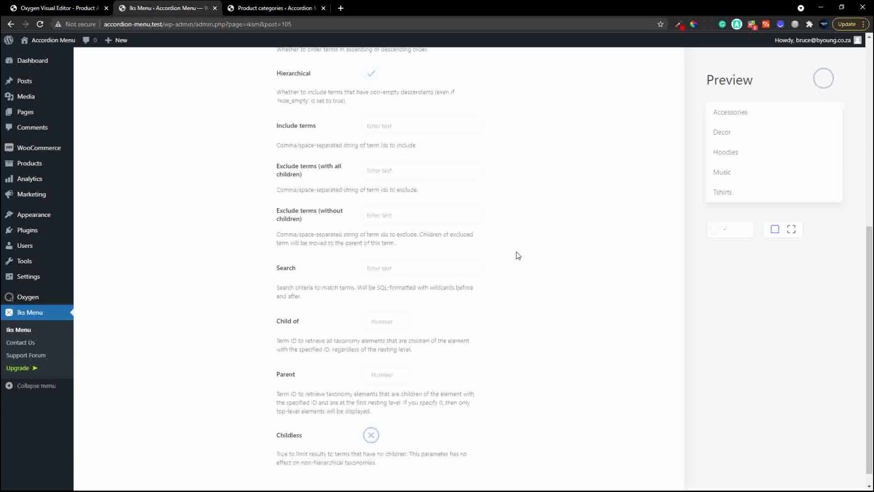
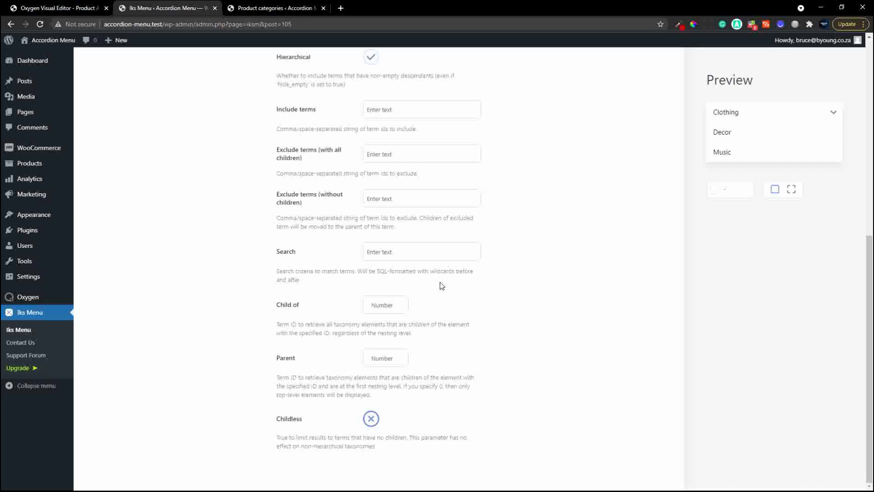
Try limiting the menu's terms with the search criteria "dec" and "dec, mus".
{"action": "left_click", "coordinate": [409, 255]}
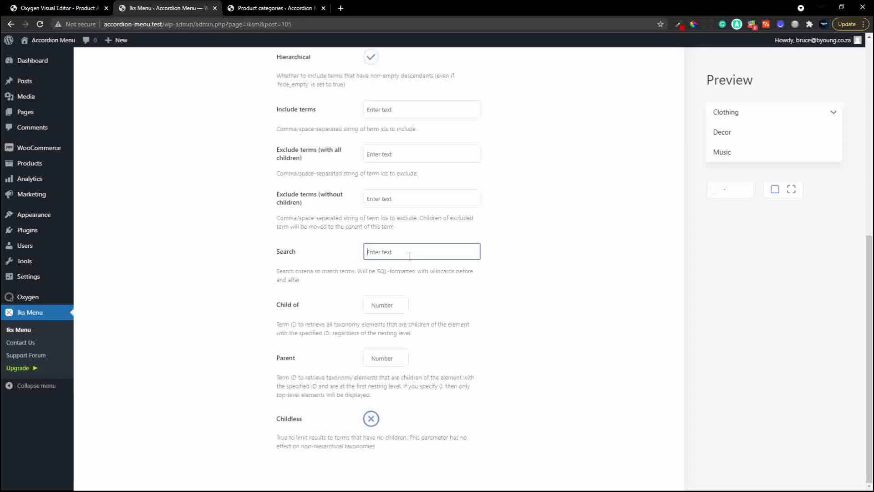
{"action": "type", "text": "dec"}
{"action": "left_click", "coordinate": [541, 305]}
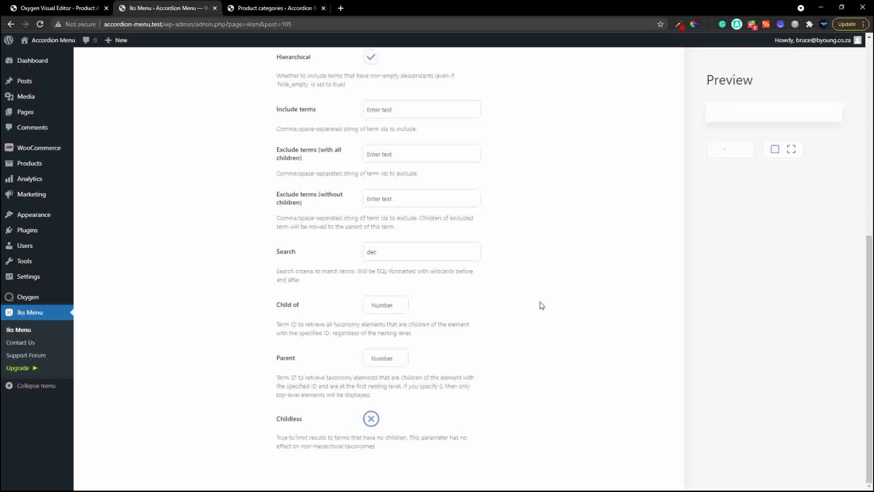
{"action": "left_click", "coordinate": [394, 252]}
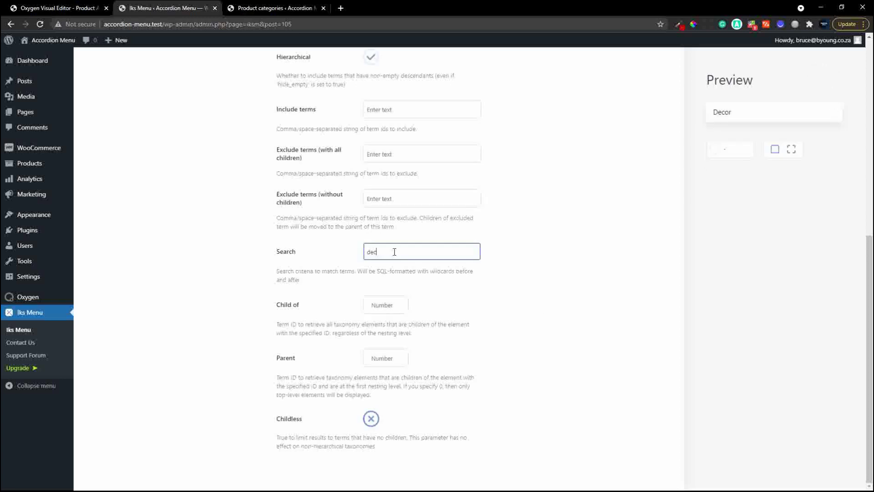
{"action": "type", "text": "mus"}
{"action": "left_click", "coordinate": [518, 307]}
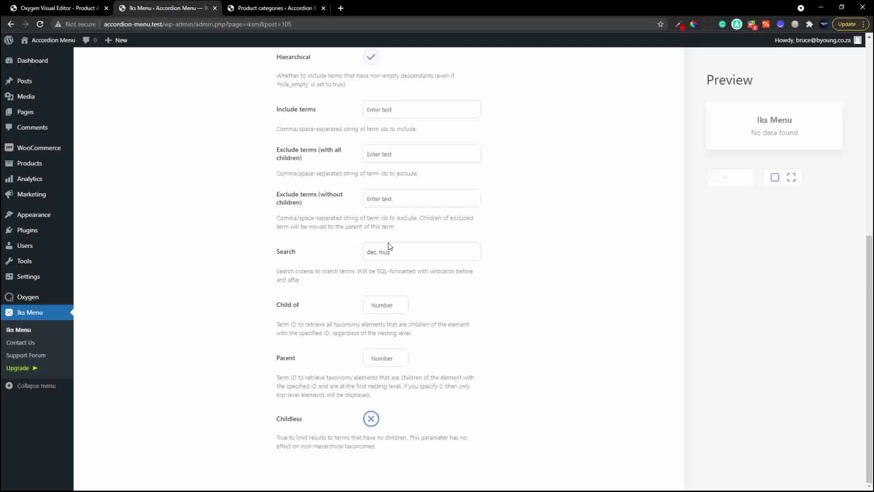
Try "mus" alone as the term search criterion, and clear the search.
{"action": "left_click_drag", "start_coordinate": [380, 252], "coordinate": [342, 254]}
{"action": "key", "text": "BackSpace"}
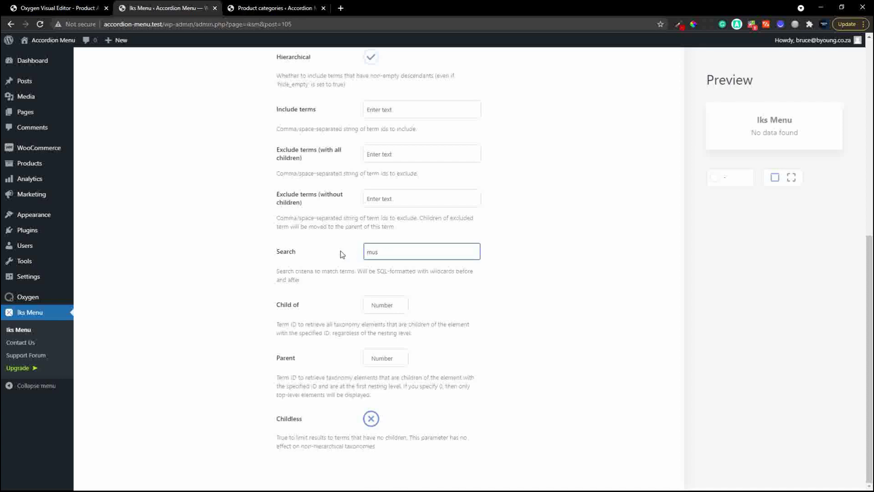
{"action": "left_click", "coordinate": [501, 307]}
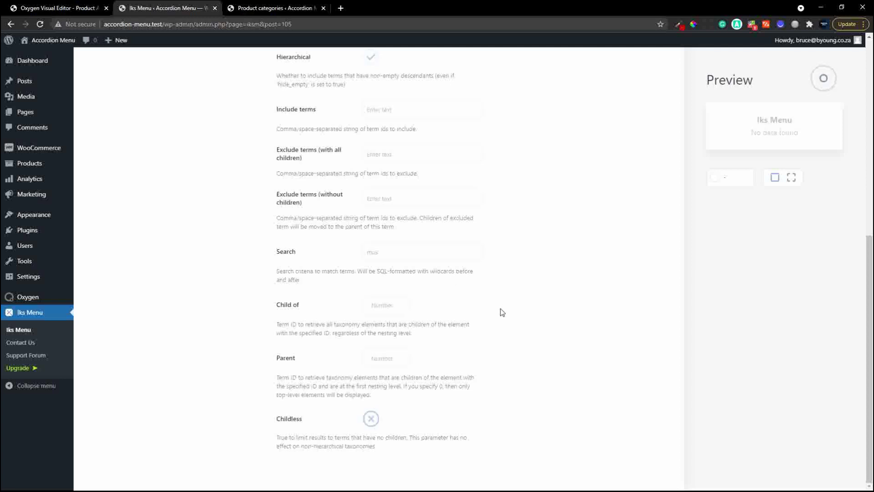
{"action": "left_click", "coordinate": [396, 251]}
{"action": "key", "text": "BackSpace"}
{"action": "key", "text": "BackSpace"}
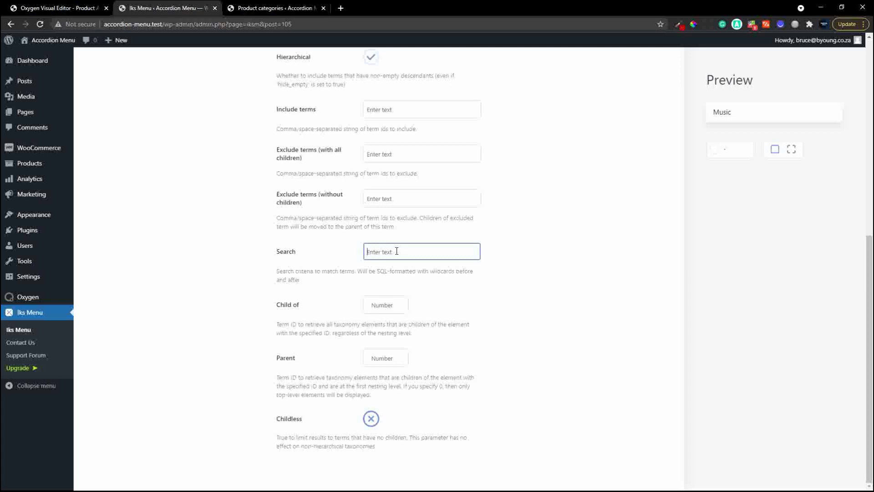
{"action": "left_click", "coordinate": [498, 347]}
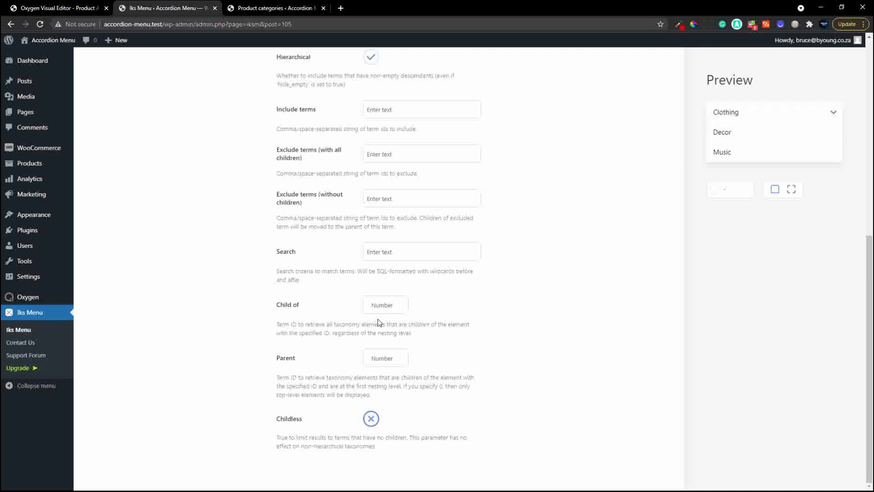
Try limiting the menu to all descendants of term 16 with Child of, and clear the value.
{"action": "left_click", "coordinate": [376, 302]}
{"action": "type", "text": "16"}
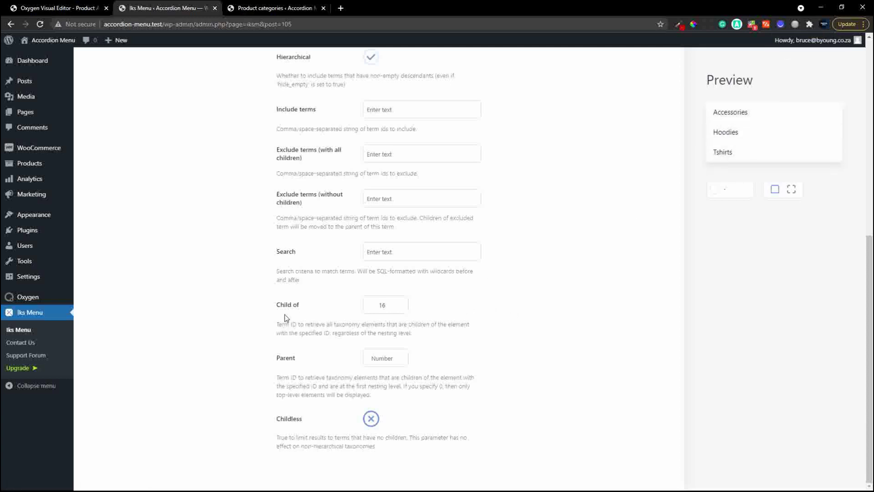
{"action": "double_click", "coordinate": [389, 306]}
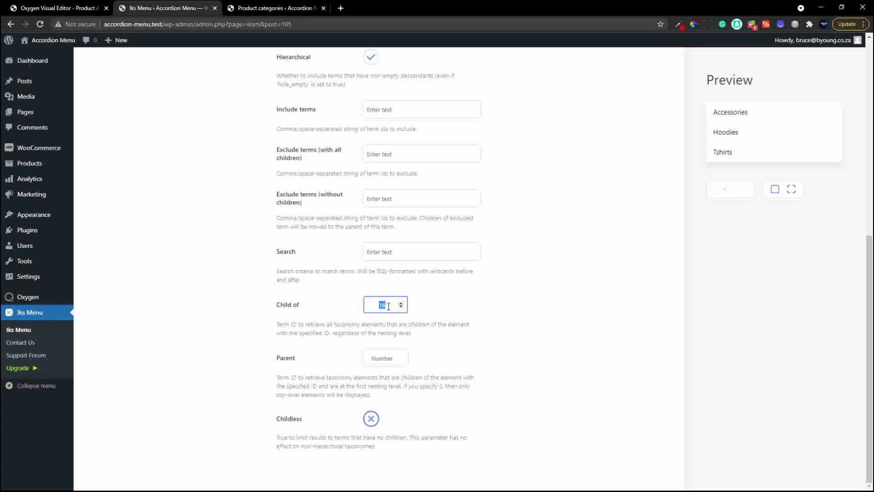
{"action": "key", "text": "BackSpace"}
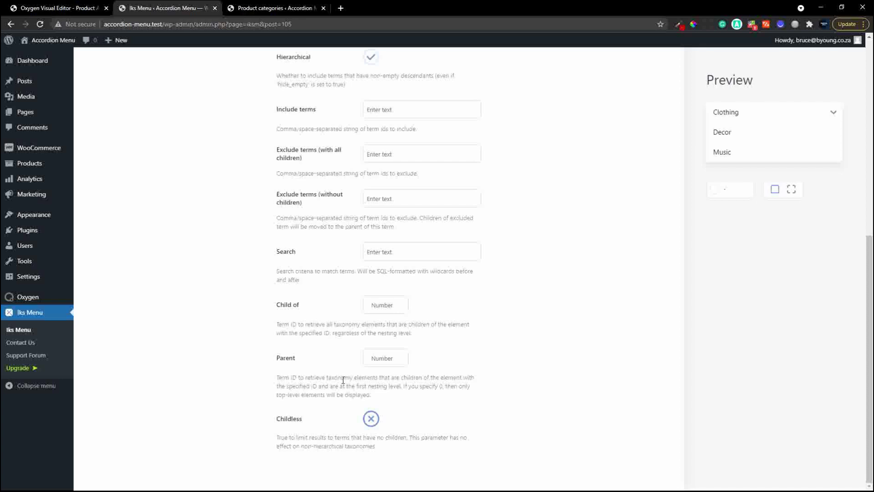
Try the Parent values 0 and 1 to limit the menu to first-level children of a term.
{"action": "left_click", "coordinate": [377, 360]}
{"action": "type", "text": "0"}
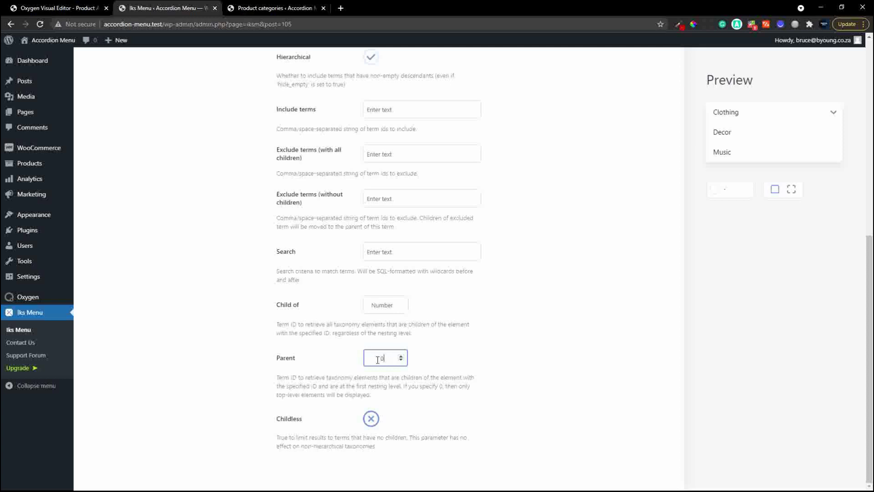
{"action": "left_click", "coordinate": [509, 380]}
{"action": "left_click", "coordinate": [384, 363]}
{"action": "key", "text": "BackSpace"}
{"action": "type", "text": "1"}
{"action": "left_click", "coordinate": [604, 393]}
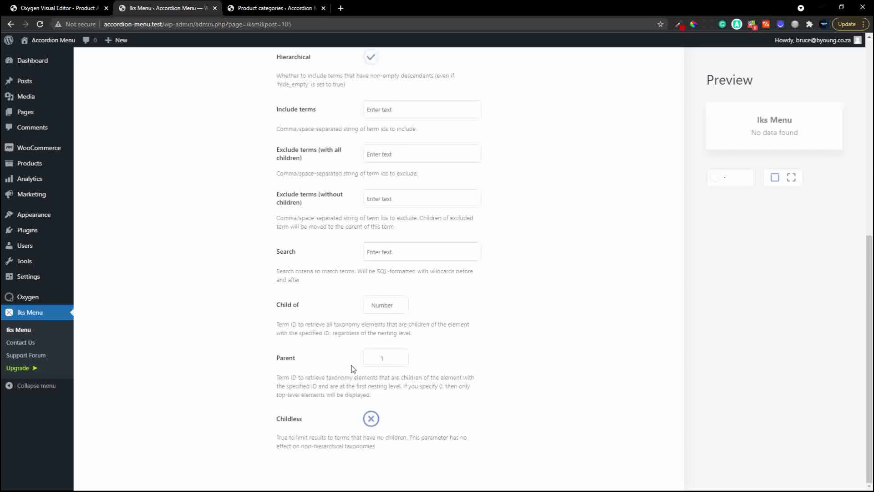
Try the Parent values 16 and 0 for the menu's terms, and clear the Parent setting.
{"action": "left_click", "coordinate": [386, 360]}
{"action": "key", "text": "BackSpace"}
{"action": "type", "text": "16"}
{"action": "left_click", "coordinate": [483, 373]}
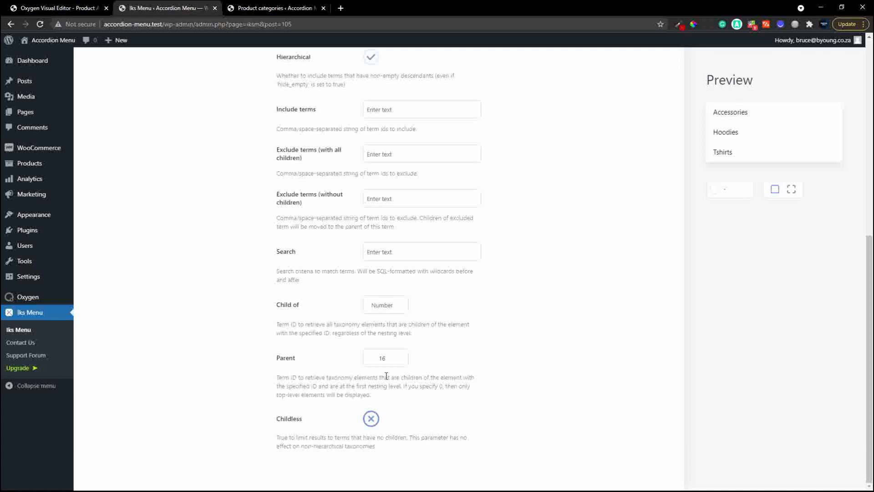
{"action": "double_click", "coordinate": [390, 358]}
{"action": "type", "text": "0"}
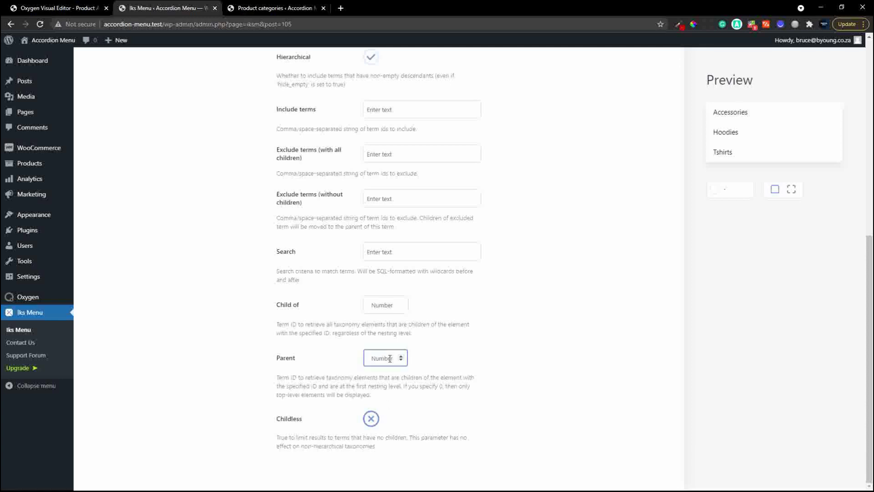
{"action": "left_click", "coordinate": [533, 360]}
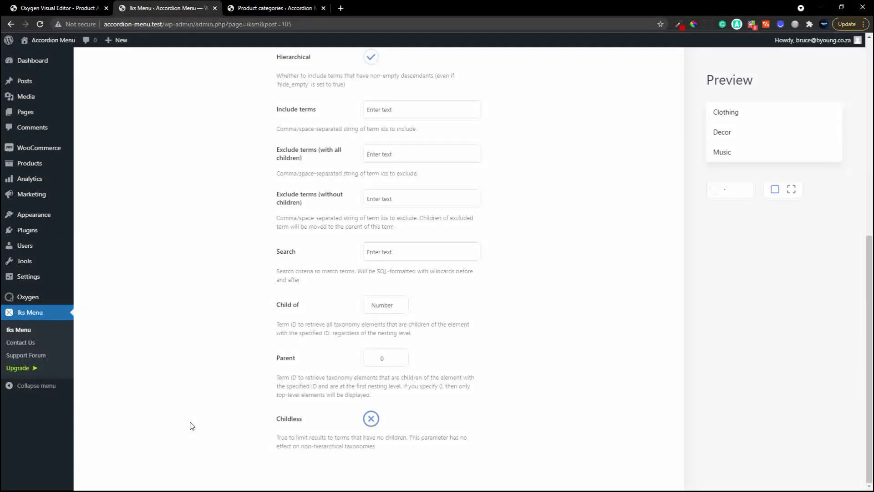
{"action": "left_click", "coordinate": [390, 358]}
{"action": "key", "text": "BackSpace"}
{"action": "left_click", "coordinate": [563, 434]}
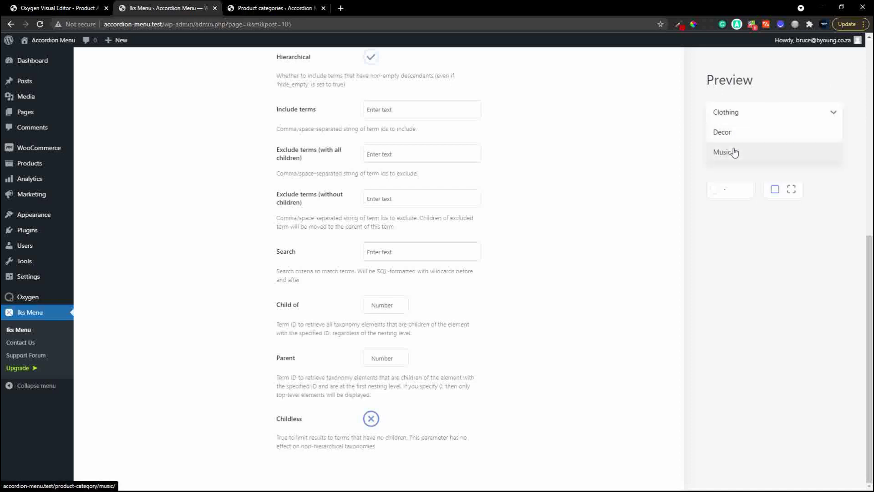
Enable the Childless option to preview only terms without children, and disable it again.
{"action": "left_click", "coordinate": [371, 419]}
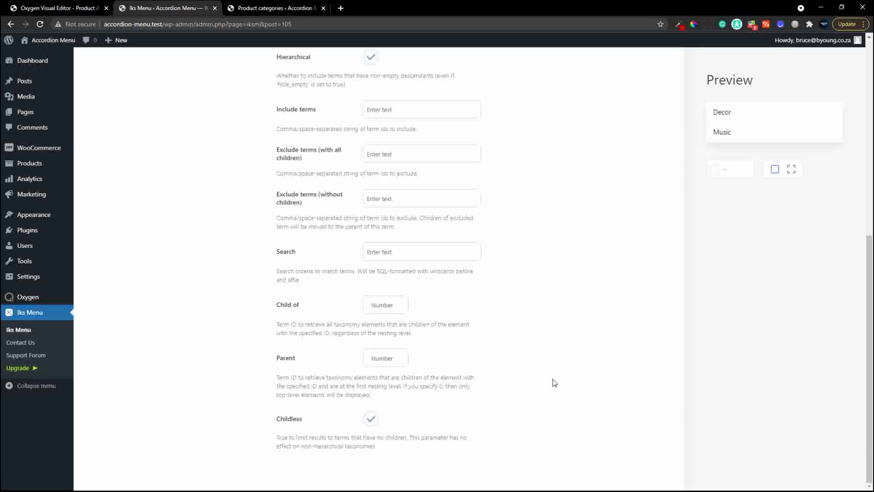
{"action": "left_click", "coordinate": [371, 418]}
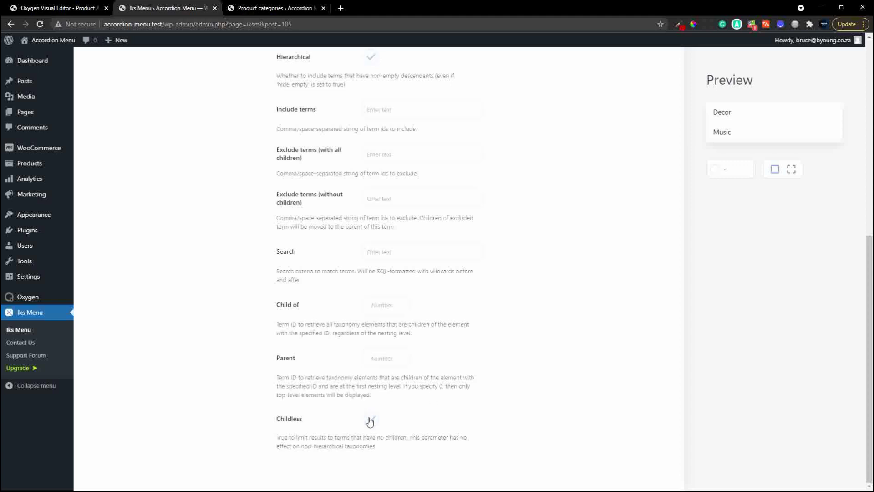
{"action": "scroll", "coordinate": [546, 337], "scroll_direction": "up", "scroll_amount": 5}
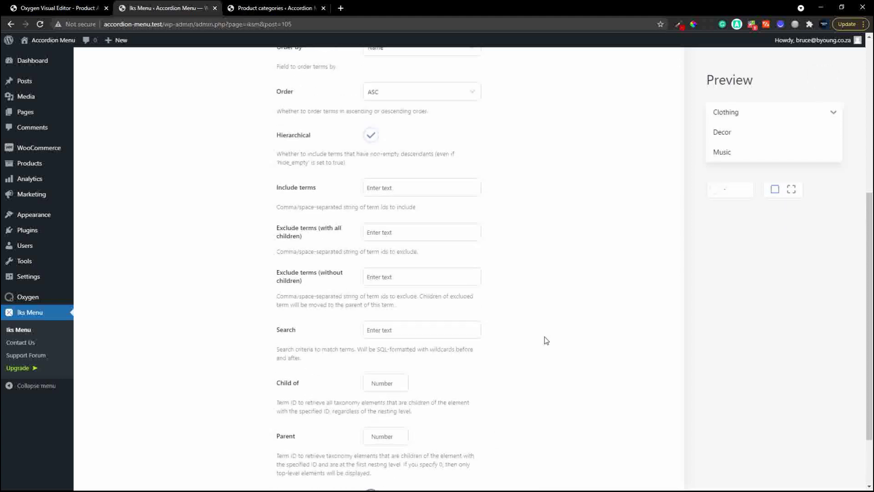
Save the Product Categories menu and copy its publishing shortcode.
{"action": "scroll", "coordinate": [546, 339], "scroll_direction": "up", "scroll_amount": 3}
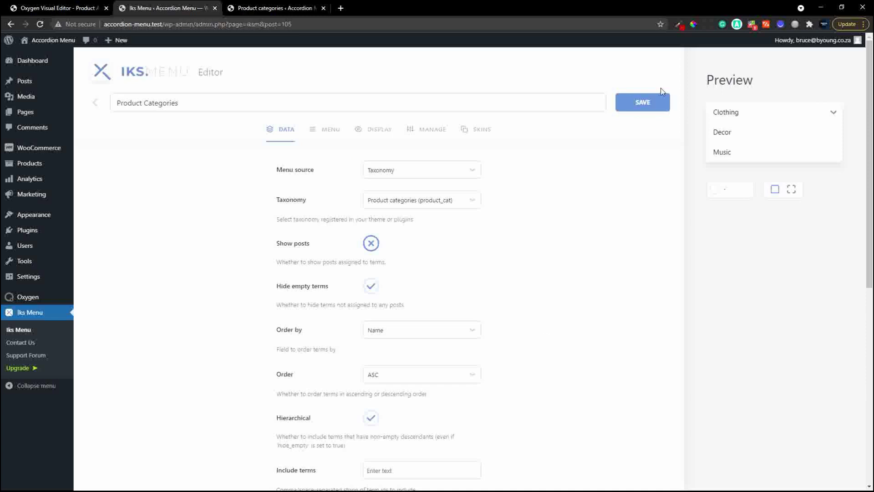
{"action": "left_click", "coordinate": [637, 103]}
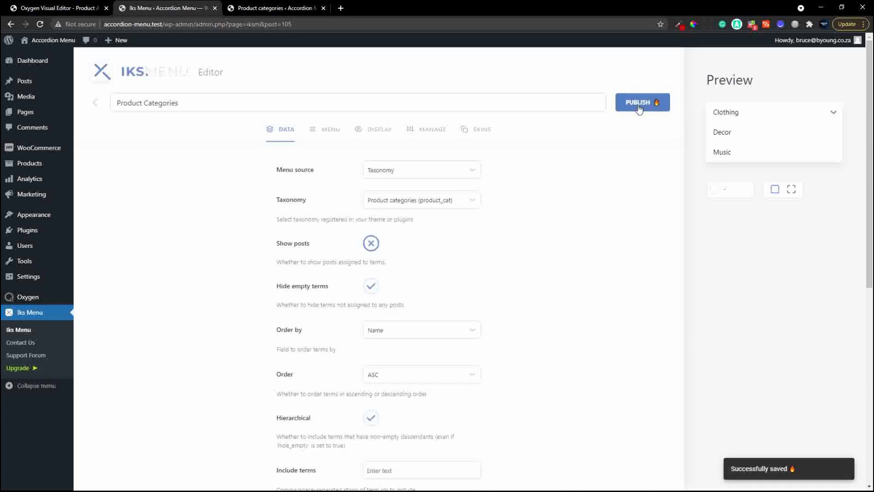
{"action": "left_click", "coordinate": [638, 105]}
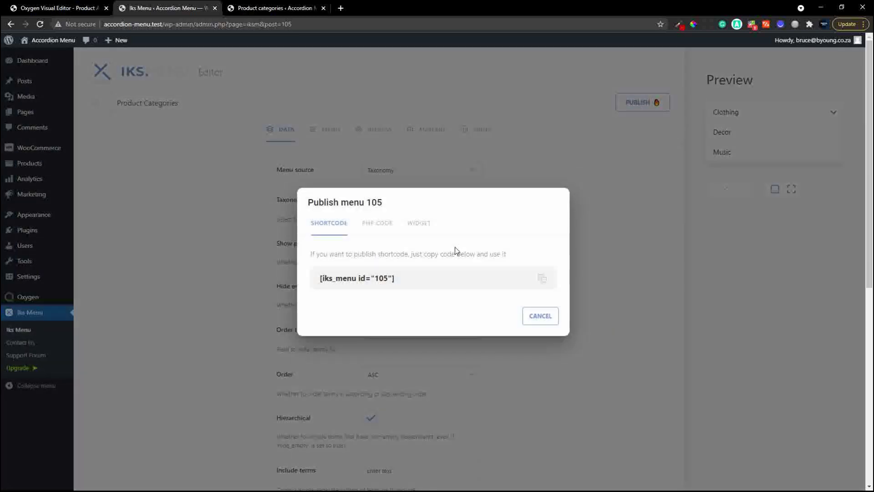
{"action": "left_click", "coordinate": [545, 280]}
{"action": "left_click", "coordinate": [540, 317]}
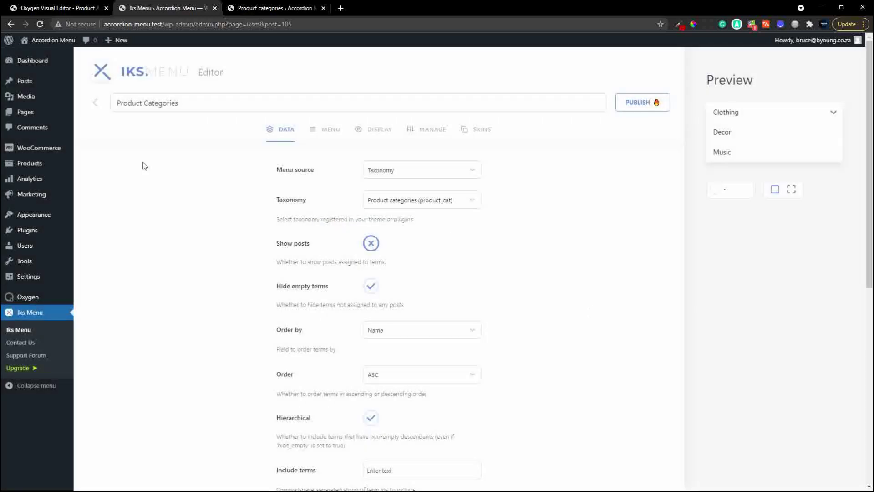
Open the site's widget settings and remove the existing shortcode block from the Product Sidebar.
{"action": "mouse_move", "coordinate": [39, 216]}
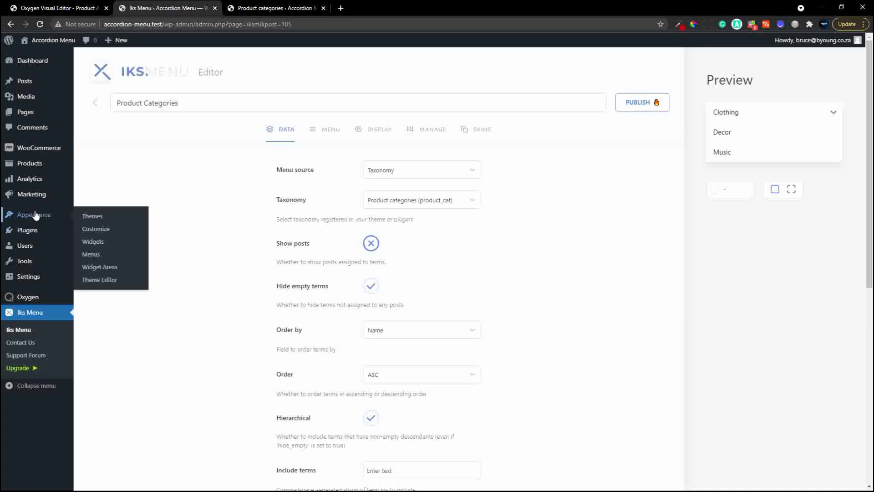
{"action": "left_click", "coordinate": [101, 247]}
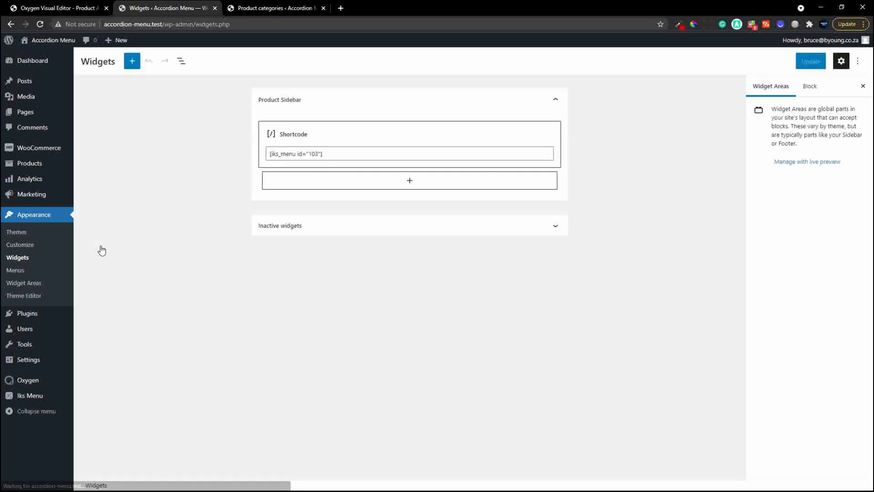
{"action": "left_click", "coordinate": [349, 141]}
{"action": "left_click", "coordinate": [342, 109]}
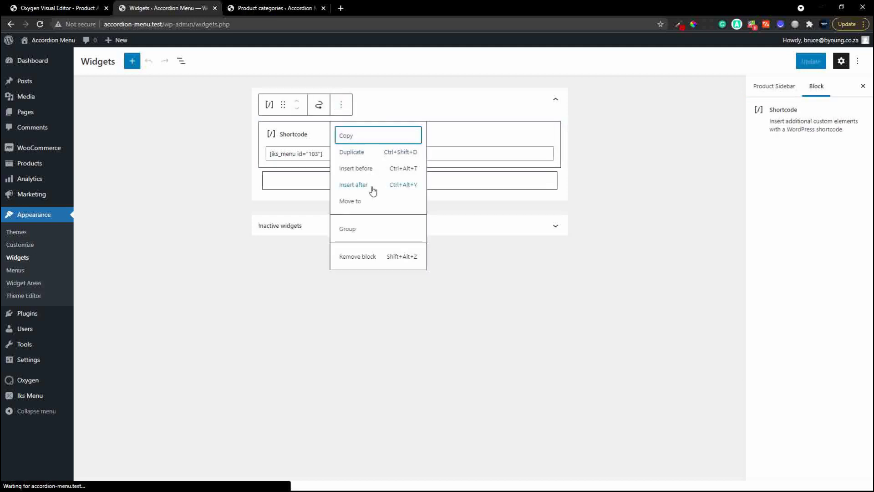
{"action": "left_click", "coordinate": [363, 256]}
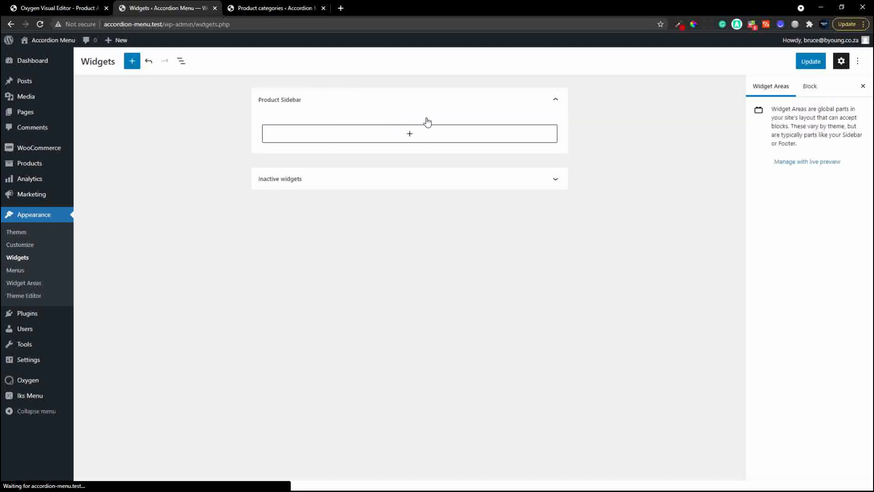
Add a Shortcode block containing [iks_menu id="105"] to the Product Sidebar and save the widgets.
{"action": "left_click", "coordinate": [410, 135]}
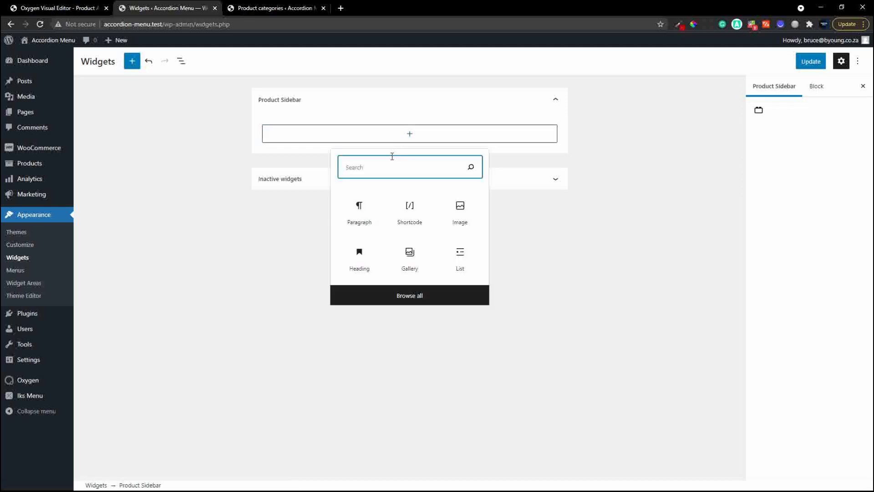
{"action": "left_click", "coordinate": [416, 209]}
{"action": "left_click", "coordinate": [343, 151]}
{"action": "key", "text": "ctrl+v"}
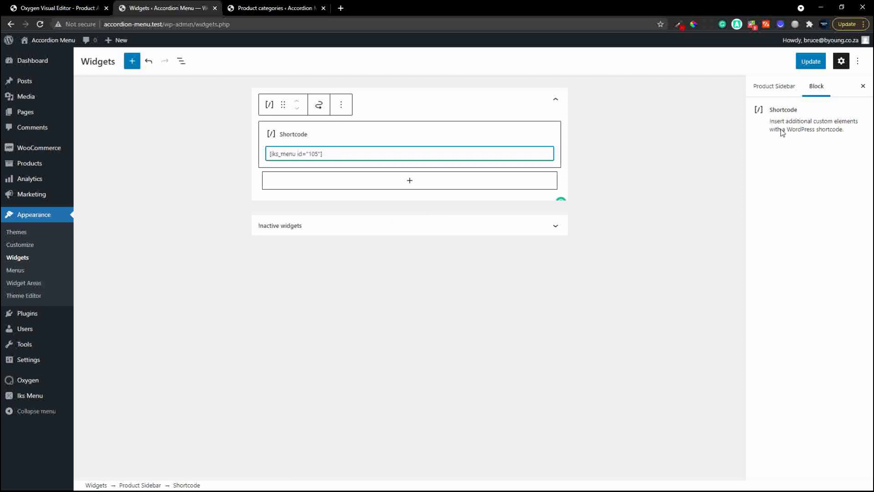
{"action": "left_click", "coordinate": [811, 62]}
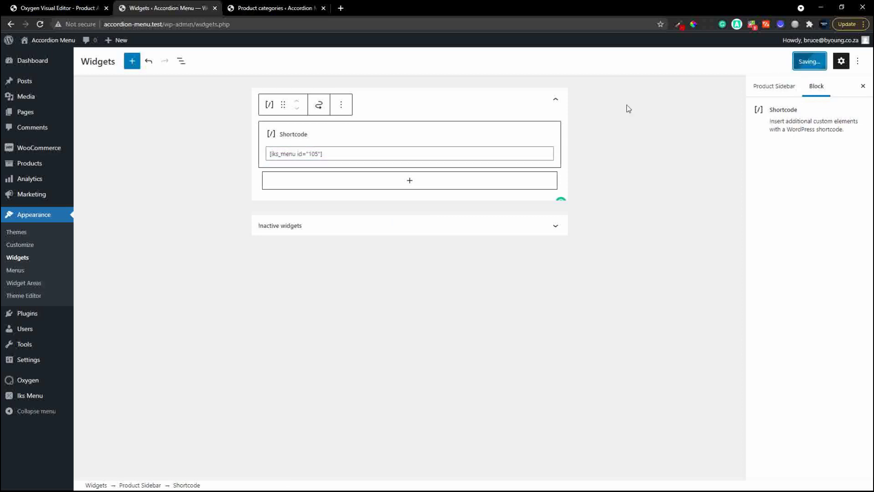
Open the storefront's shop page at accordion-menu.test/shop in the browser tab holding the product categories.
{"action": "left_click", "coordinate": [279, 6]}
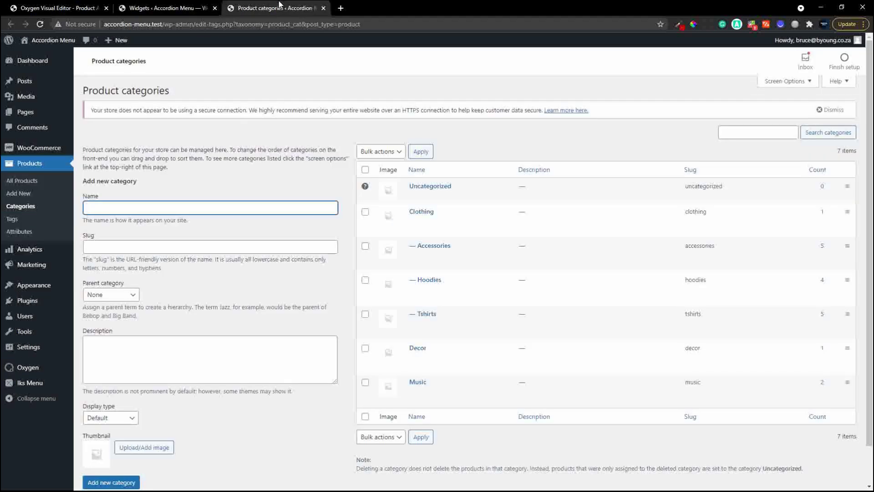
{"action": "left_click", "coordinate": [53, 41]}
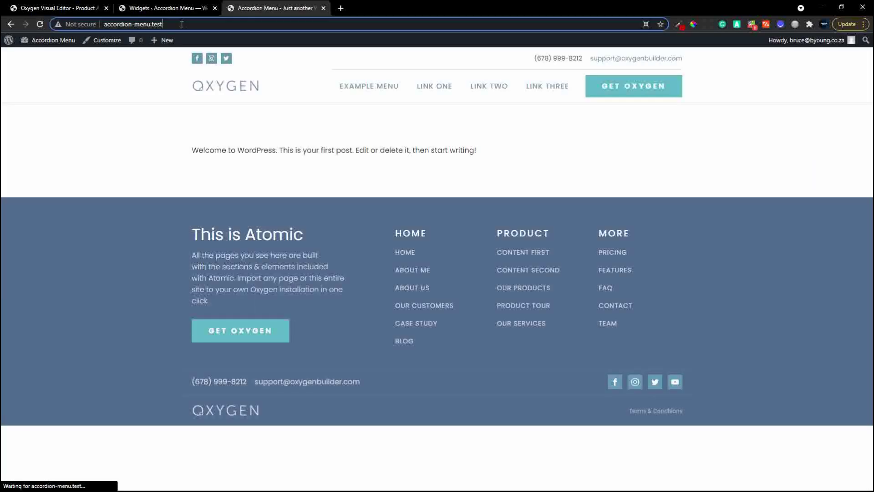
{"action": "left_click", "coordinate": [181, 24]}
{"action": "left_click", "coordinate": [182, 24]}
{"action": "type", "text": "/shop"}
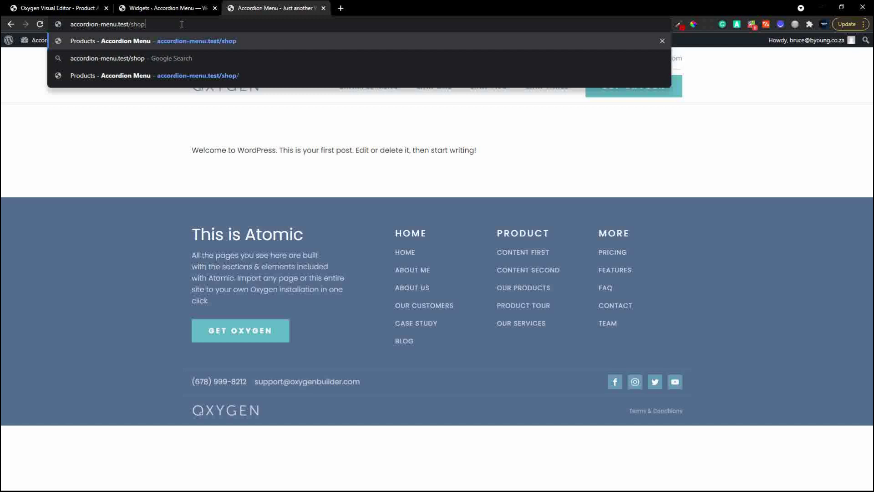
{"action": "key", "text": "Return"}
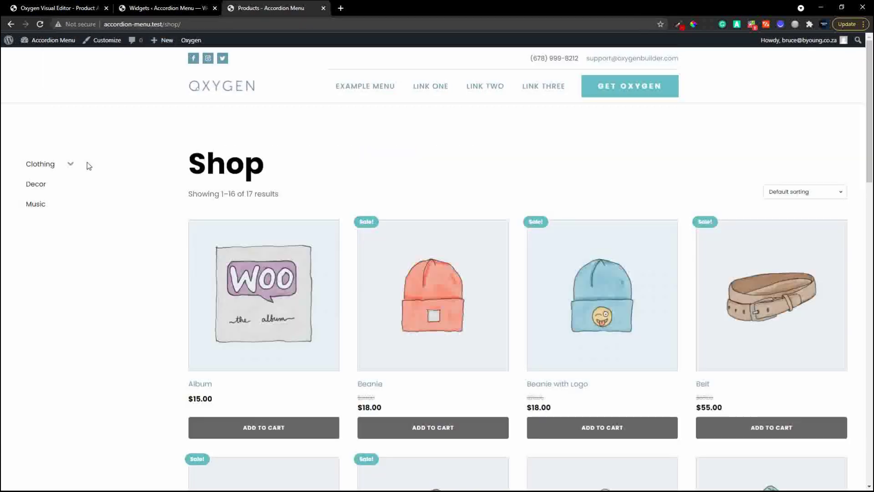
Test the sidebar accordion by repeatedly expanding and collapsing the Clothing category.
{"action": "left_click", "coordinate": [71, 165]}
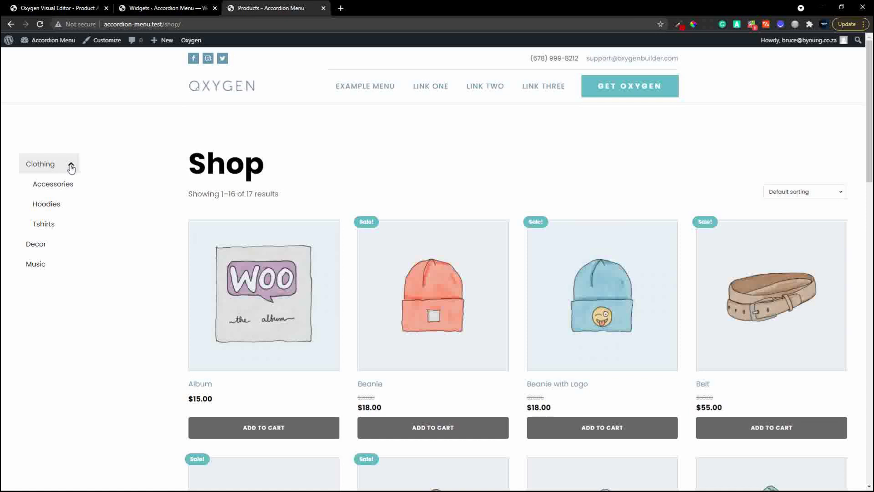
{"action": "left_click", "coordinate": [71, 166]}
{"action": "left_click", "coordinate": [71, 166]}
{"action": "left_click", "coordinate": [71, 166]}
{"action": "left_click", "coordinate": [71, 166]}
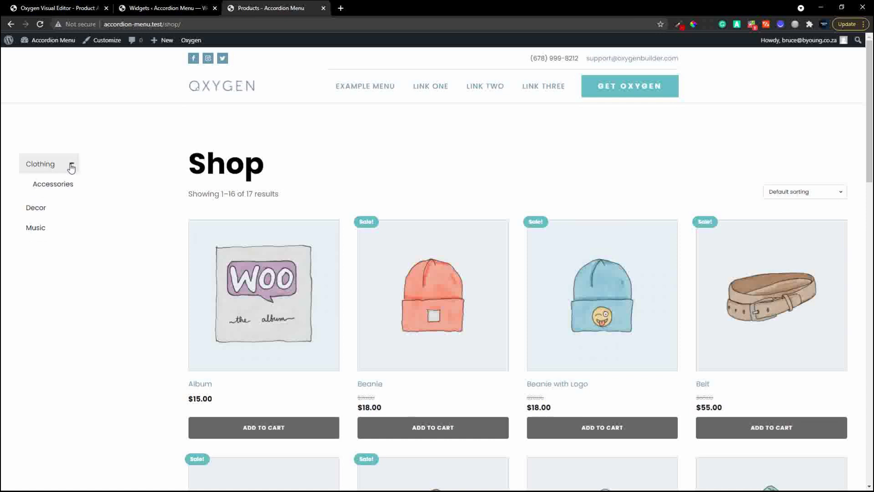
Disable Hide empty terms in the Product Categories Iks menu, save it, and reload the shop page.
{"action": "left_click", "coordinate": [159, 8]}
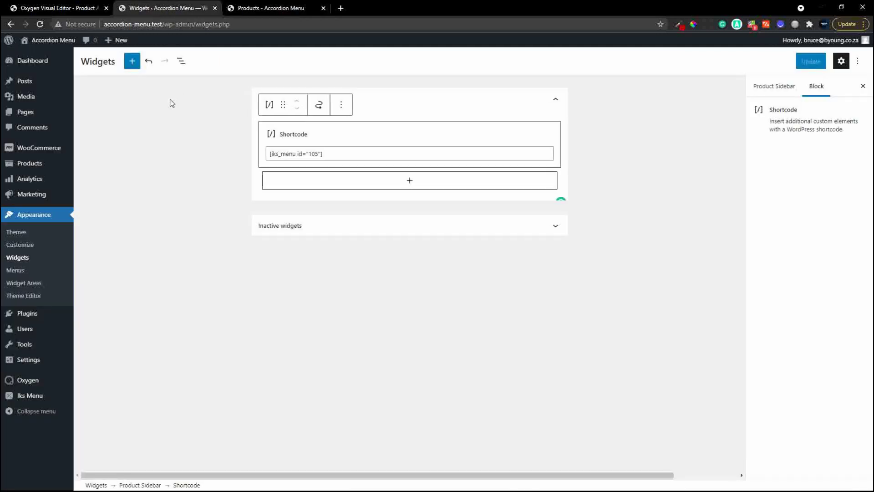
{"action": "mouse_move", "coordinate": [44, 345]}
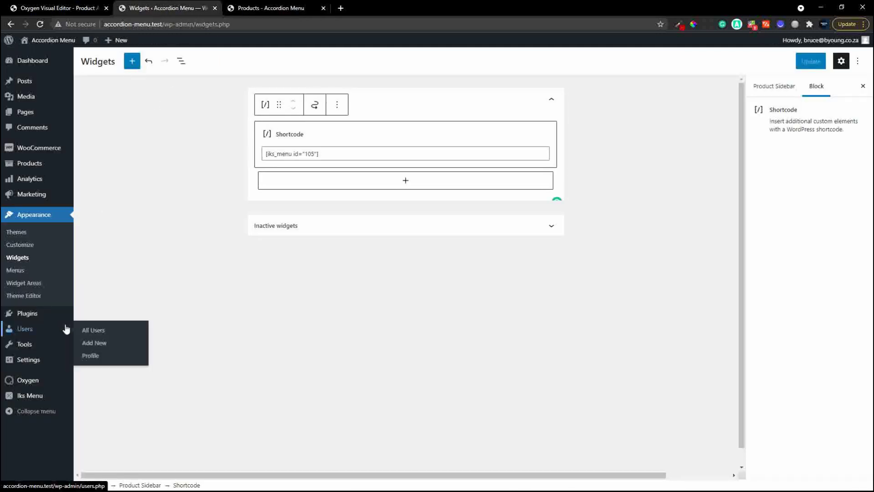
{"action": "left_click", "coordinate": [35, 397]}
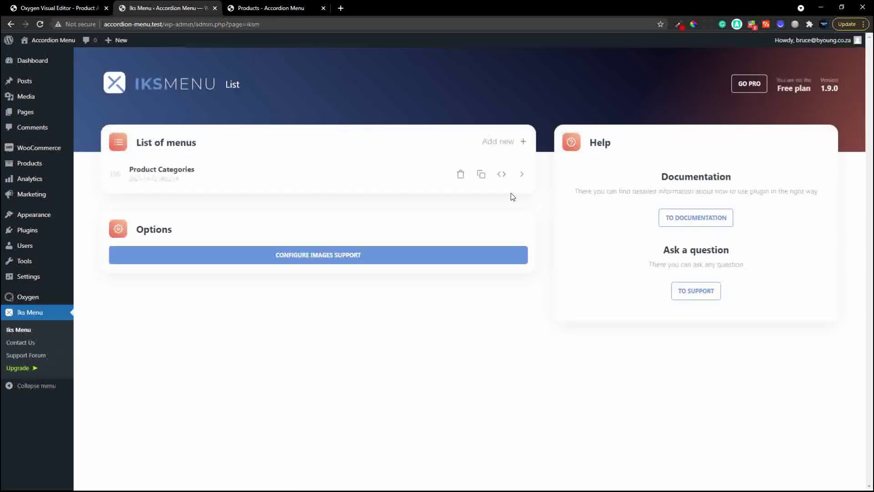
{"action": "left_click", "coordinate": [520, 175]}
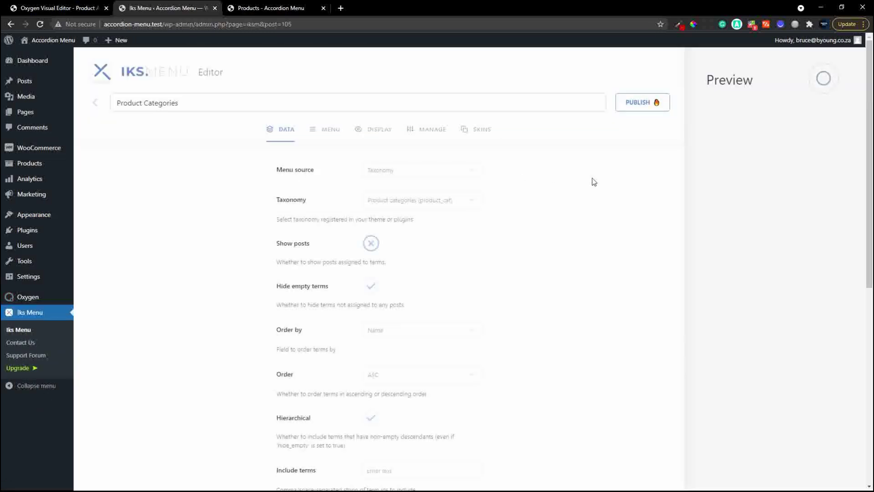
{"action": "left_click", "coordinate": [372, 287]}
{"action": "left_click", "coordinate": [647, 102]}
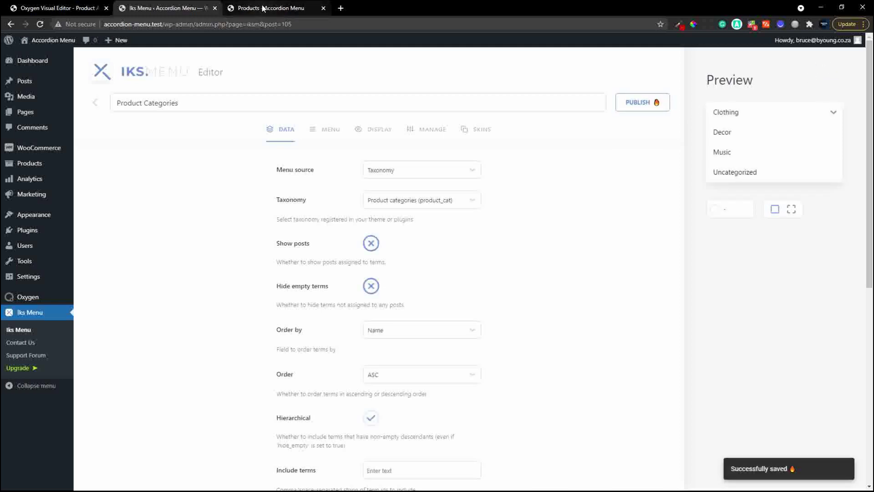
{"action": "left_click", "coordinate": [263, 8]}
{"action": "key", "text": "F5"}
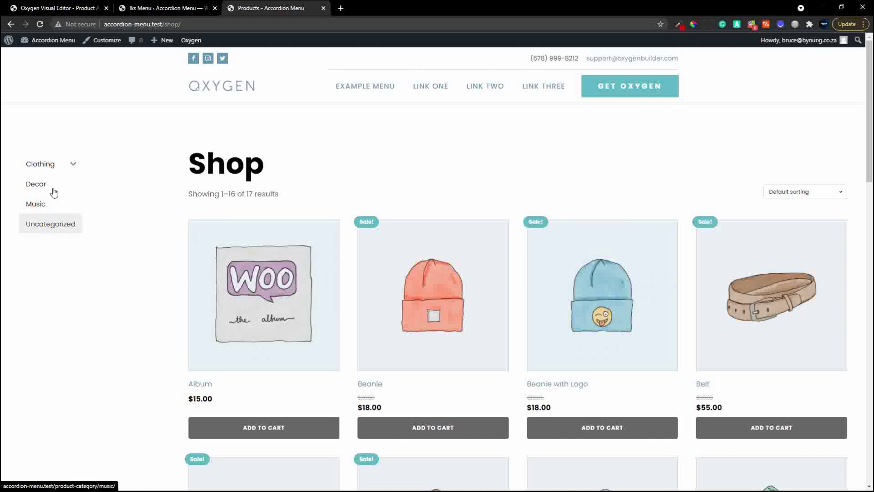
Review the Iks menu's Menu source and Taxonomy choices, and its Common and Initial Expansion settings.
{"action": "left_click", "coordinate": [168, 8]}
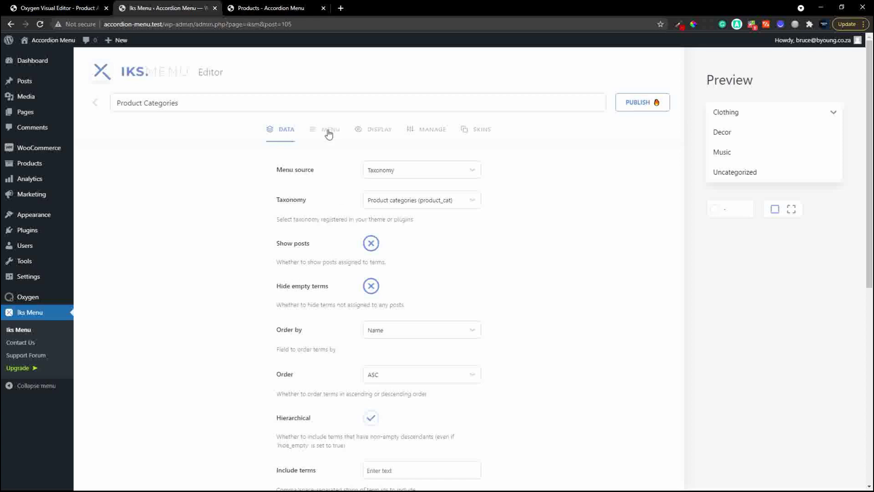
{"action": "left_click", "coordinate": [421, 174]}
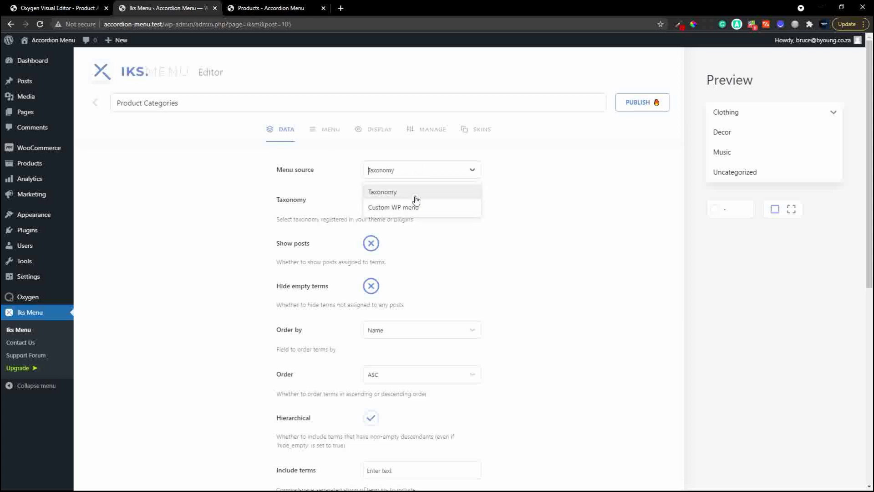
{"action": "left_click", "coordinate": [512, 152]}
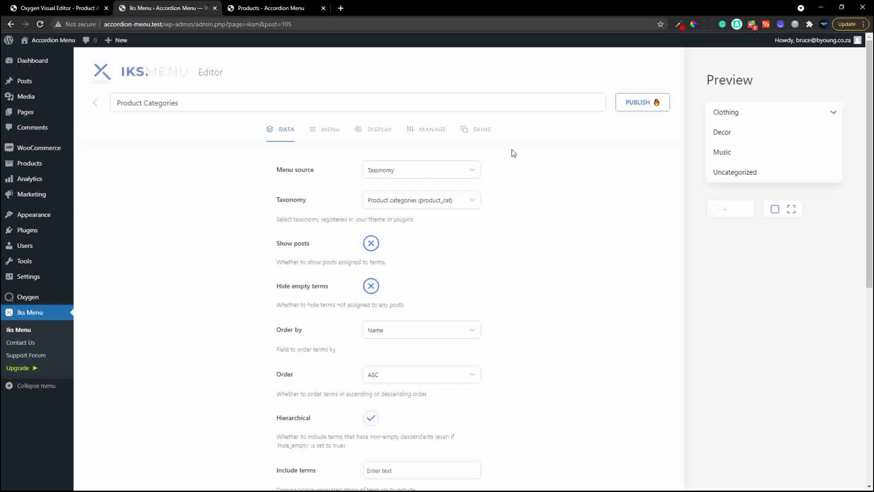
{"action": "left_click", "coordinate": [462, 204]}
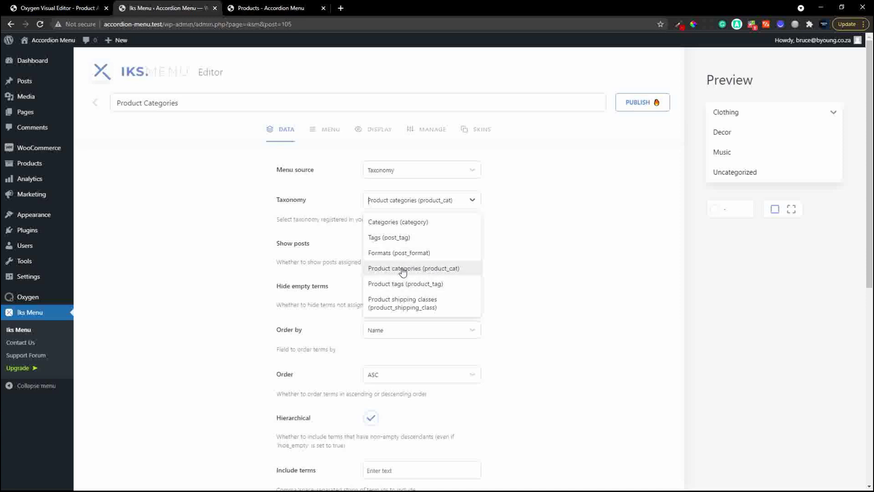
{"action": "left_click", "coordinate": [552, 268]}
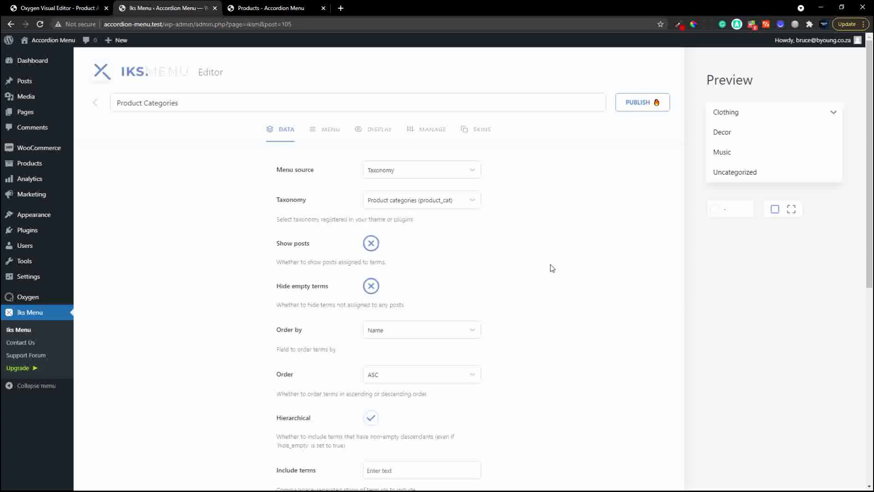
{"action": "left_click", "coordinate": [328, 132]}
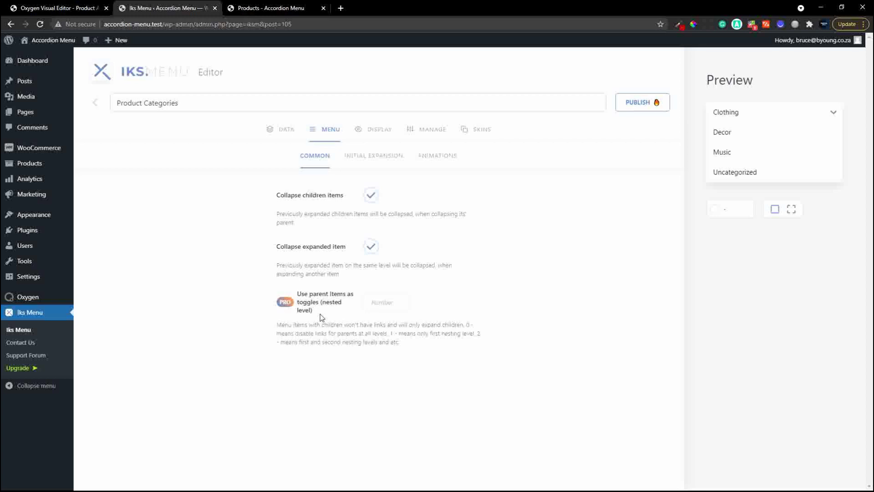
{"action": "left_click", "coordinate": [370, 157]}
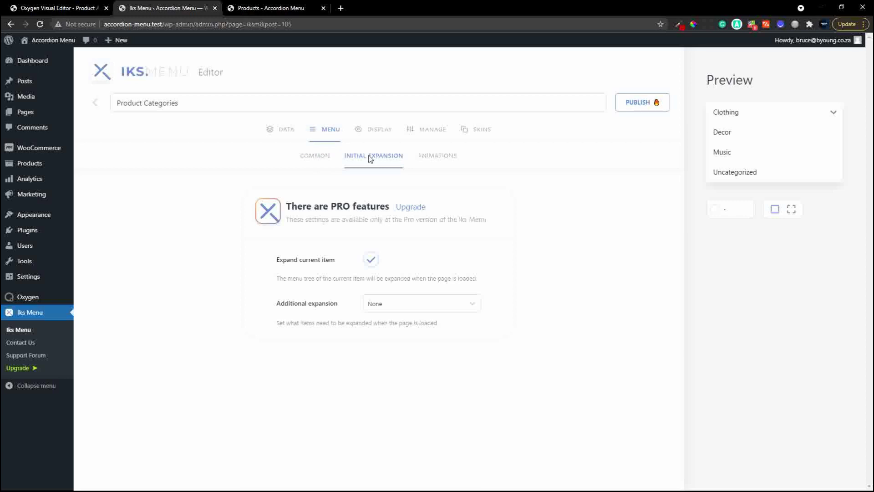
On the shop page, open Hoodies under Clothing and check how the Clothing branch collapses and expands there.
{"action": "left_click", "coordinate": [269, 8]}
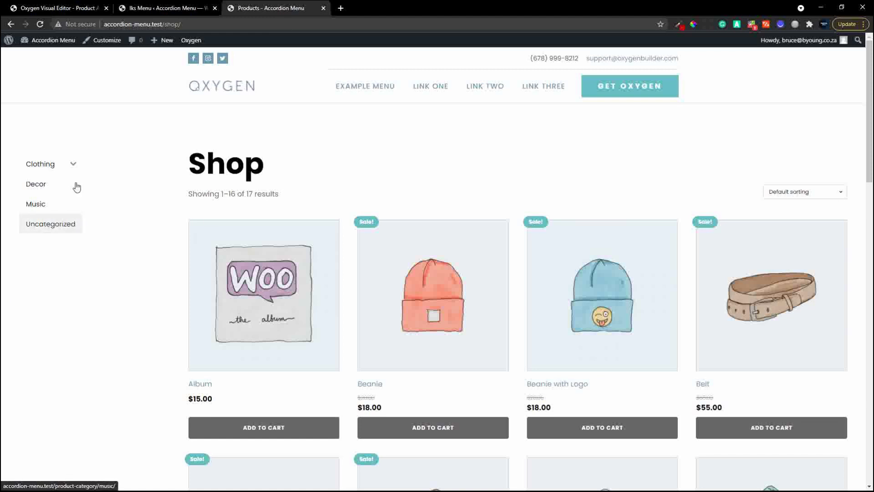
{"action": "left_click", "coordinate": [73, 168]}
{"action": "left_click", "coordinate": [47, 204]}
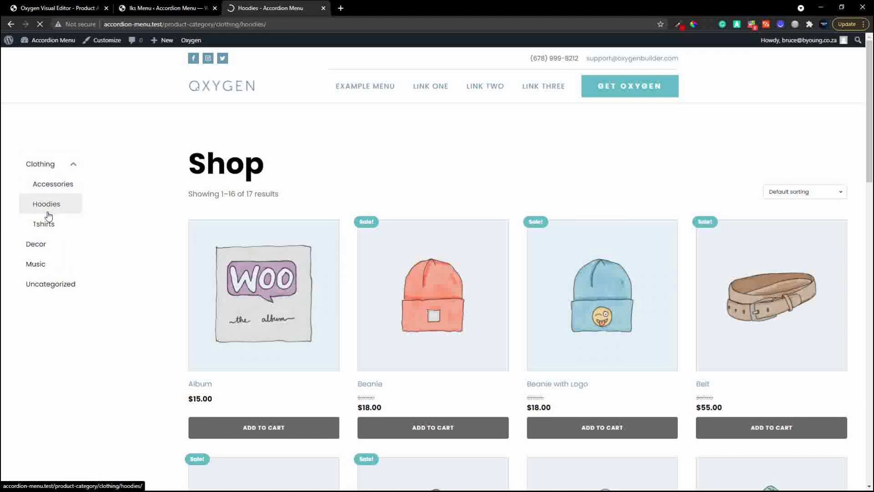
{"action": "left_click", "coordinate": [73, 164]}
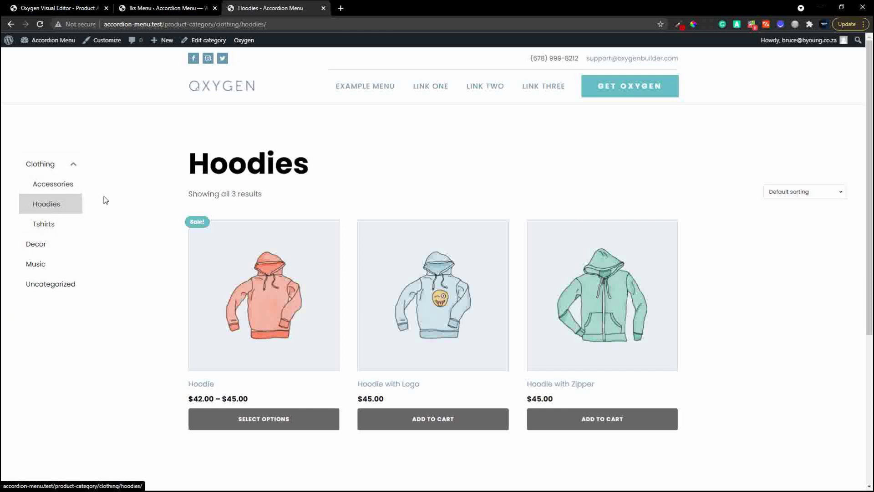
{"action": "left_click", "coordinate": [76, 165]}
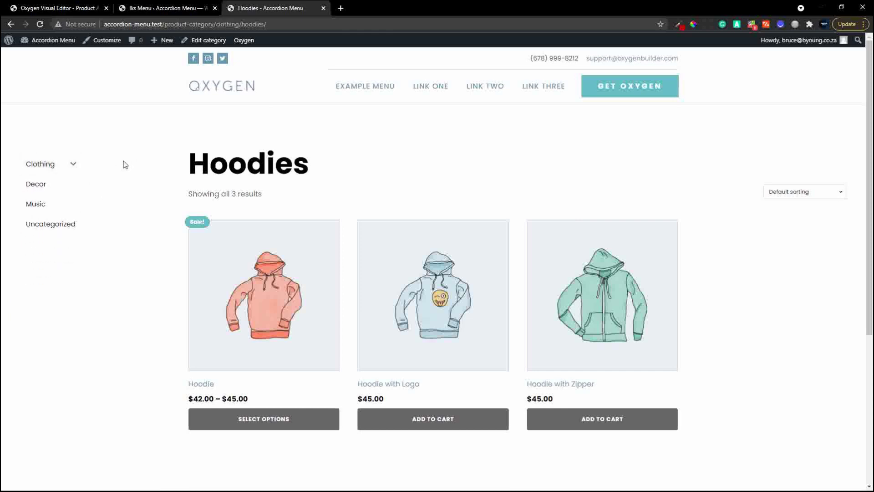
{"action": "left_click", "coordinate": [71, 164]}
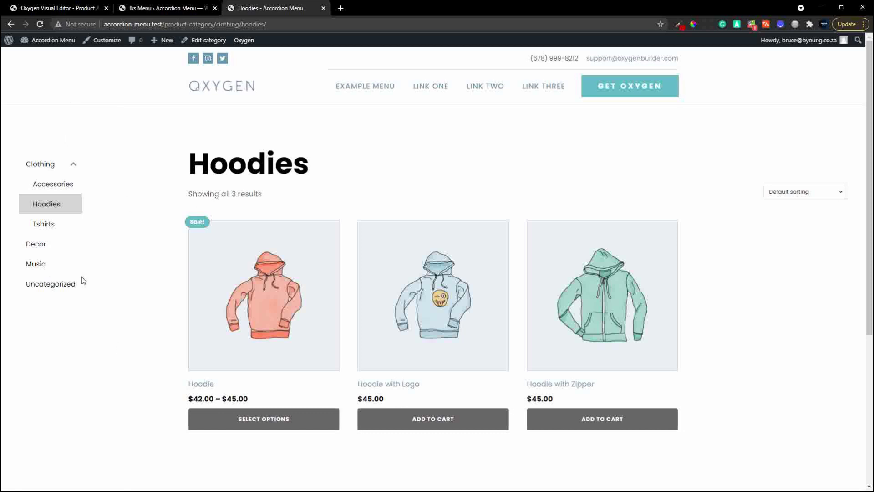
Collapse and expand the Clothing branch on the Hoodies page, and review the Iks menu's Animations settings.
{"action": "left_click", "coordinate": [71, 164]}
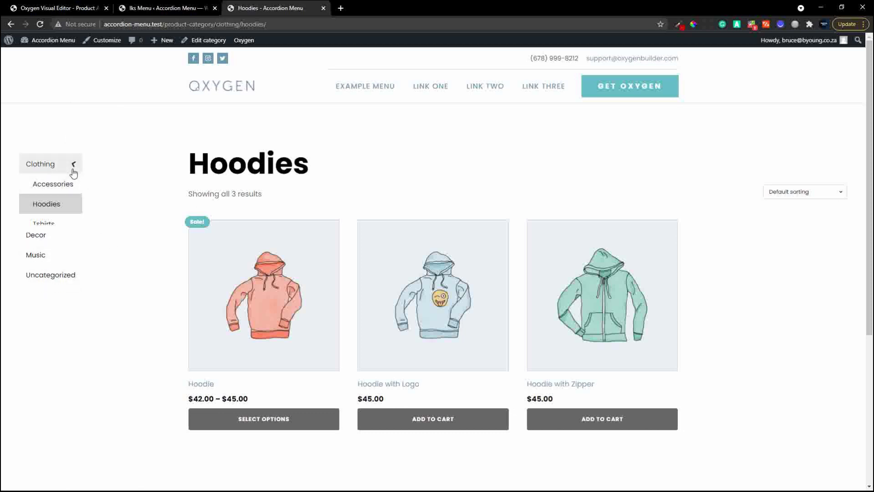
{"action": "left_click", "coordinate": [73, 166]}
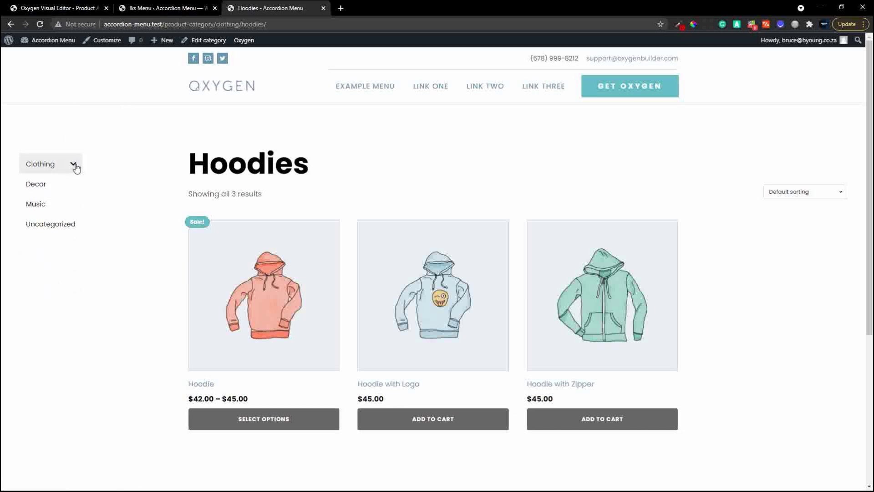
{"action": "left_click", "coordinate": [75, 167]}
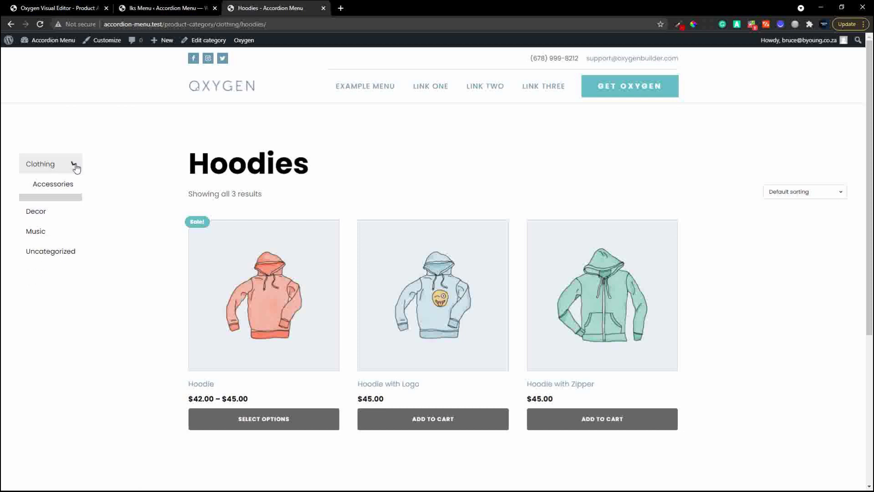
{"action": "left_click", "coordinate": [173, 10]}
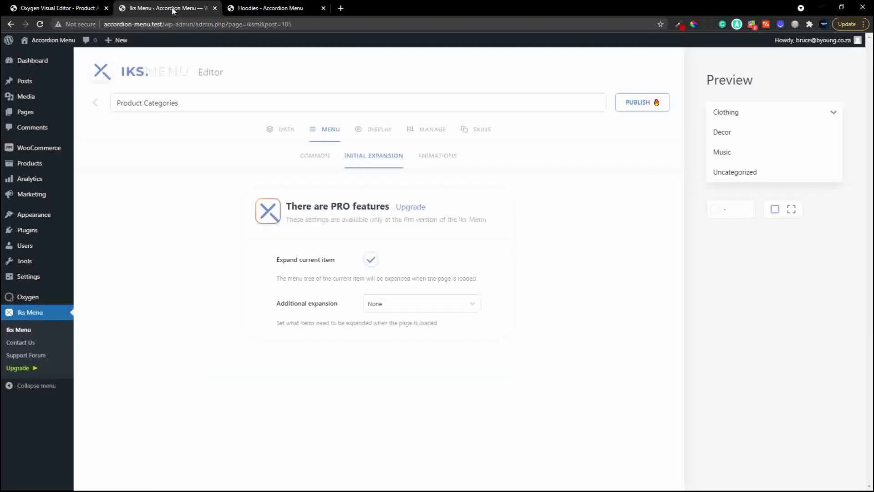
{"action": "left_click", "coordinate": [446, 168]}
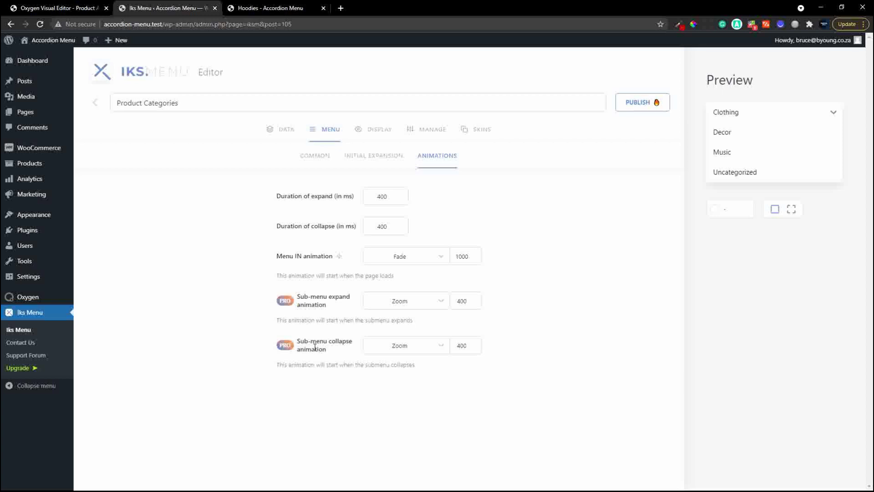
Set the width of the menu container's Main state to 100% in the display settings.
{"action": "left_click", "coordinate": [376, 136]}
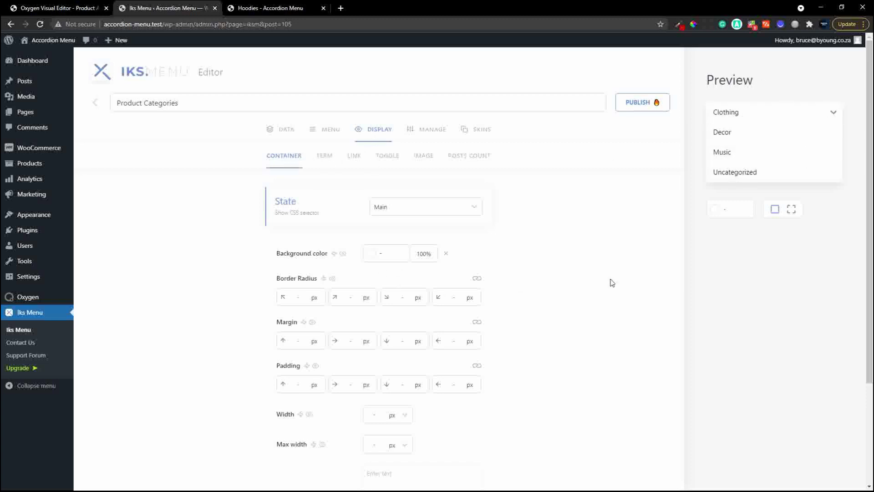
{"action": "scroll", "coordinate": [622, 287], "scroll_direction": "down", "scroll_amount": 2}
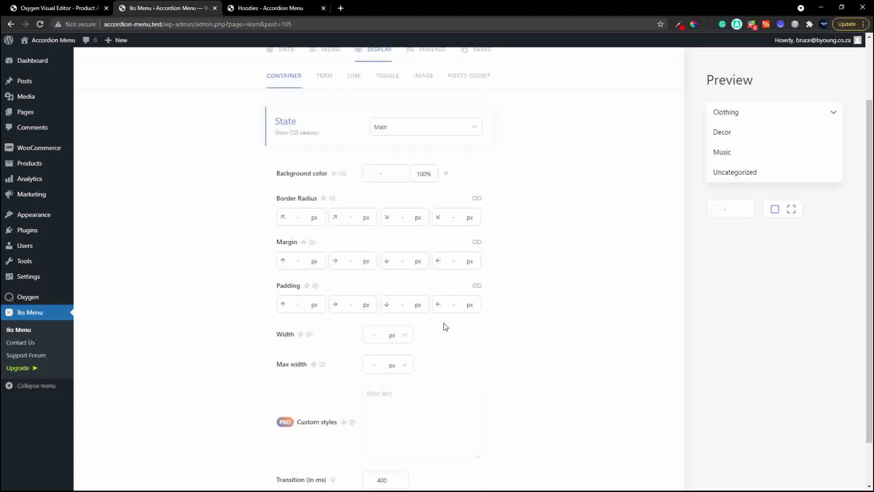
{"action": "left_click", "coordinate": [403, 337]}
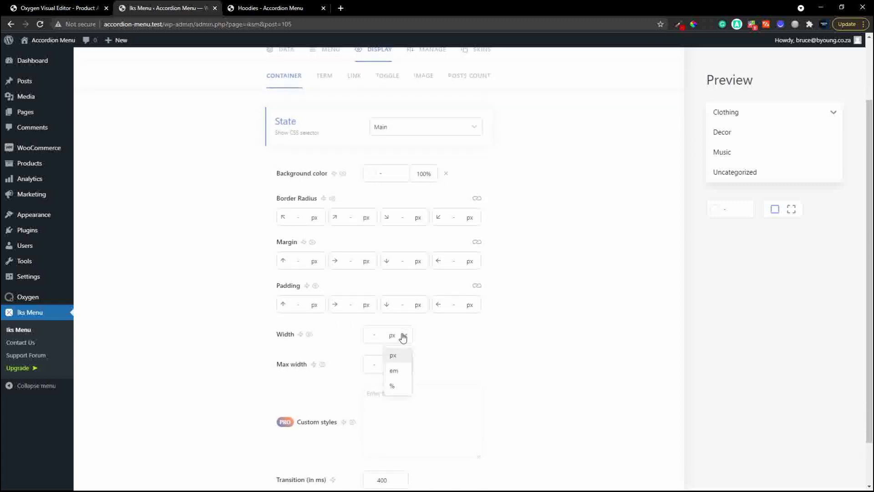
{"action": "left_click", "coordinate": [394, 386]}
{"action": "left_click", "coordinate": [379, 335]}
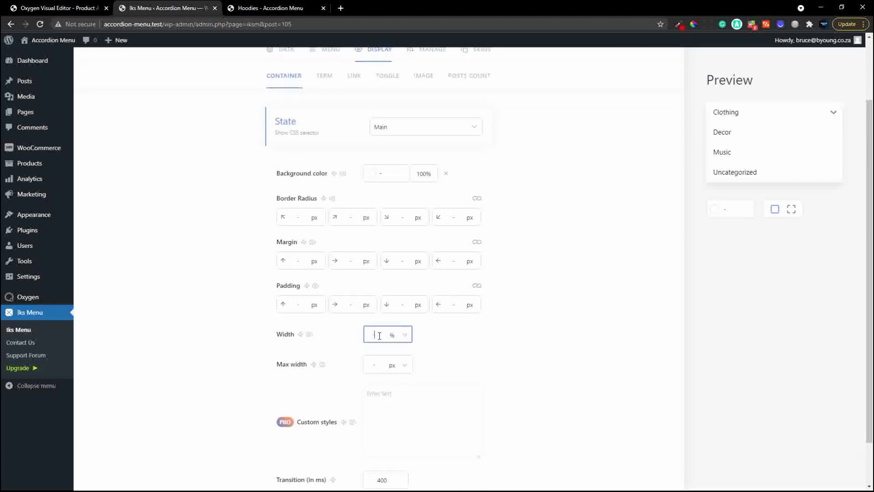
{"action": "type", "text": "100"}
{"action": "left_click", "coordinate": [376, 367]}
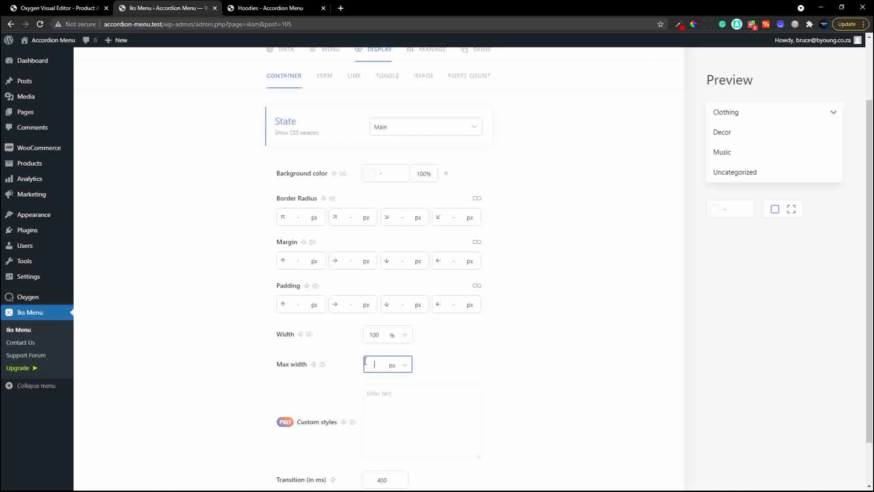
{"action": "left_click", "coordinate": [372, 179]}
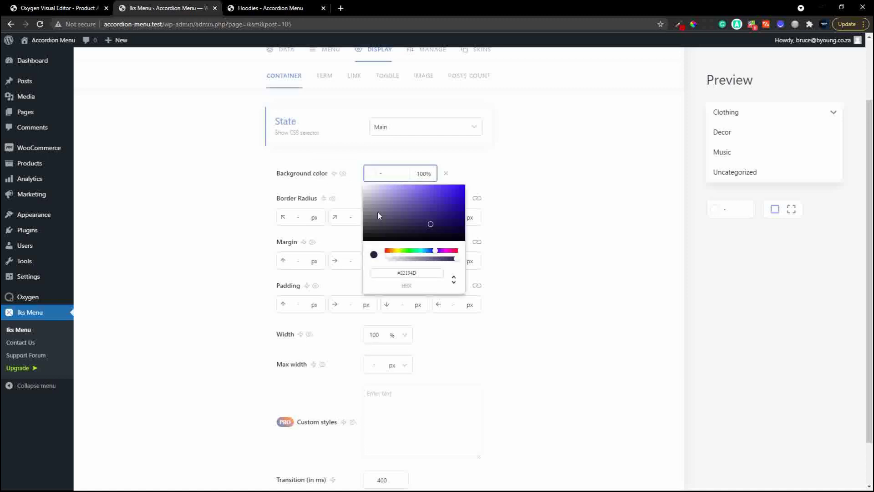
{"action": "left_click", "coordinate": [377, 205]}
{"action": "mouse_move", "coordinate": [369, 199]}
{"action": "left_mouse_down"}
{"action": "mouse_move", "coordinate": [375, 182]}
{"action": "mouse_move", "coordinate": [574, 189]}
{"action": "left_mouse_up"}
{"action": "left_click", "coordinate": [586, 184]}
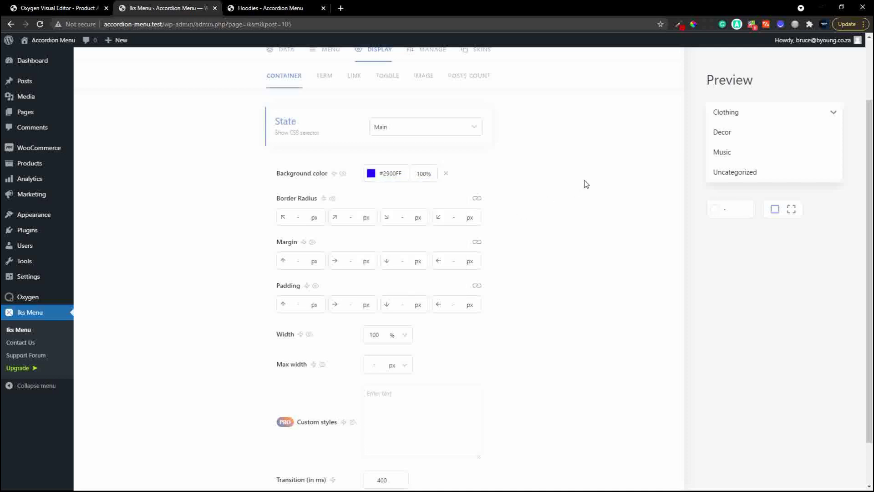
Set the menu container's background color to the pale lavender #F3F1FF.
{"action": "left_click", "coordinate": [384, 178]}
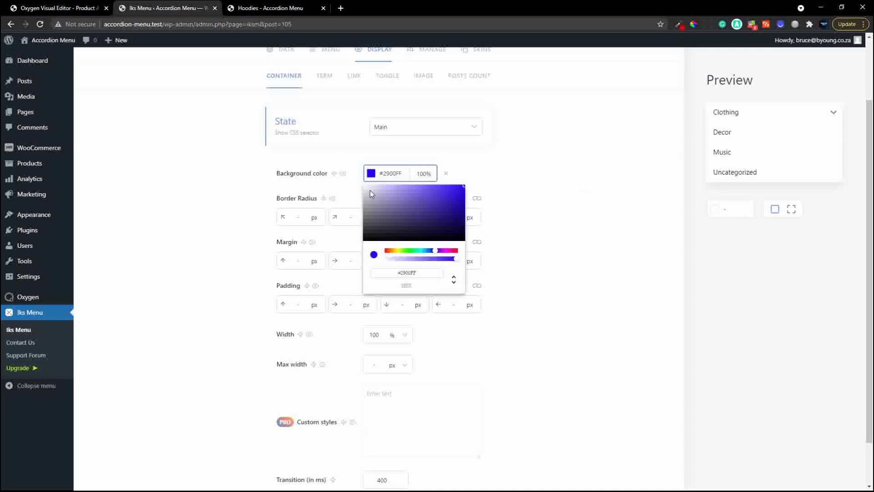
{"action": "left_click", "coordinate": [369, 188]}
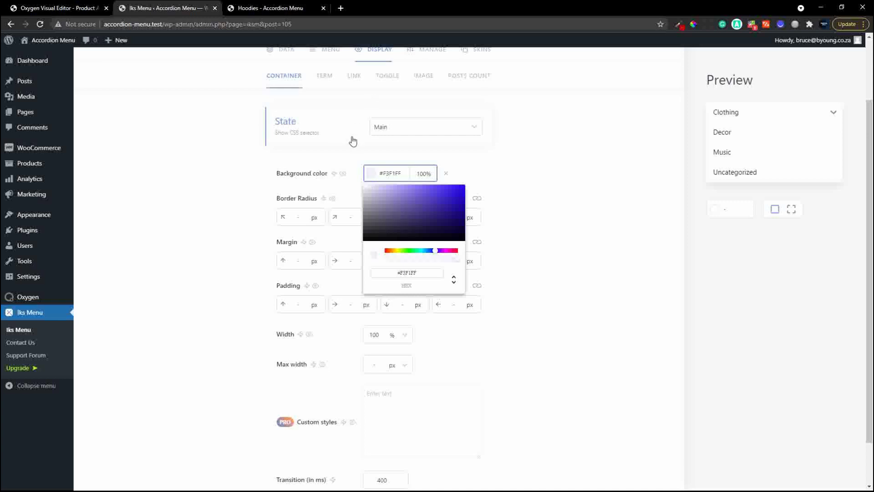
{"action": "left_click", "coordinate": [361, 158]}
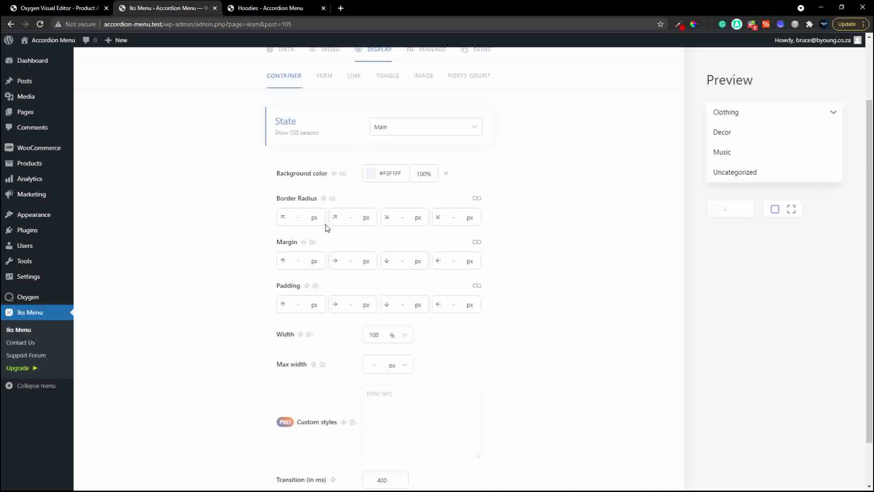
Set the menu container's border radius to 5 px and link the values so it applies to all four corners.
{"action": "left_click", "coordinate": [296, 220]}
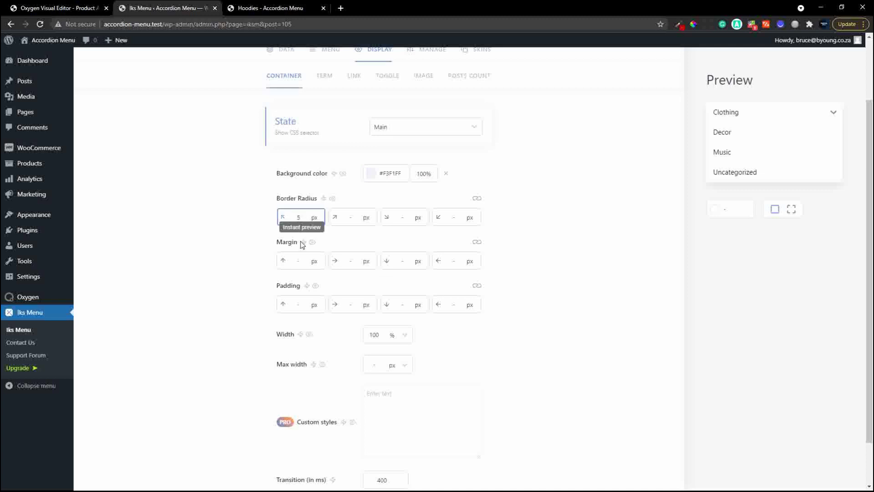
{"action": "left_click", "coordinate": [514, 232]}
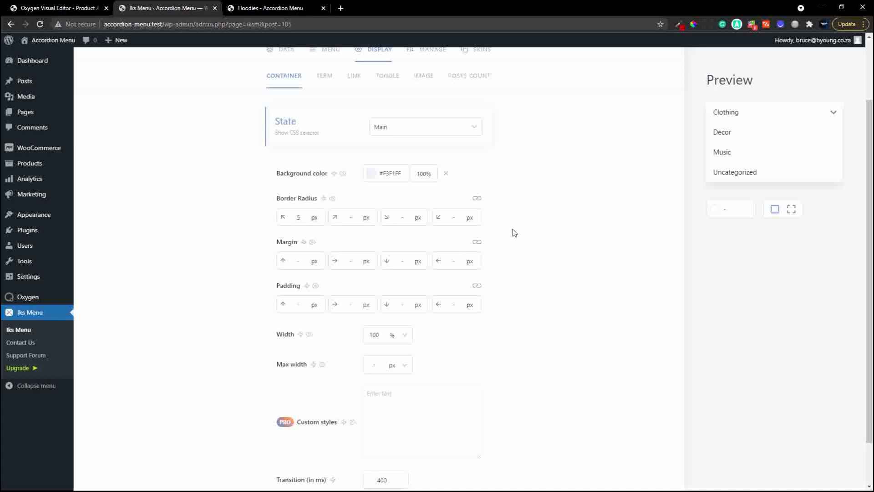
{"action": "left_click", "coordinate": [476, 198]}
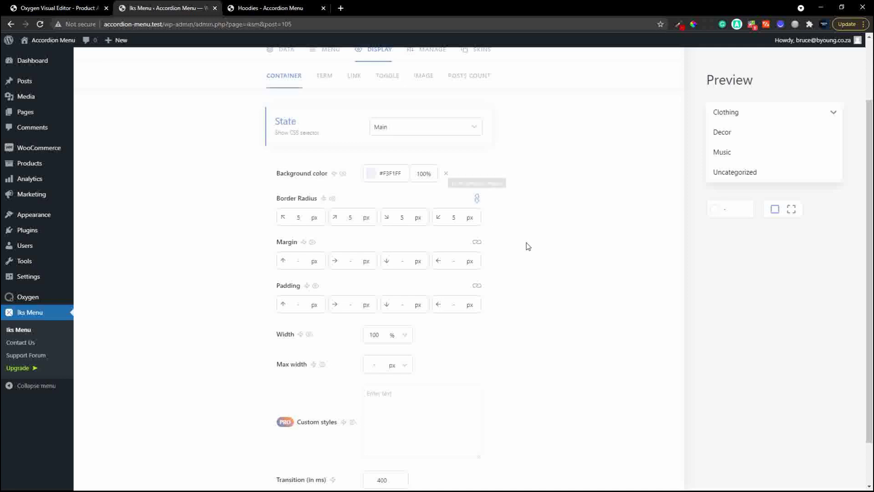
Set the background color of the menu preview area to white, #FFFFFF.
{"action": "left_click", "coordinate": [730, 210]}
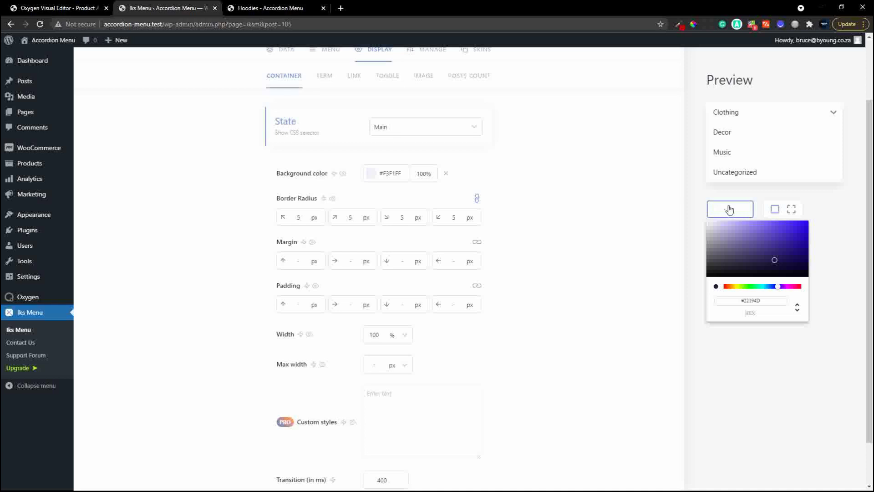
{"action": "left_click_drag", "start_coordinate": [727, 243], "coordinate": [709, 209]}
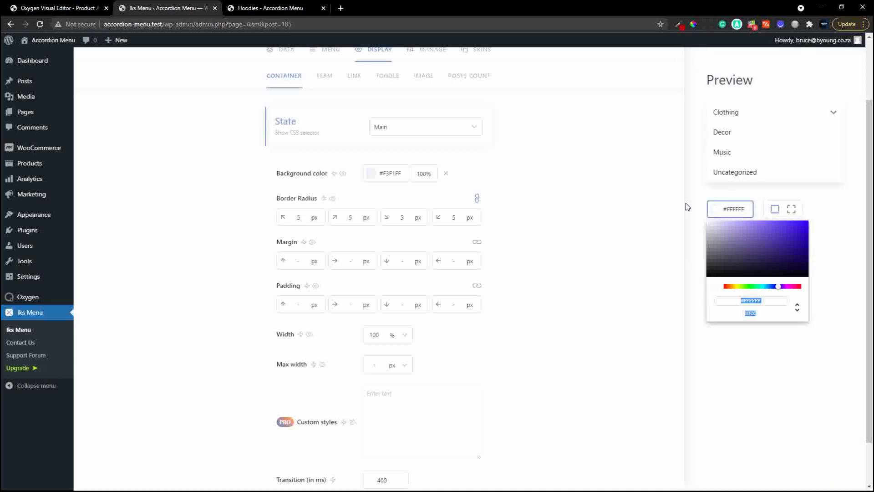
{"action": "left_click", "coordinate": [598, 201]}
Set the menu container's padding to 10 px and link the values so it applies to all four sides.
{"action": "left_click", "coordinate": [299, 308]}
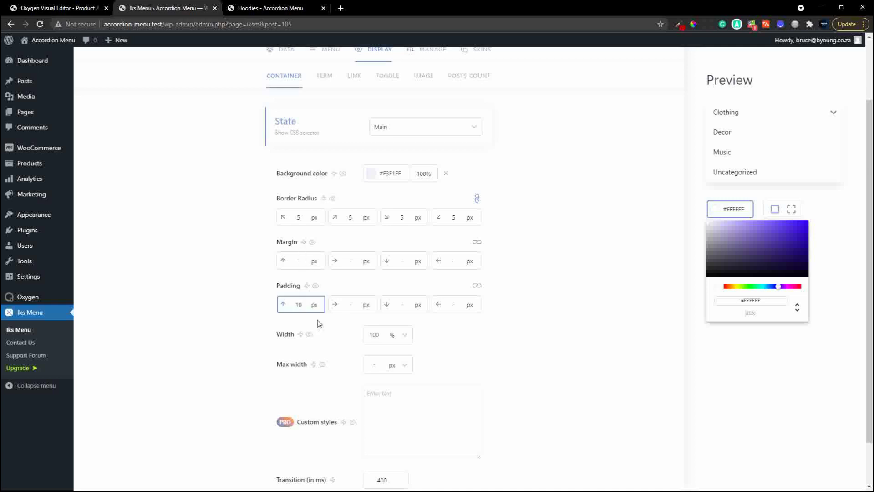
{"action": "left_click", "coordinate": [477, 285]}
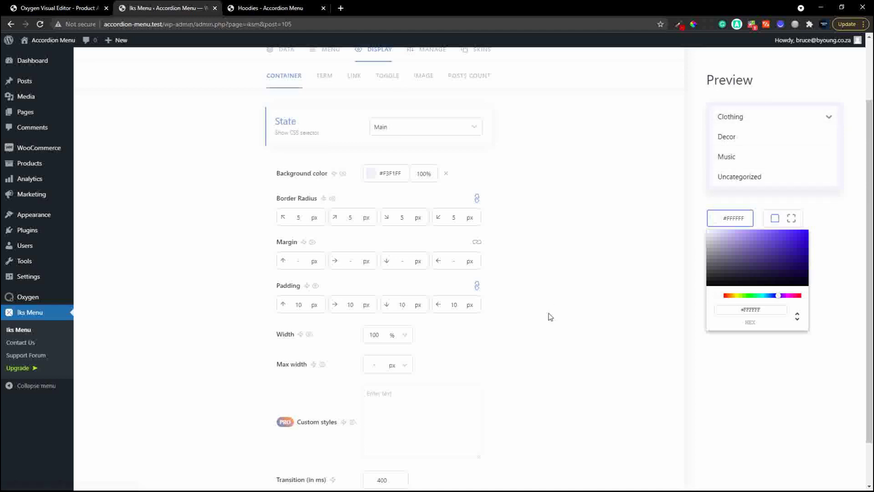
Set the background color of the Hover state for menu terms to light pink, #FFCBCB.
{"action": "left_click", "coordinate": [327, 76]}
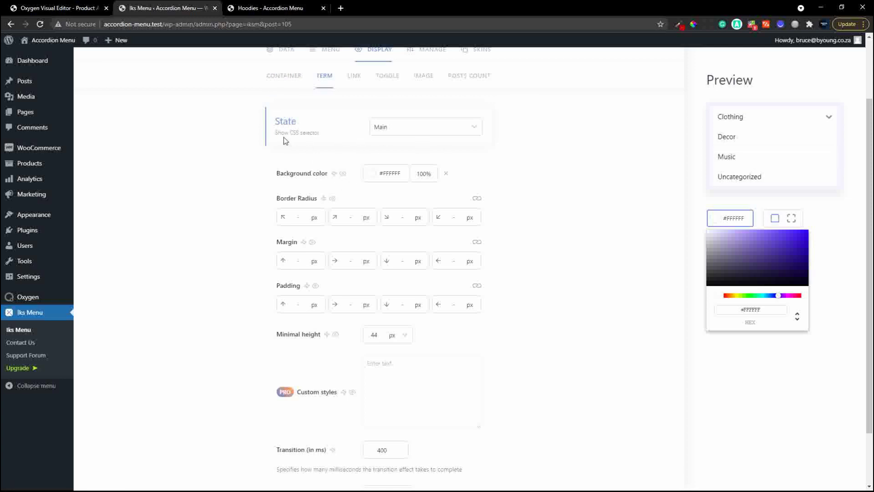
{"action": "mouse_move", "coordinate": [308, 132]}
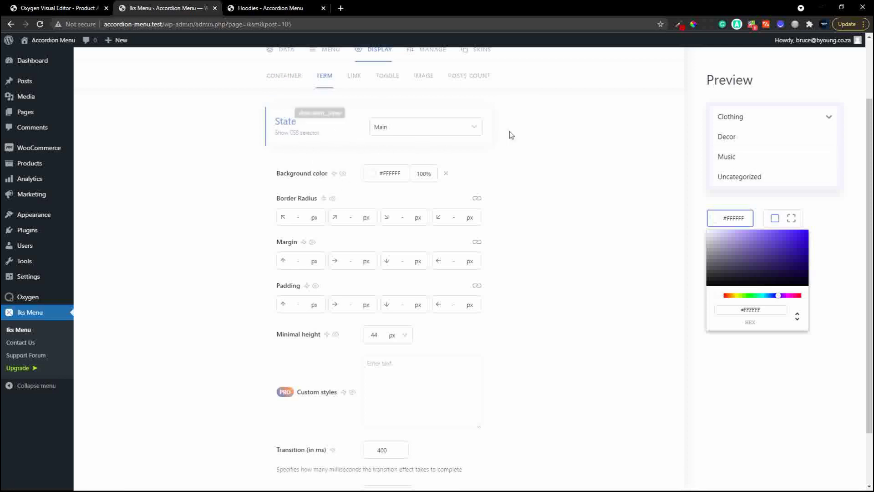
{"action": "left_click", "coordinate": [474, 130]}
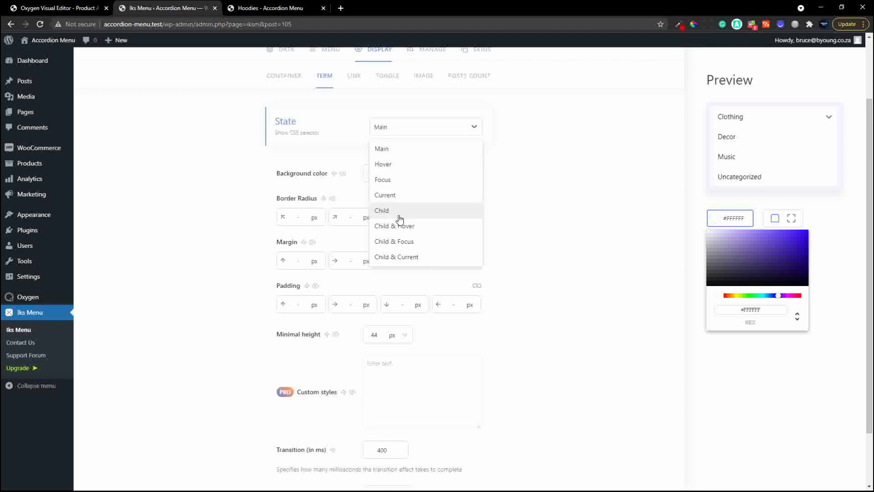
{"action": "left_click", "coordinate": [414, 165]}
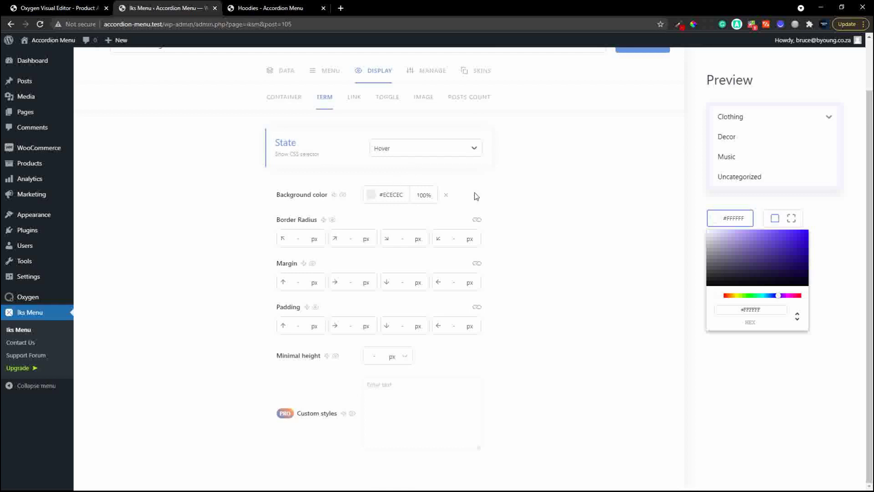
{"action": "left_click", "coordinate": [371, 196]}
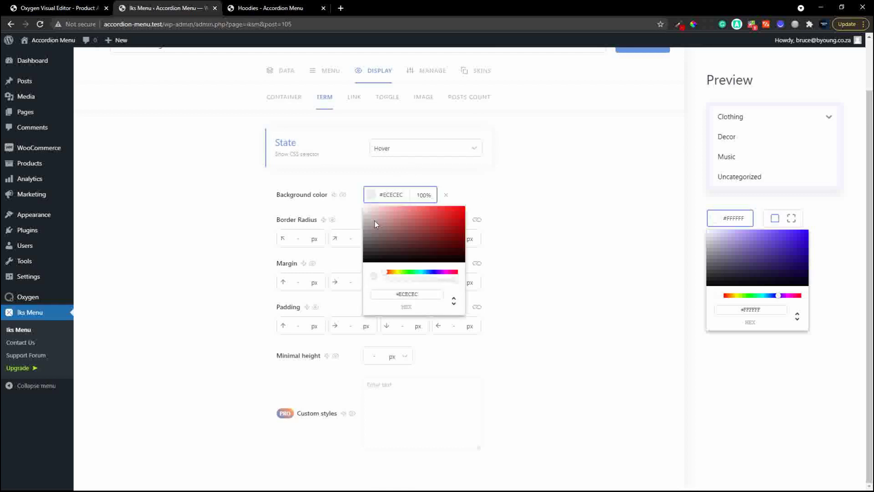
{"action": "left_click", "coordinate": [385, 210]}
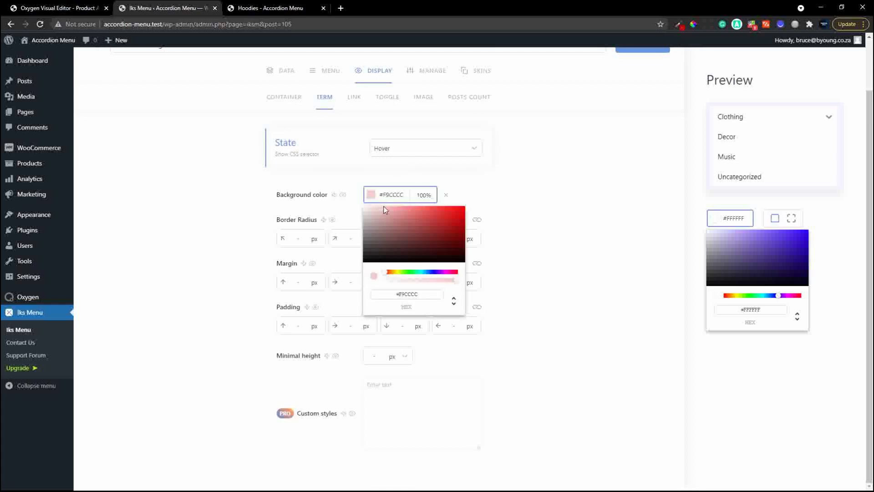
{"action": "left_click", "coordinate": [486, 181]}
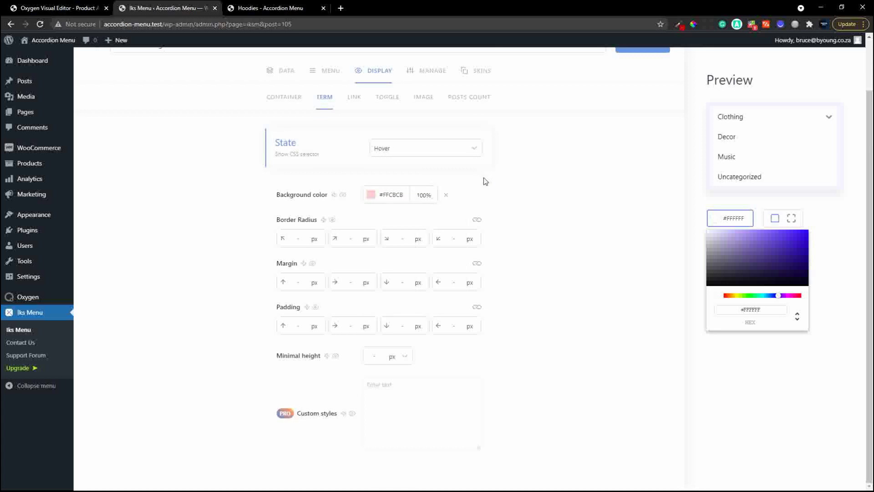
Try the Clothing item in the menu preview, decline leaving the site, and save the Product Categories menu.
{"action": "left_click", "coordinate": [746, 130]}
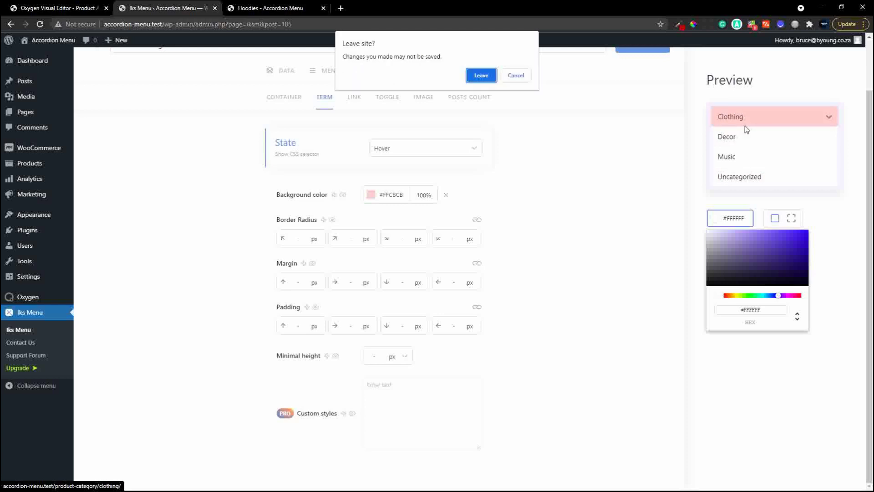
{"action": "left_click", "coordinate": [517, 76]}
{"action": "scroll", "coordinate": [594, 215], "scroll_direction": "up", "scroll_amount": 2}
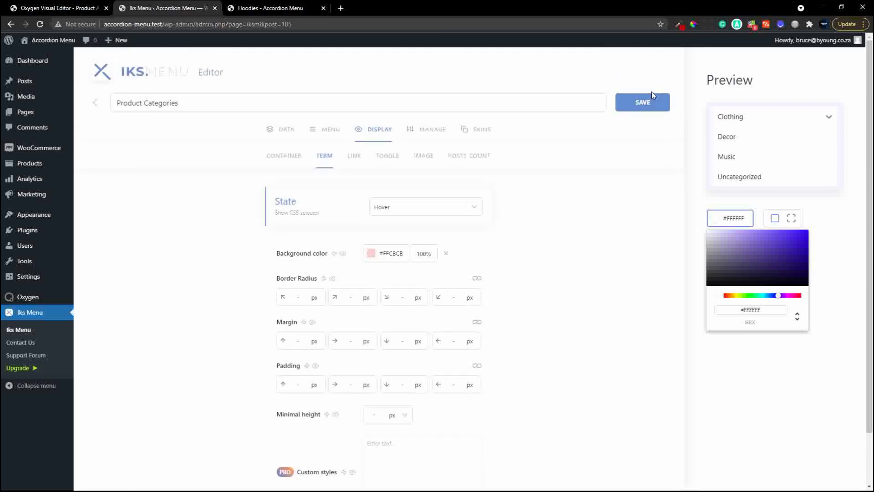
{"action": "left_click", "coordinate": [642, 103]}
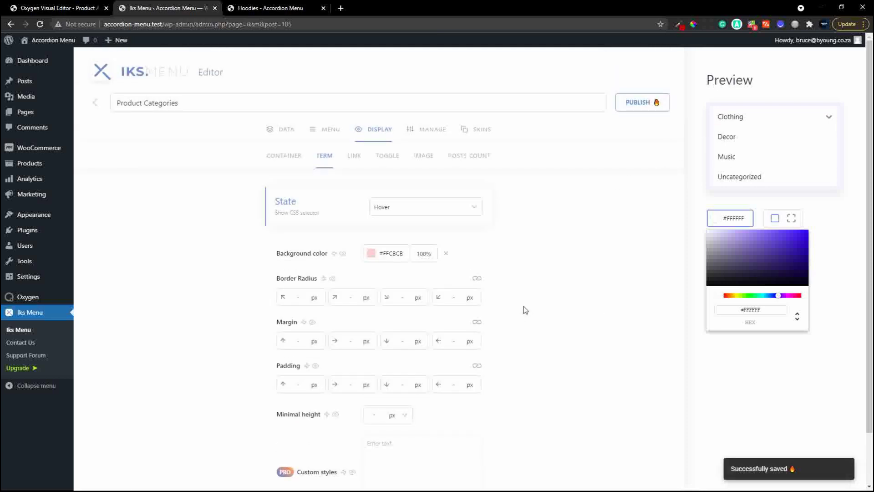
Set the background color of the Current state for menu terms to dark red, #BF0000, and expand Clothing in the menu preview.
{"action": "scroll", "coordinate": [556, 279], "scroll_direction": "down", "scroll_amount": 1}
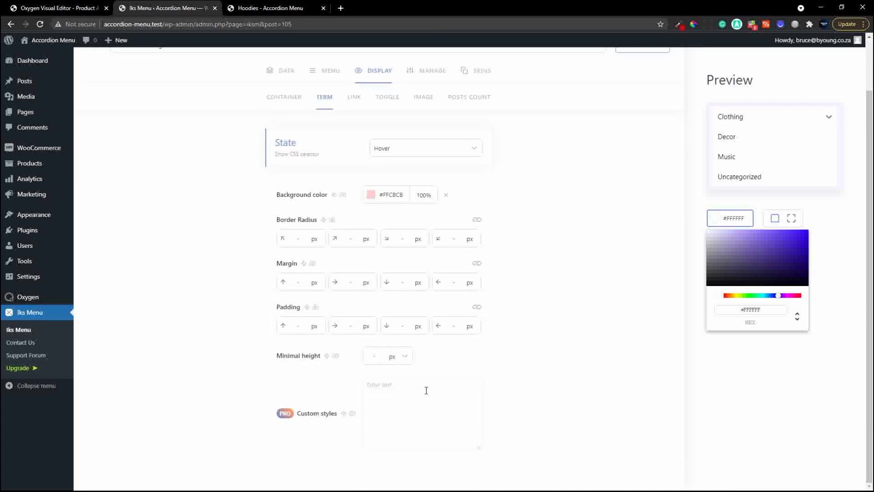
{"action": "scroll", "coordinate": [597, 297], "scroll_direction": "up", "scroll_amount": 1}
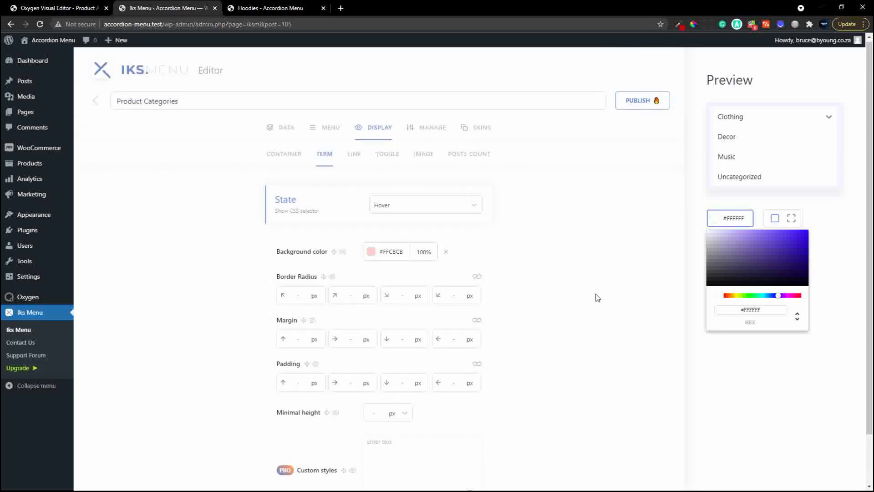
{"action": "left_click", "coordinate": [474, 205]}
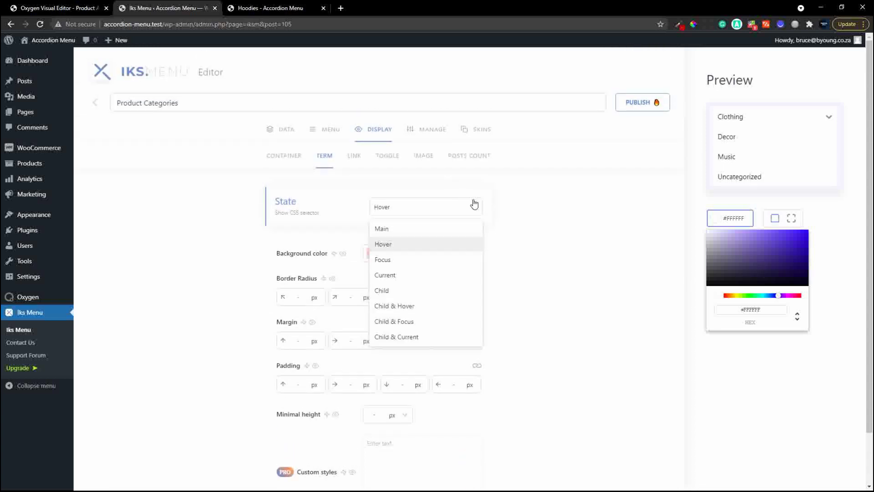
{"action": "left_click", "coordinate": [412, 275]}
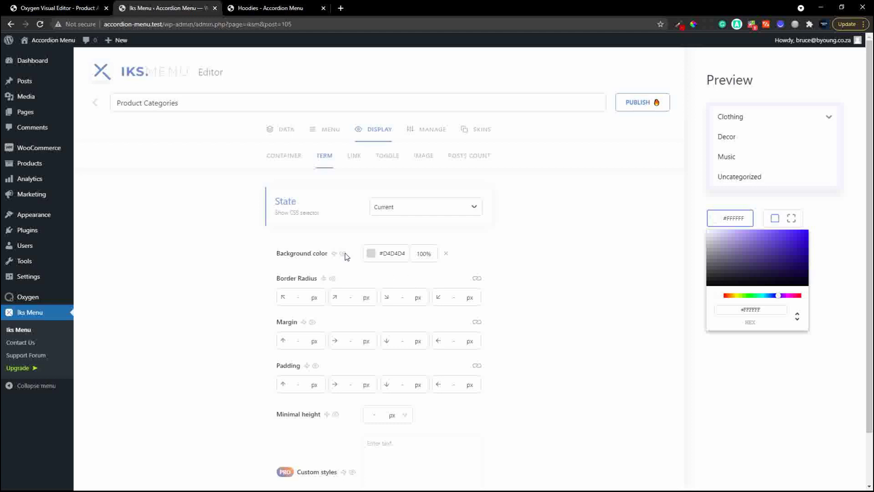
{"action": "left_click", "coordinate": [371, 254]}
{"action": "mouse_move", "coordinate": [425, 270]}
{"action": "left_mouse_down"}
{"action": "mouse_move", "coordinate": [445, 265]}
{"action": "mouse_move", "coordinate": [472, 282]}
{"action": "left_mouse_up"}
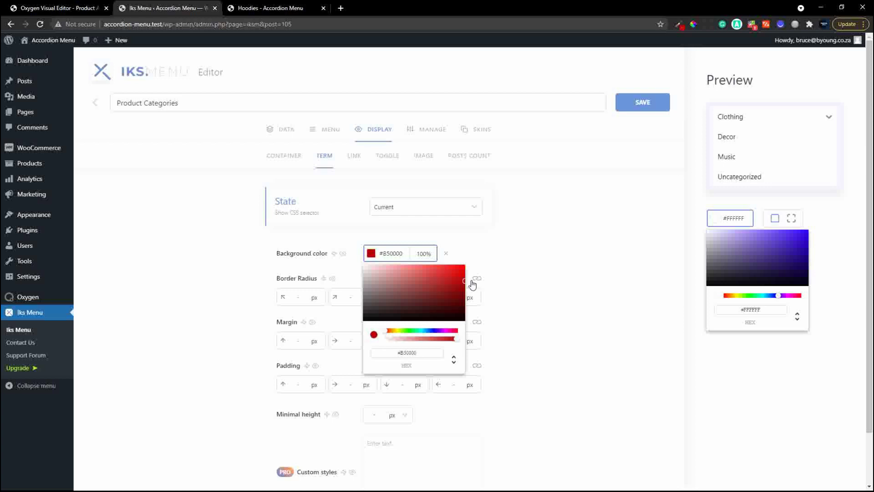
{"action": "left_click", "coordinate": [513, 248]}
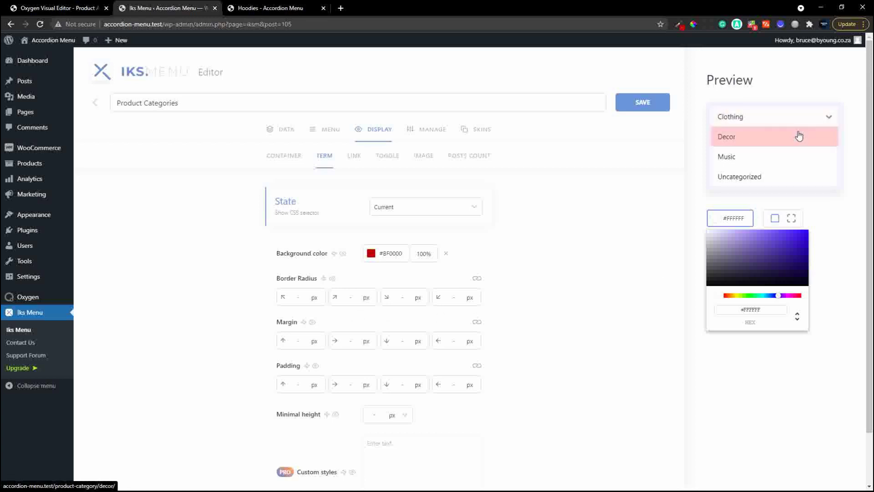
{"action": "left_click", "coordinate": [830, 122]}
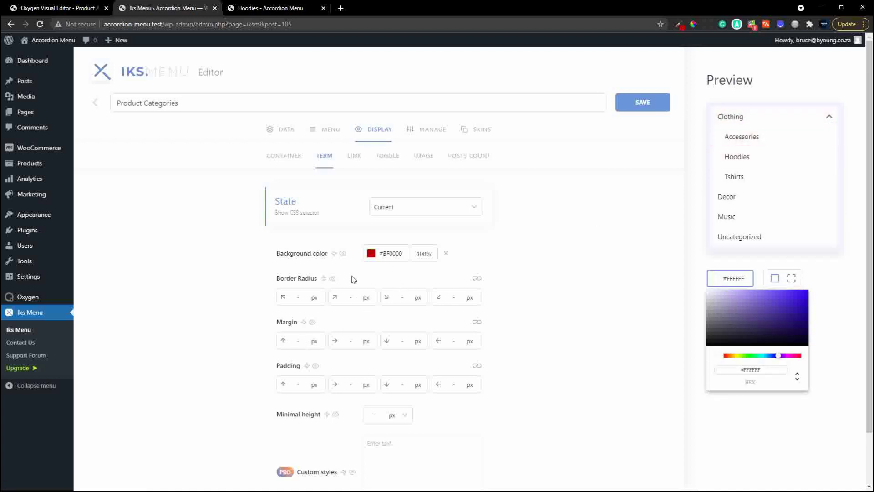
Set the link text color of the Main state to white, #FFFFFF, and save the Product Categories menu.
{"action": "left_click", "coordinate": [355, 156]}
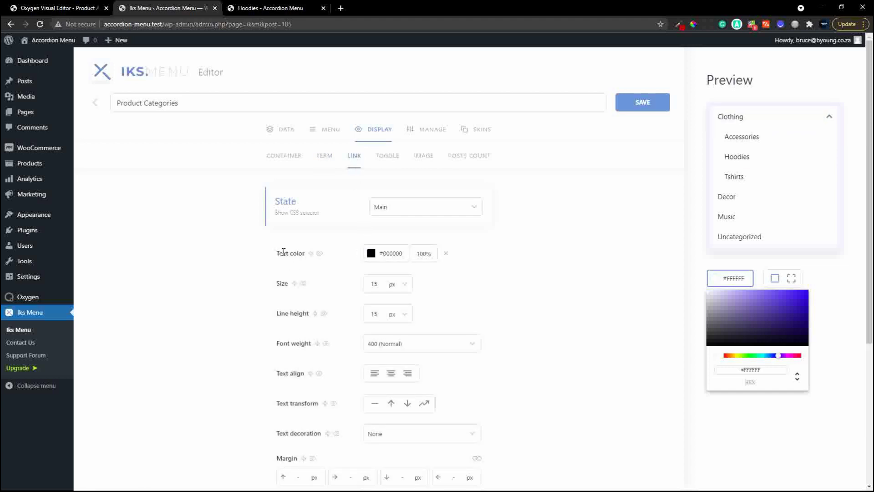
{"action": "left_click", "coordinate": [371, 253]}
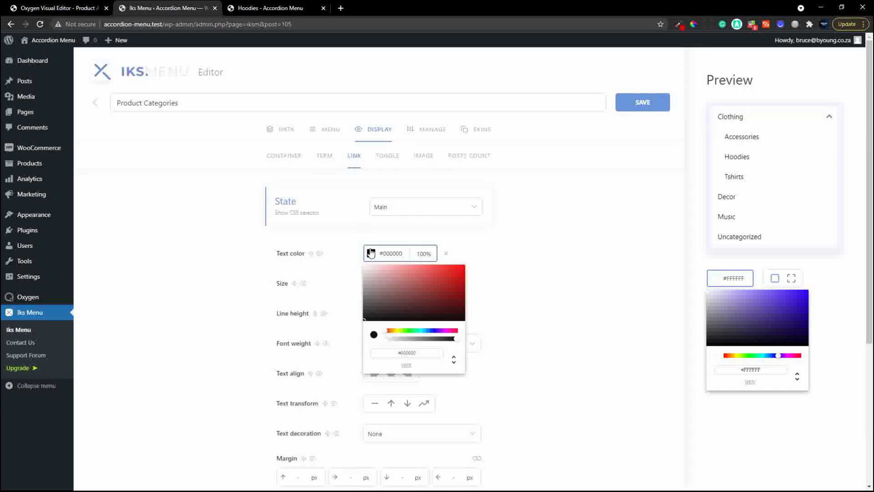
{"action": "left_click_drag", "start_coordinate": [379, 285], "coordinate": [354, 257]}
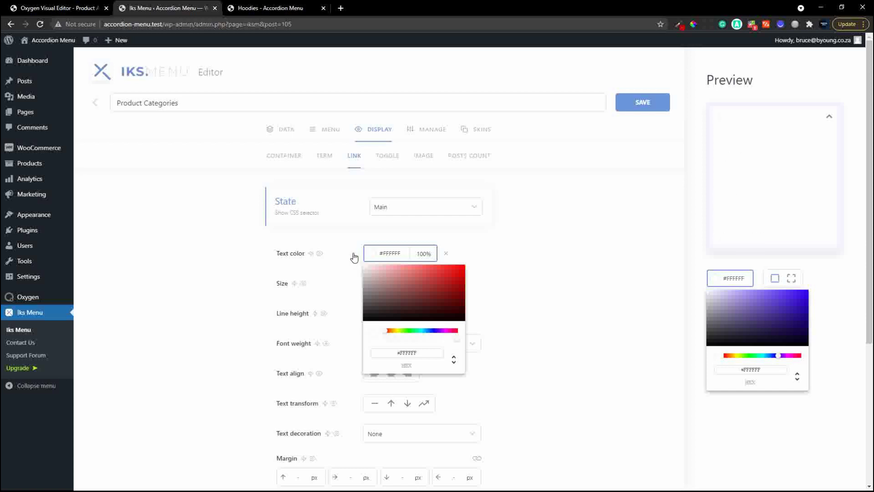
{"action": "left_click", "coordinate": [241, 264]}
{"action": "left_click", "coordinate": [638, 102]}
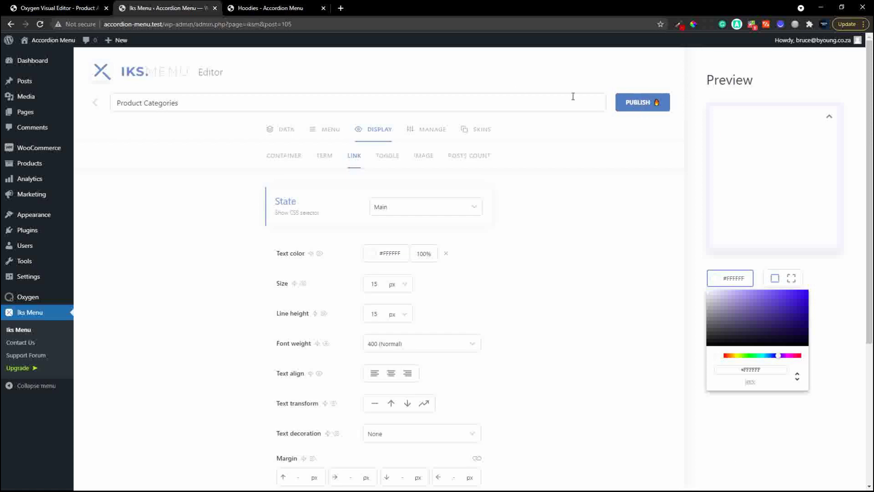
Clear the link text color of the Main state so that no custom color is set.
{"action": "left_click", "coordinate": [400, 253]}
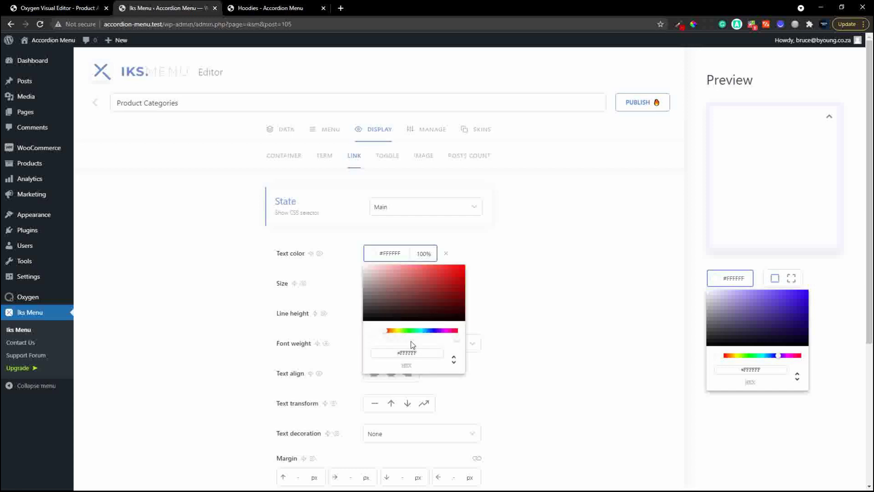
{"action": "left_click_drag", "start_coordinate": [420, 356], "coordinate": [370, 359]}
{"action": "key", "text": "BackSpace"}
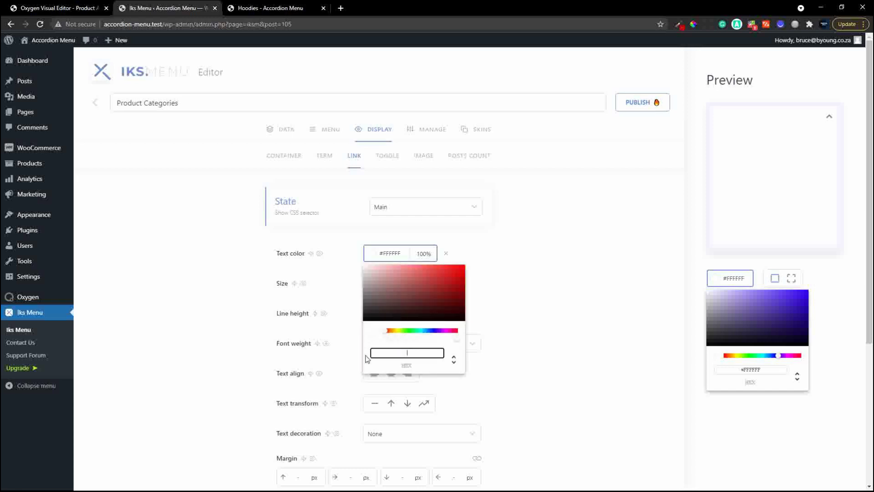
{"action": "left_click", "coordinate": [646, 180]}
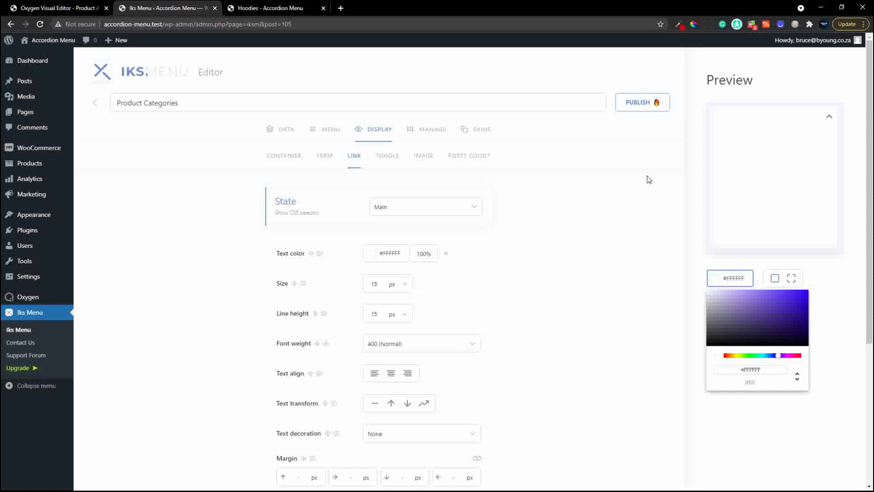
{"action": "left_click", "coordinate": [391, 256]}
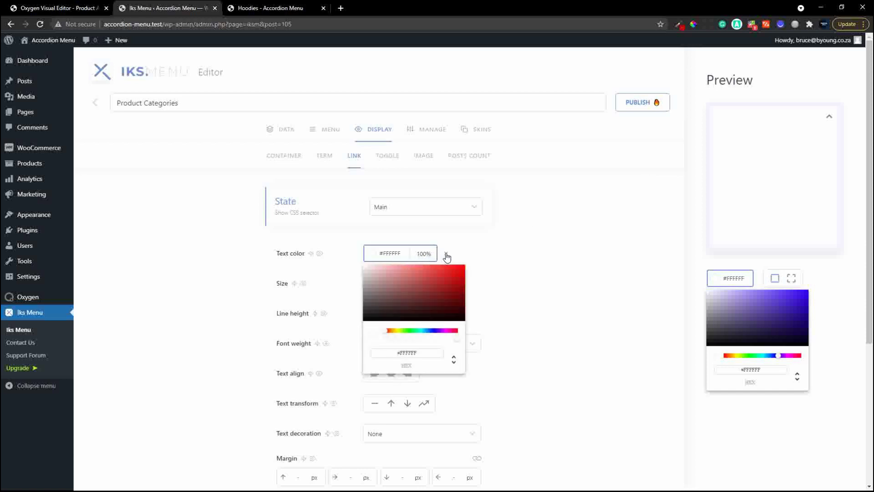
{"action": "left_click", "coordinate": [447, 256]}
{"action": "left_click", "coordinate": [446, 255]}
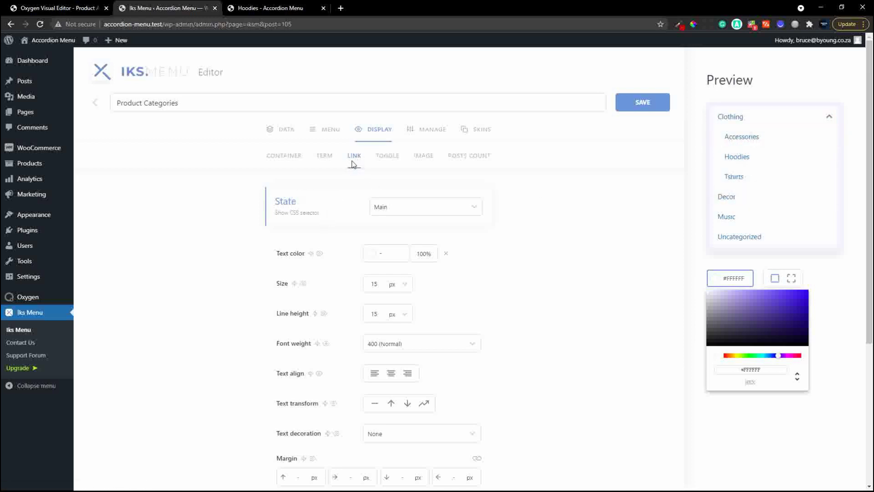
Set the link text color of the Current state to white, #FFFFFF, and save the Product Categories menu.
{"action": "left_click", "coordinate": [391, 211]}
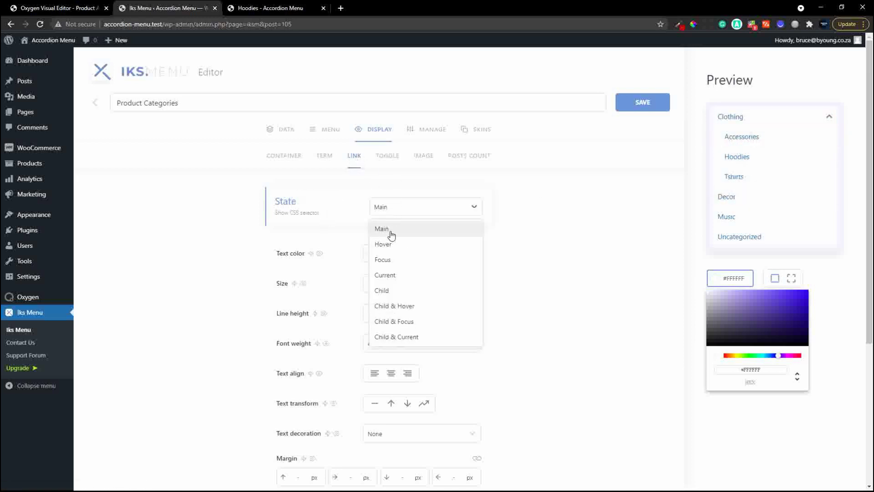
{"action": "left_click", "coordinate": [391, 276]}
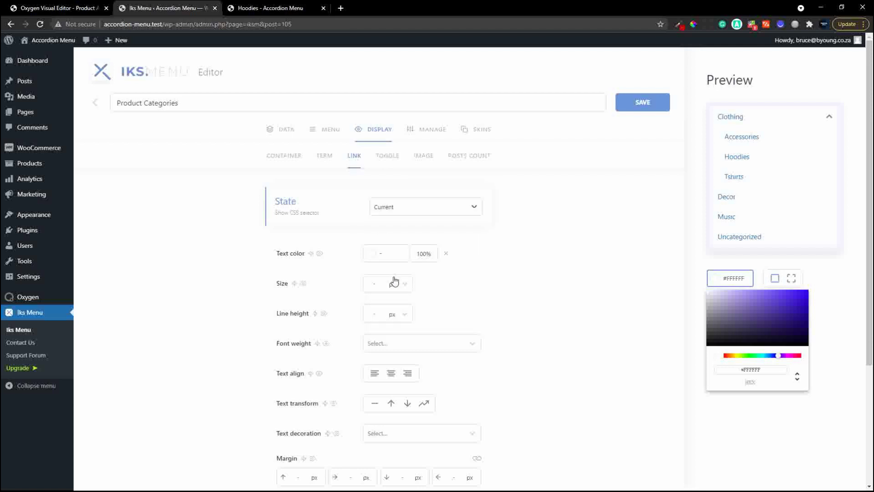
{"action": "left_click", "coordinate": [372, 254]}
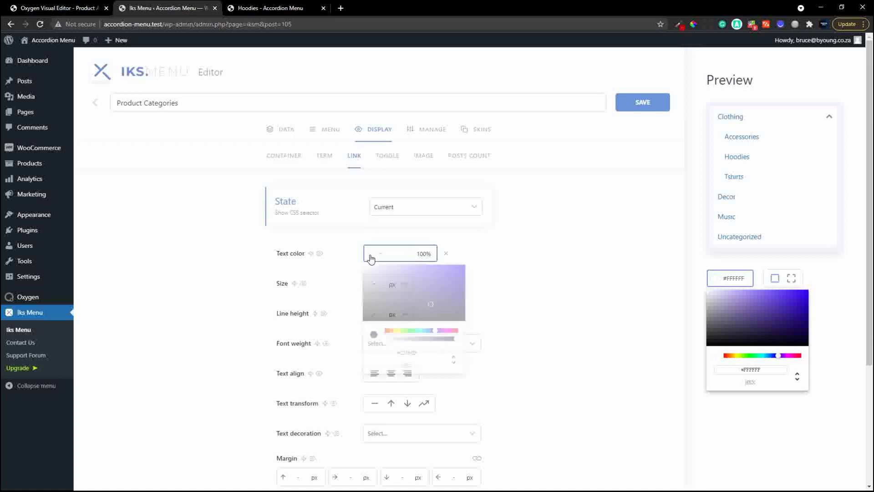
{"action": "left_click_drag", "start_coordinate": [378, 295], "coordinate": [354, 259]}
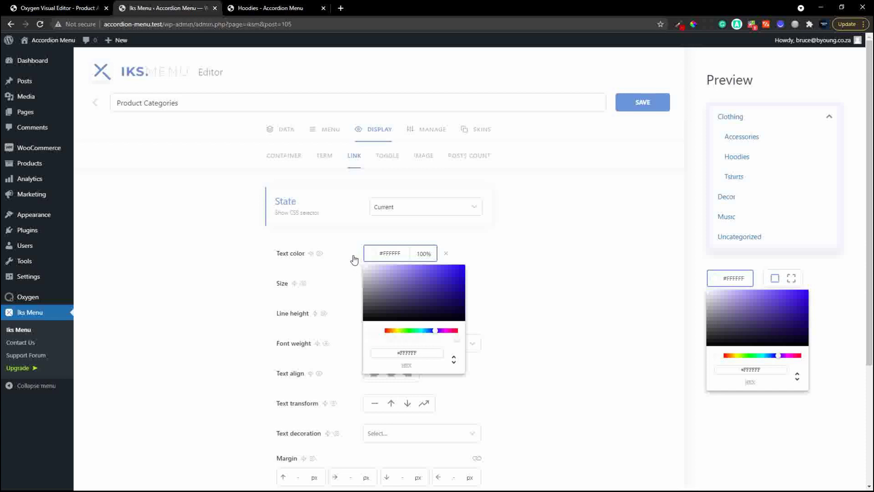
{"action": "left_click", "coordinate": [523, 210]}
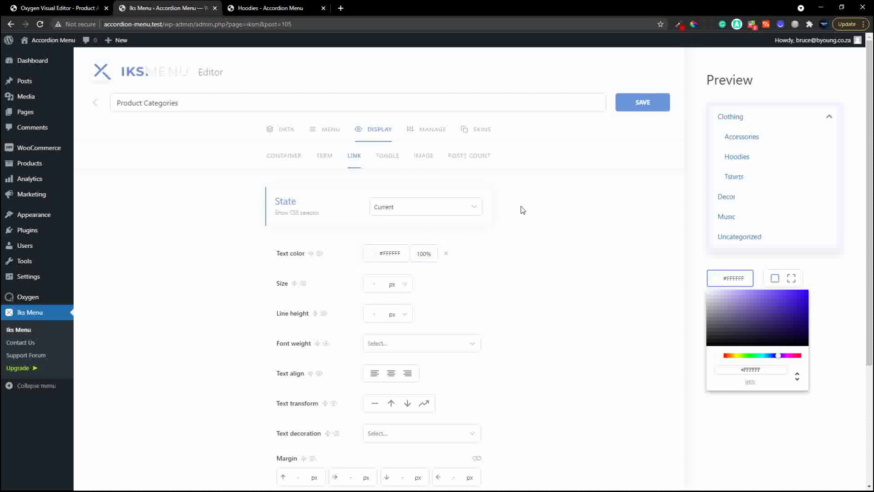
{"action": "left_click", "coordinate": [643, 106]}
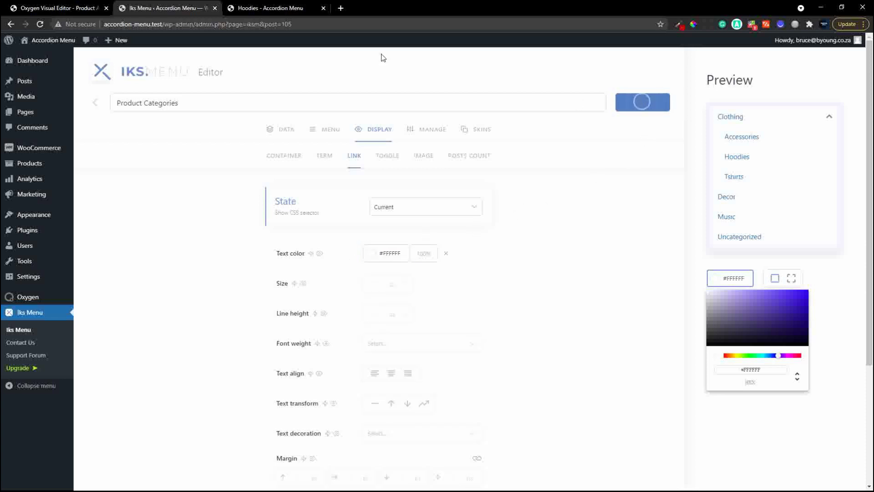
Reload the shop's Hoodies category page, then expand and collapse Clothing in the sidebar menu to check the current item's styling.
{"action": "left_click", "coordinate": [273, 7]}
{"action": "left_click", "coordinate": [40, 23]}
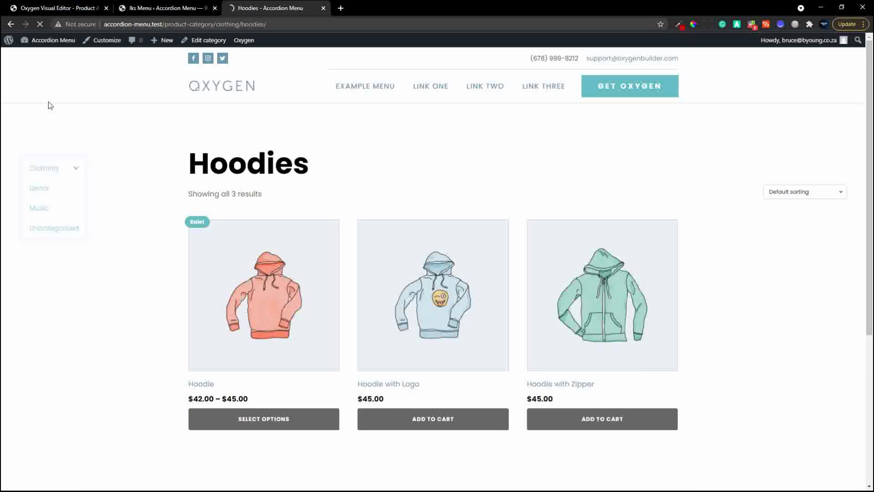
{"action": "left_click", "coordinate": [77, 172]}
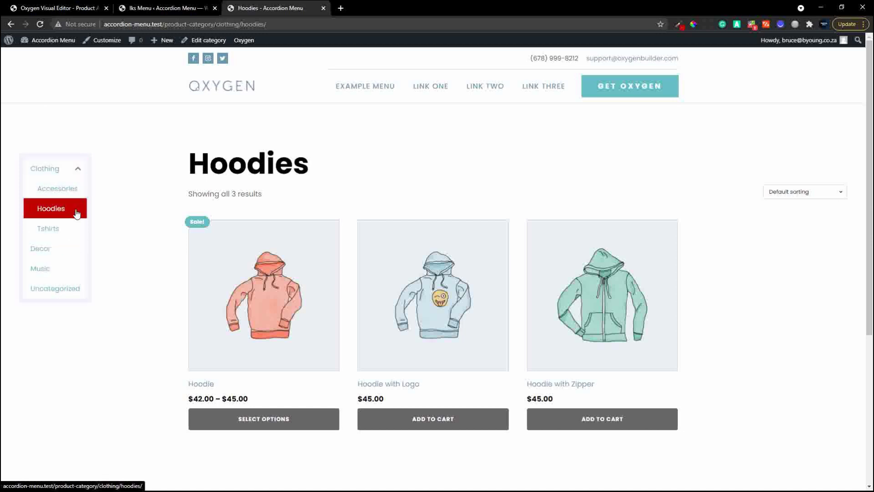
{"action": "left_click", "coordinate": [80, 170]}
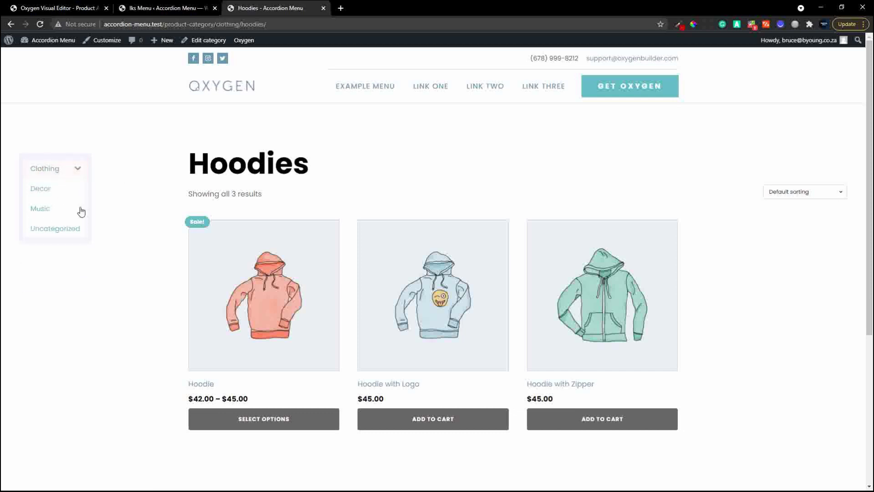
Return to the Iks Menu editor and browse the available toggle icons, choosing Chevron - 2 for the Main state.
{"action": "left_click", "coordinate": [173, 9]}
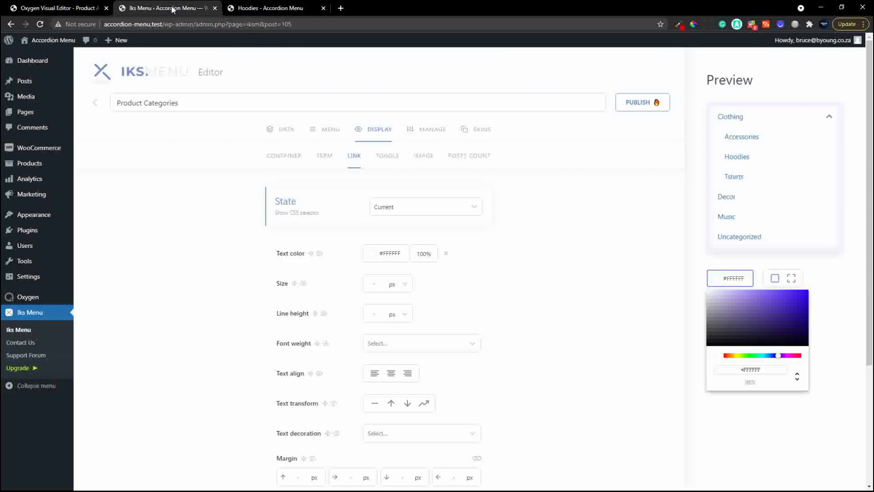
{"action": "left_click", "coordinate": [387, 159]}
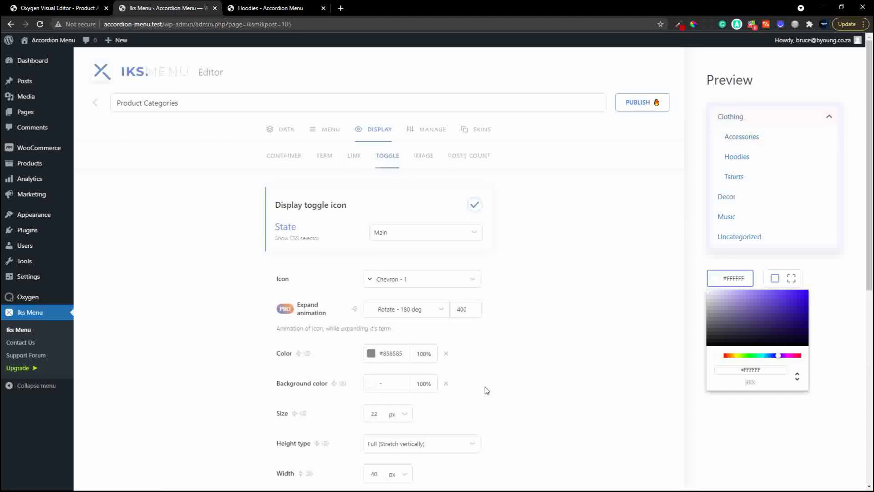
{"action": "scroll", "coordinate": [494, 277], "scroll_direction": "down", "scroll_amount": 2}
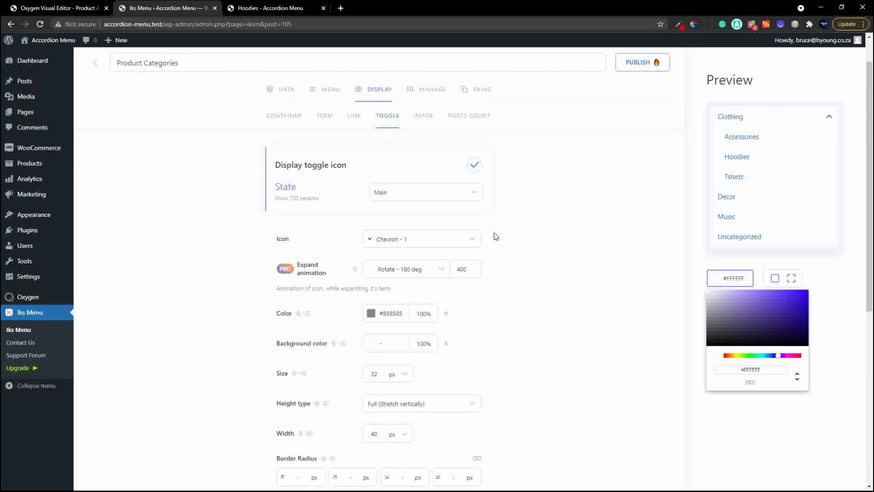
{"action": "left_click", "coordinate": [474, 205]}
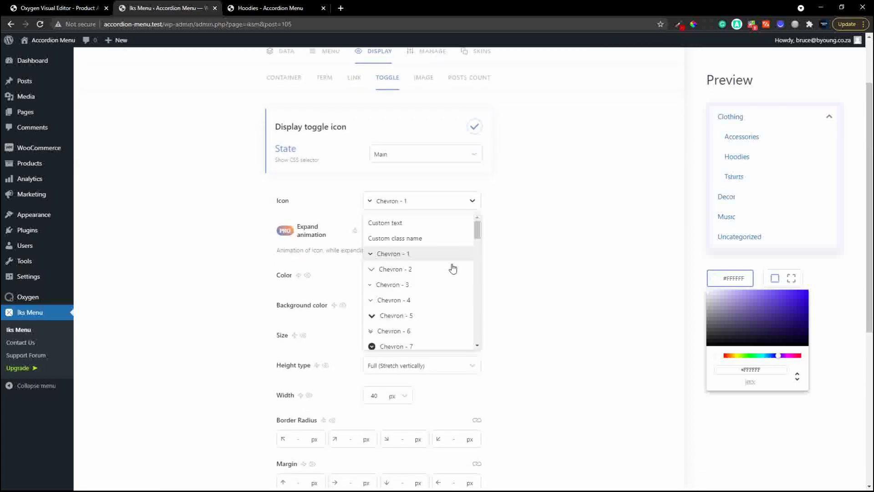
{"action": "scroll", "coordinate": [446, 275], "scroll_direction": "down", "scroll_amount": 2}
{"action": "scroll", "coordinate": [446, 276], "scroll_direction": "down", "scroll_amount": 3}
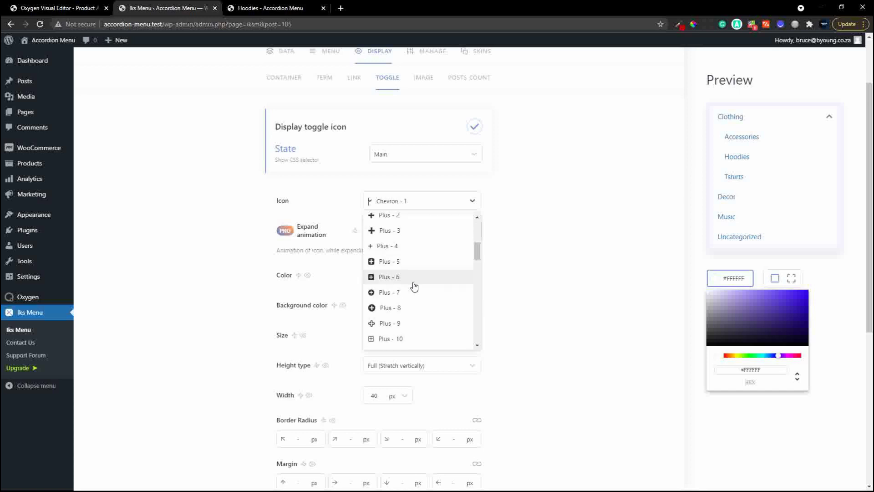
{"action": "scroll", "coordinate": [418, 322], "scroll_direction": "down", "scroll_amount": 3}
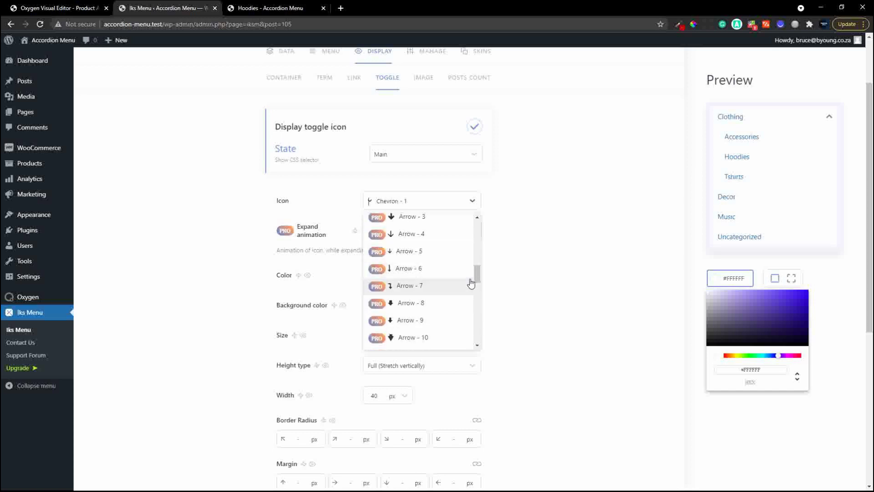
{"action": "left_click_drag", "start_coordinate": [477, 274], "coordinate": [476, 225]}
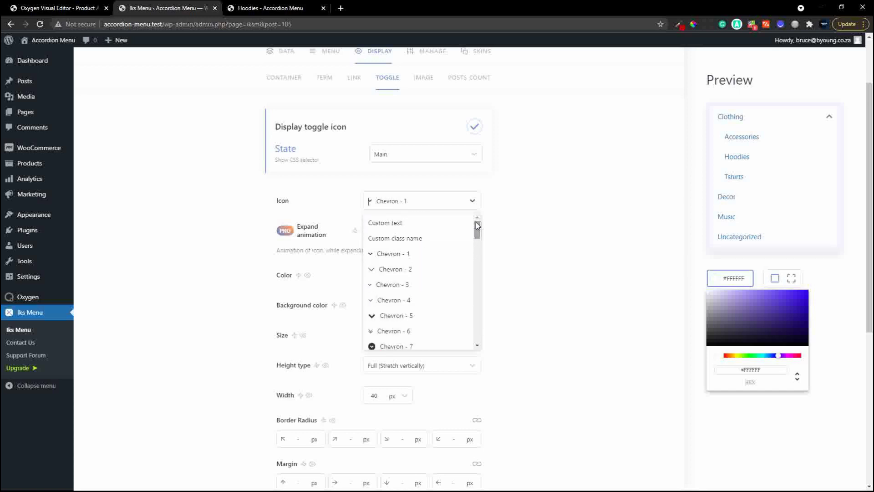
{"action": "left_click", "coordinate": [400, 269]}
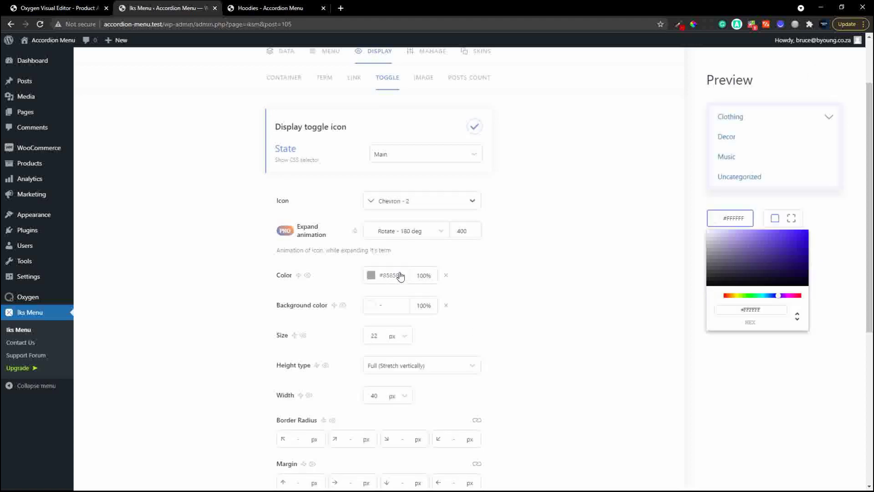
Set the toggle icon's color in the Main state to red, #D00000.
{"action": "left_click", "coordinate": [372, 276]}
{"action": "mouse_move", "coordinate": [415, 305]}
{"action": "left_mouse_down"}
{"action": "mouse_move", "coordinate": [467, 308]}
{"action": "mouse_move", "coordinate": [466, 298]}
{"action": "left_mouse_up"}
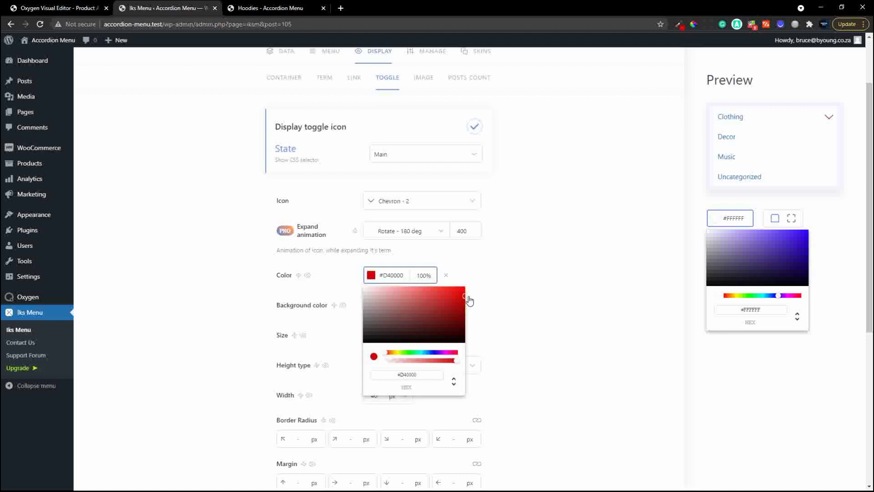
{"action": "left_click", "coordinate": [530, 294]}
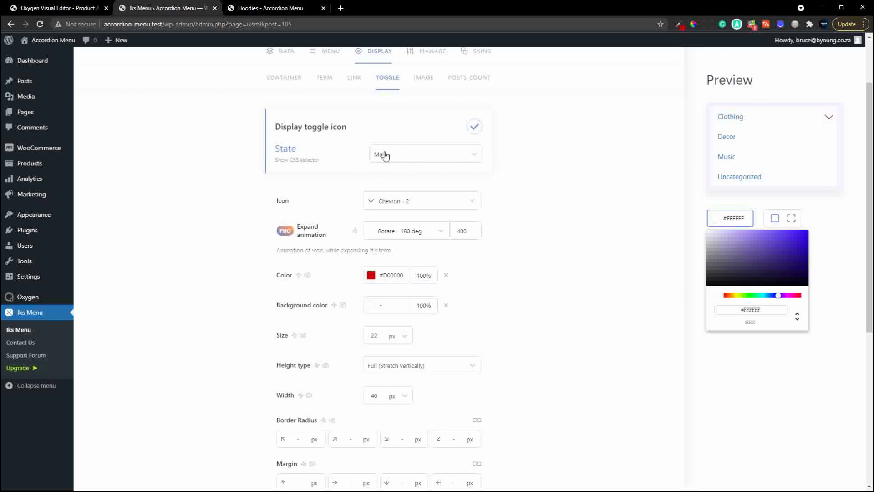
For the toggle icon's Hover state, set the color to yellow #FAFF3E and the width to 1 px.
{"action": "left_click", "coordinate": [475, 154]}
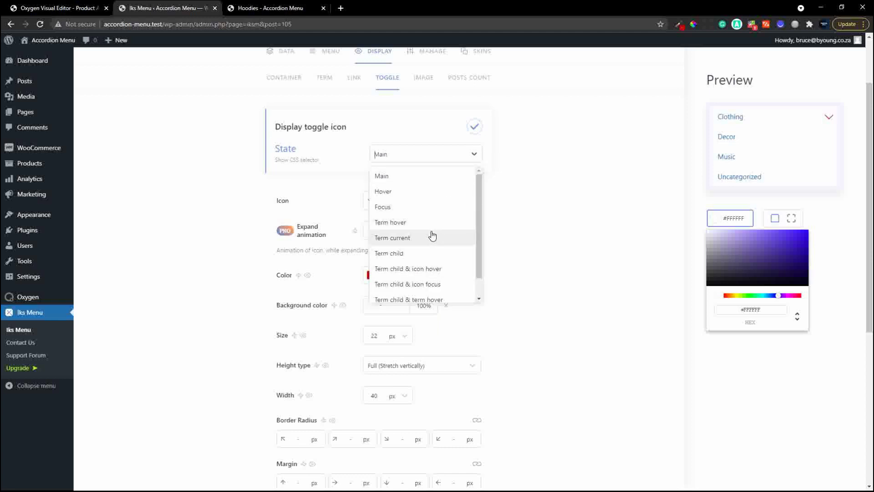
{"action": "left_click", "coordinate": [436, 193]}
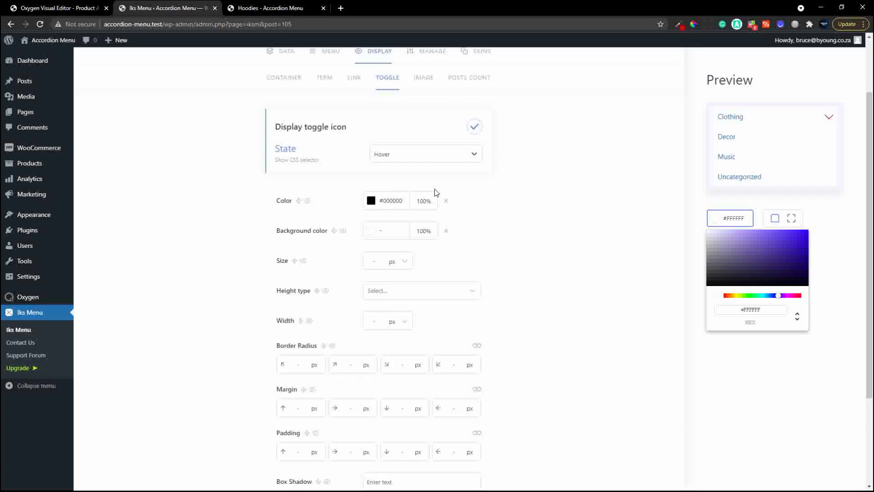
{"action": "left_click", "coordinate": [371, 201]}
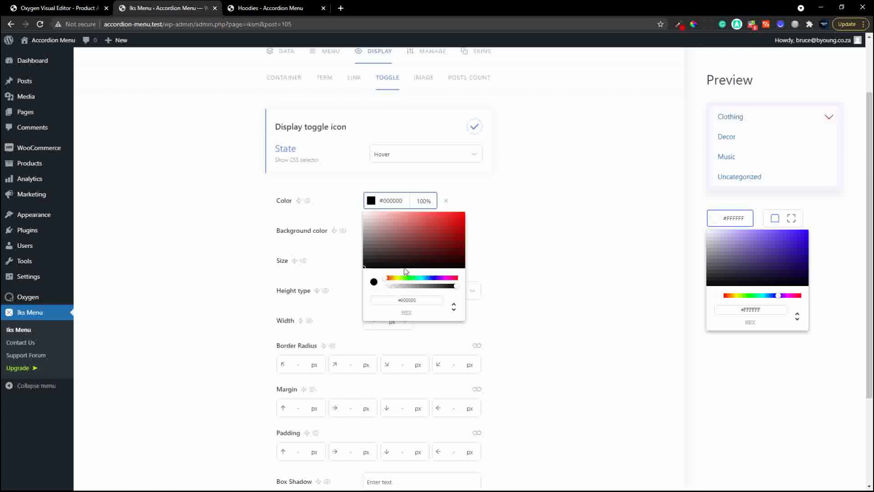
{"action": "left_click_drag", "start_coordinate": [386, 280], "coordinate": [398, 281]}
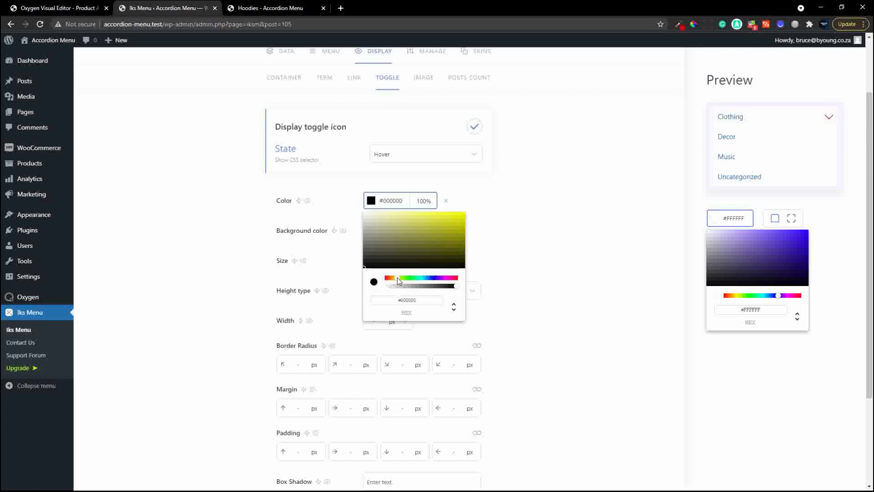
{"action": "left_click", "coordinate": [444, 229]}
{"action": "left_click", "coordinate": [438, 213]}
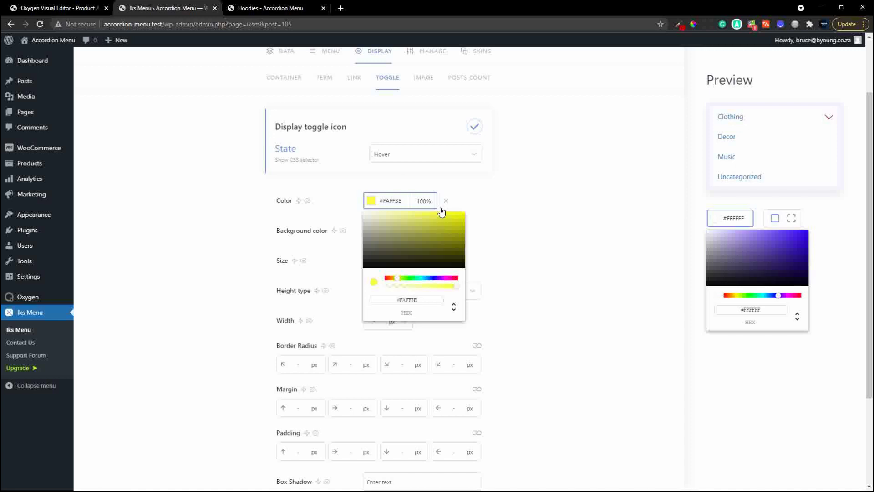
{"action": "left_click", "coordinate": [501, 188]}
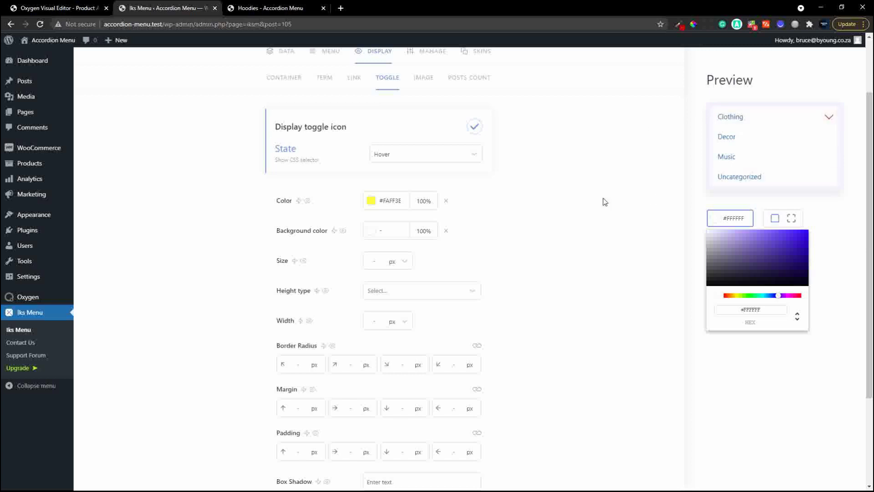
{"action": "scroll", "coordinate": [605, 201], "scroll_direction": "down", "scroll_amount": 1}
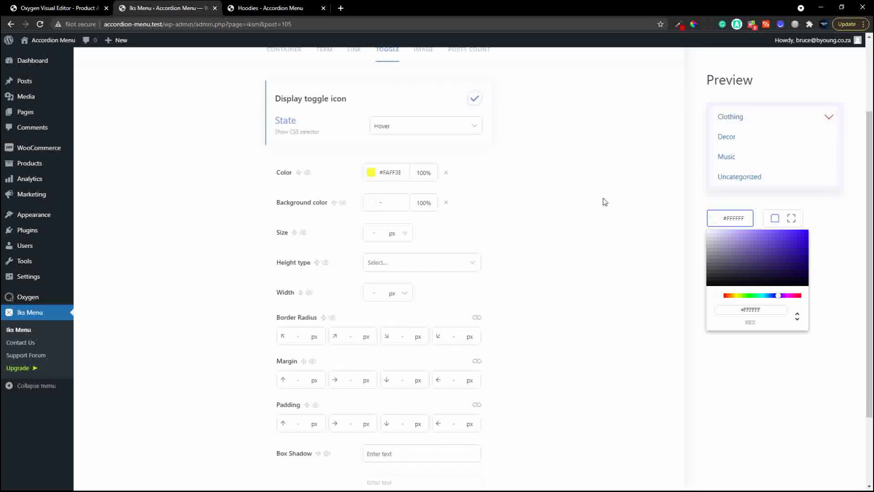
{"action": "left_click", "coordinate": [379, 292]}
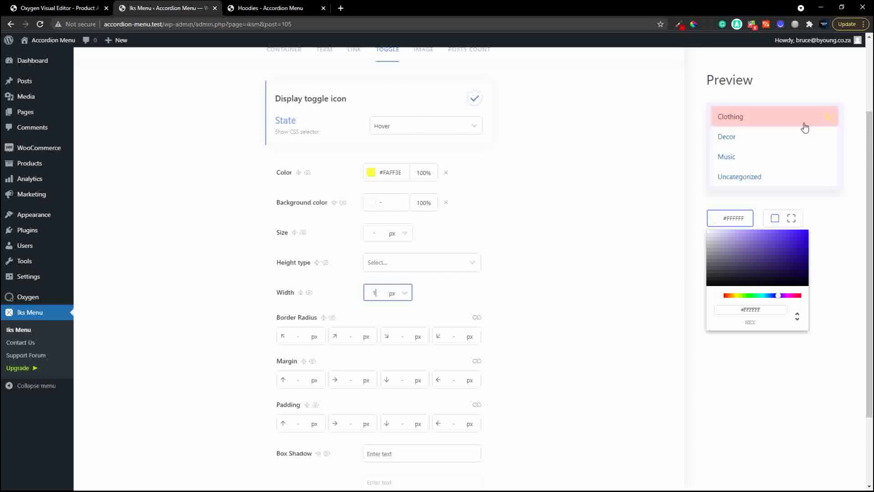
Set the toggle icon's width in the Main state to 50 px and tie its border radius values together.
{"action": "left_click", "coordinate": [417, 126]}
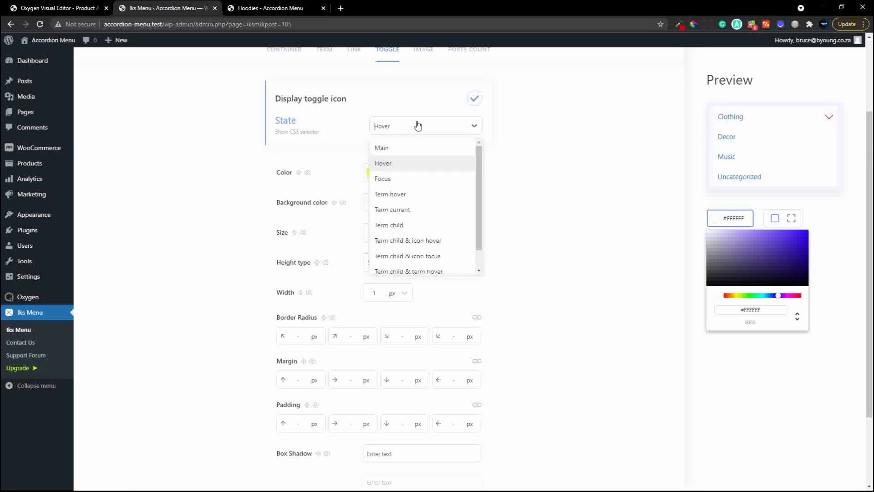
{"action": "left_click", "coordinate": [400, 156]}
{"action": "scroll", "coordinate": [400, 349], "scroll_direction": "down", "scroll_amount": 2}
{"action": "scroll", "coordinate": [400, 348], "scroll_direction": "down", "scroll_amount": 1}
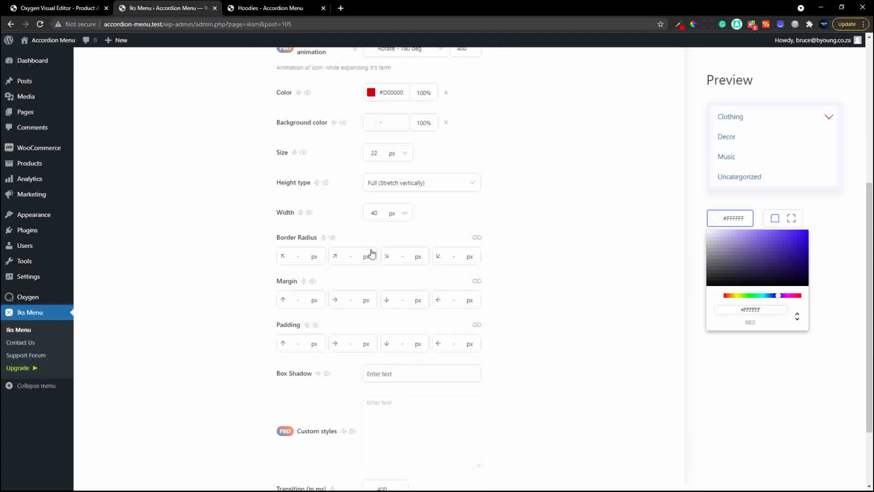
{"action": "double_click", "coordinate": [381, 215]}
{"action": "type", "text": "50"}
{"action": "left_click", "coordinate": [297, 255]}
{"action": "left_click", "coordinate": [349, 255]}
{"action": "left_click", "coordinate": [478, 237]}
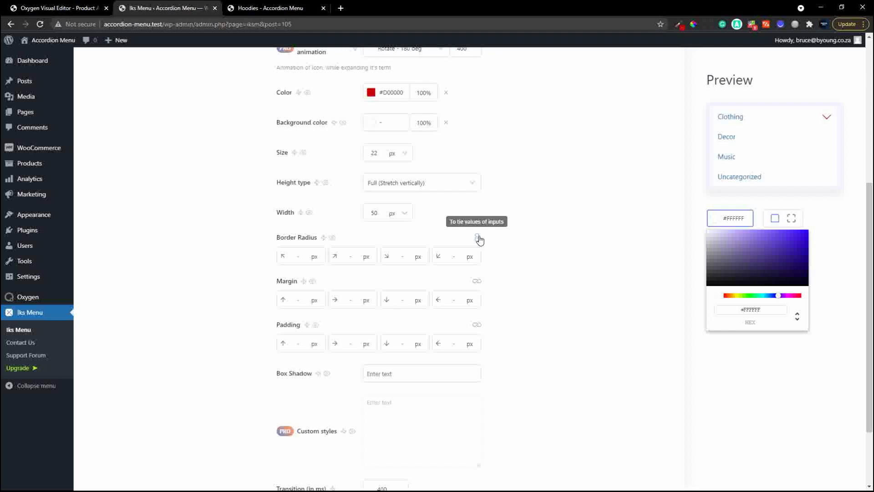
Clear the toggle icon's width value in the Main state.
{"action": "scroll", "coordinate": [480, 240], "scroll_direction": "up", "scroll_amount": 2}
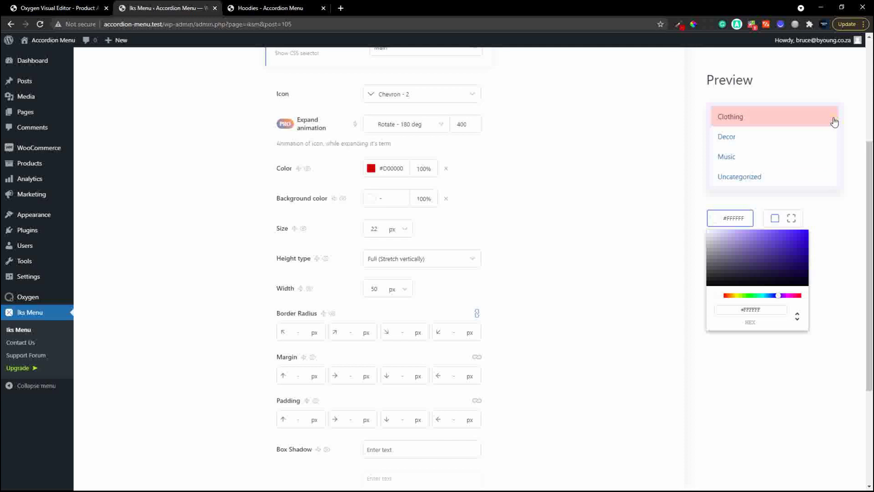
{"action": "double_click", "coordinate": [379, 291]}
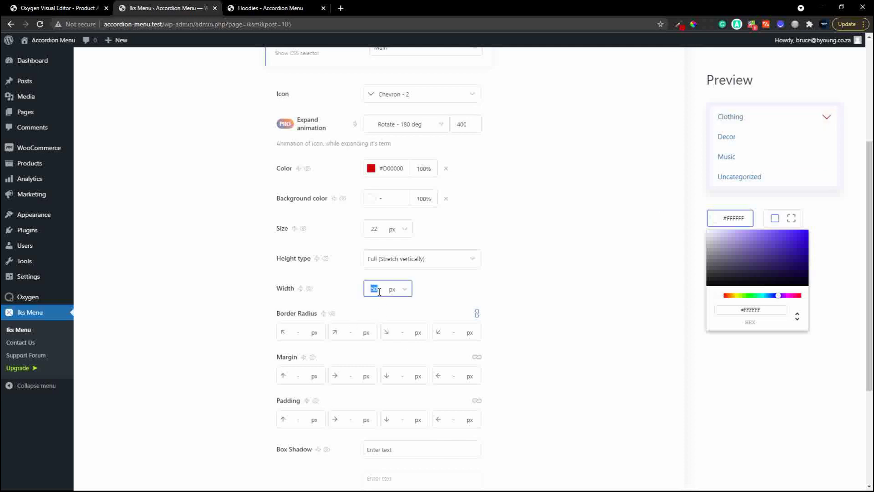
{"action": "key", "text": "BackSpace"}
{"action": "left_click", "coordinate": [215, 350]}
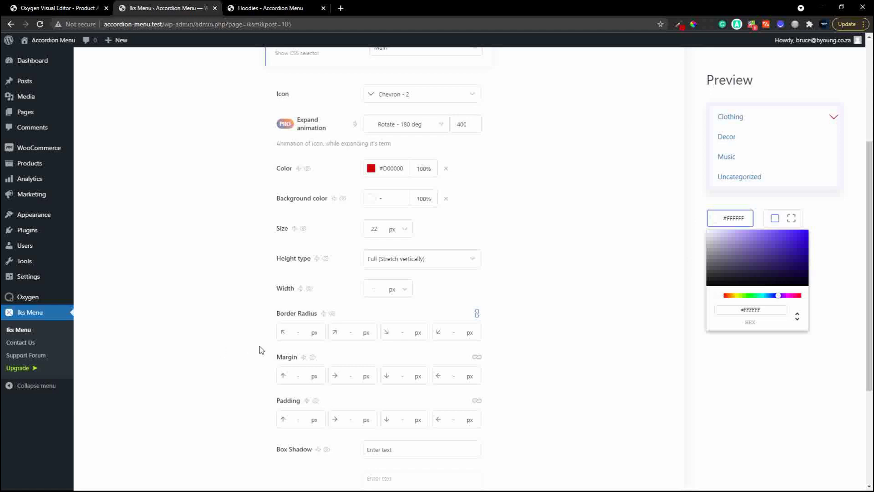
Turn on image display for the menu items and look through the Main state's image settings.
{"action": "scroll", "coordinate": [468, 258], "scroll_direction": "up", "scroll_amount": 4}
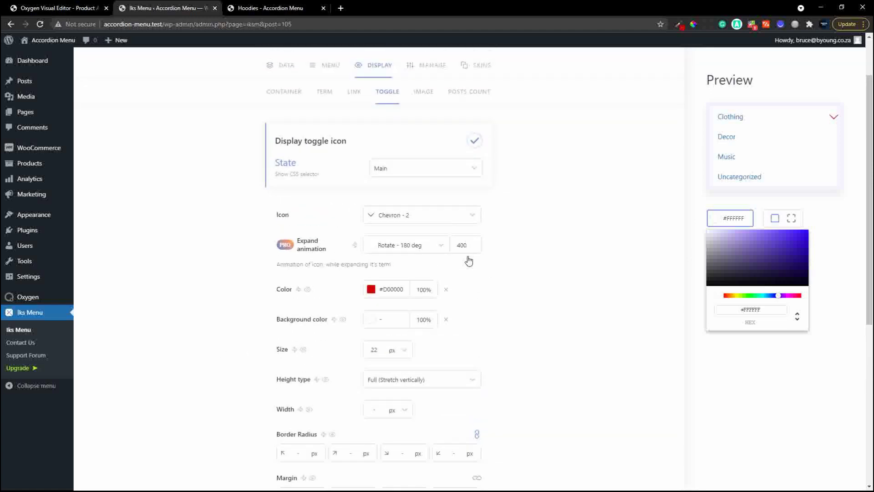
{"action": "left_click", "coordinate": [427, 154]}
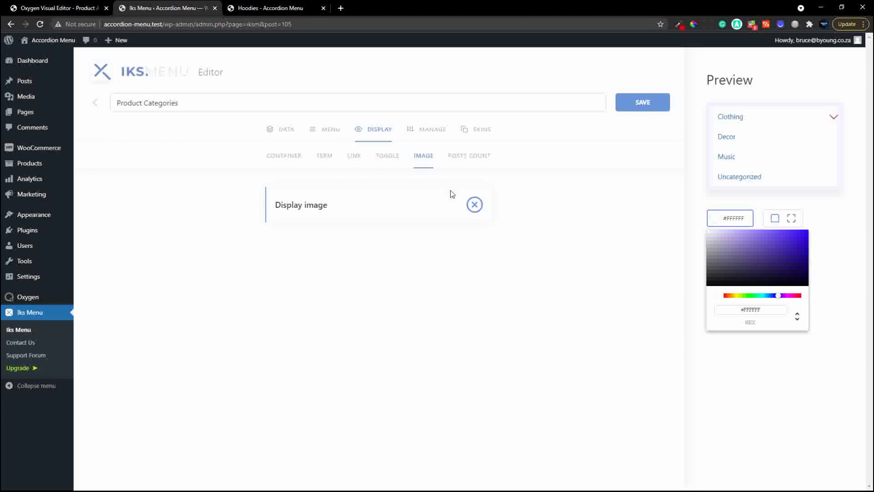
{"action": "left_click", "coordinate": [475, 205]}
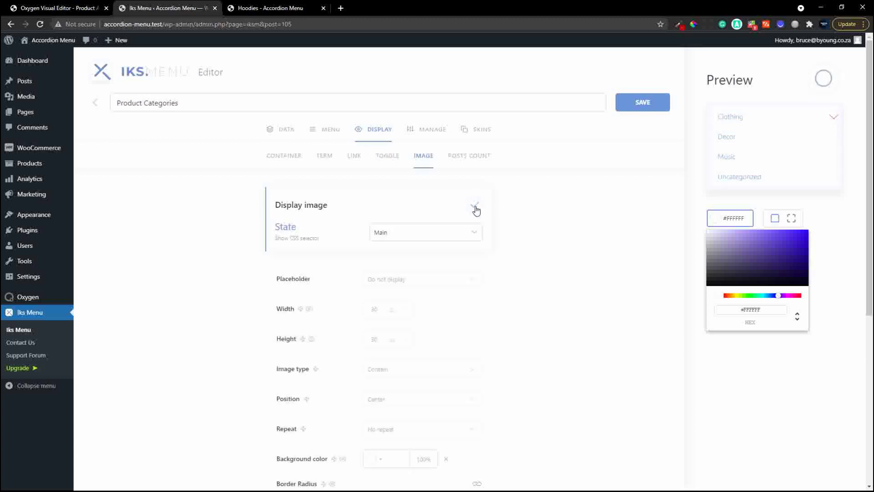
{"action": "scroll", "coordinate": [518, 263], "scroll_direction": "down", "scroll_amount": 2}
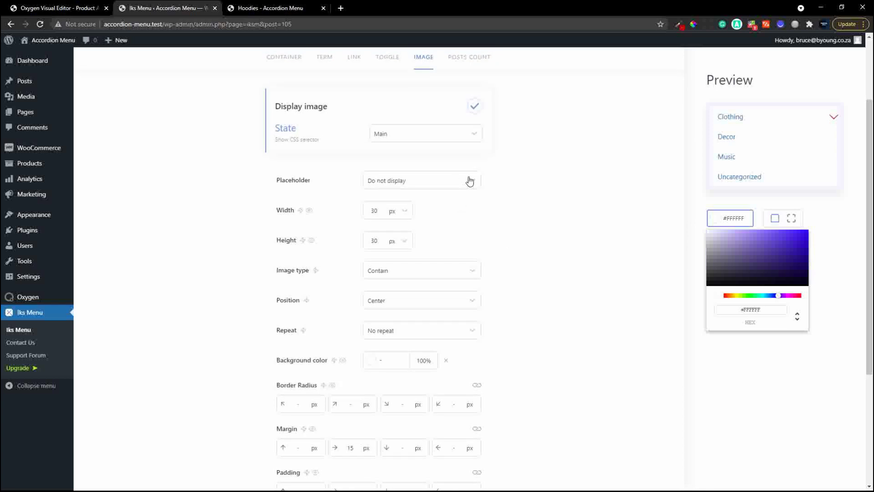
{"action": "scroll", "coordinate": [535, 183], "scroll_direction": "up", "scroll_amount": 1}
{"action": "scroll", "coordinate": [535, 186], "scroll_direction": "up", "scroll_amount": 1}
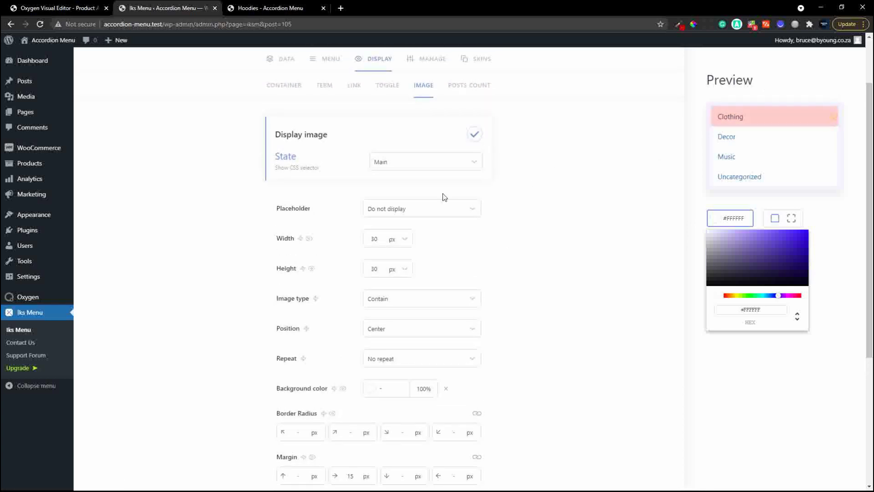
Try the default placeholder for the menu item images, and set the placeholder back to Do not display.
{"action": "left_click", "coordinate": [463, 216]}
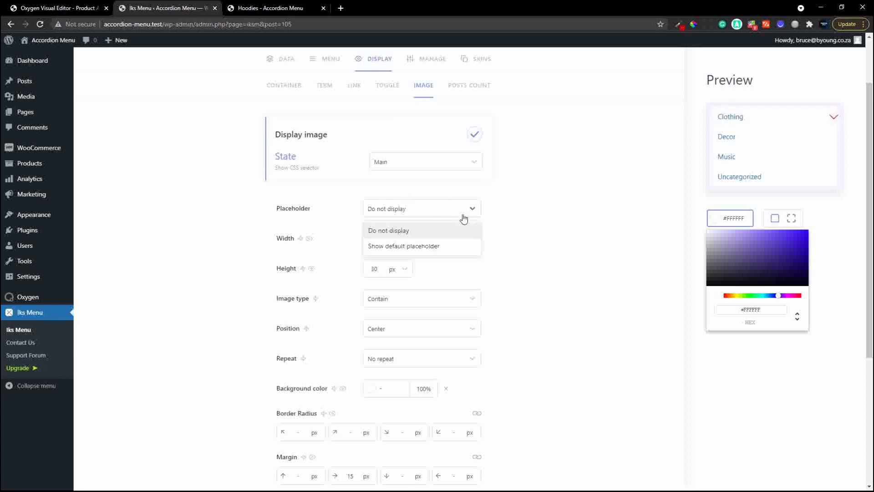
{"action": "left_click", "coordinate": [439, 246]}
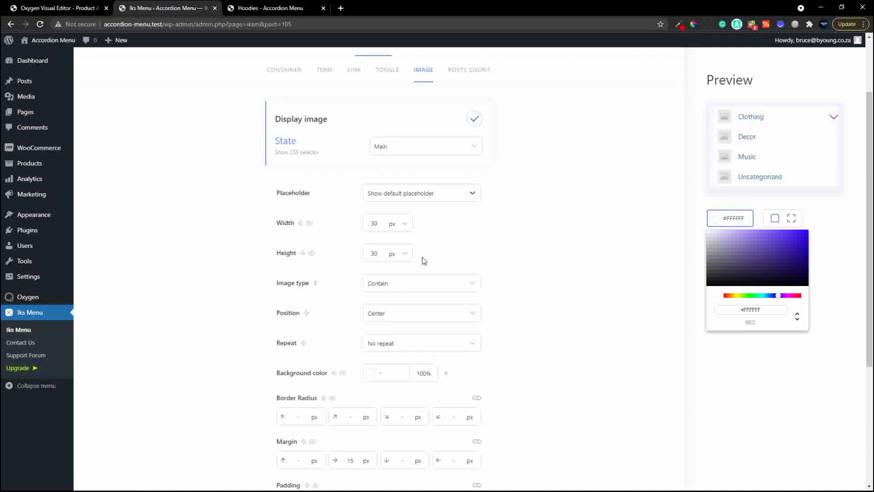
{"action": "scroll", "coordinate": [424, 260], "scroll_direction": "down", "scroll_amount": 5}
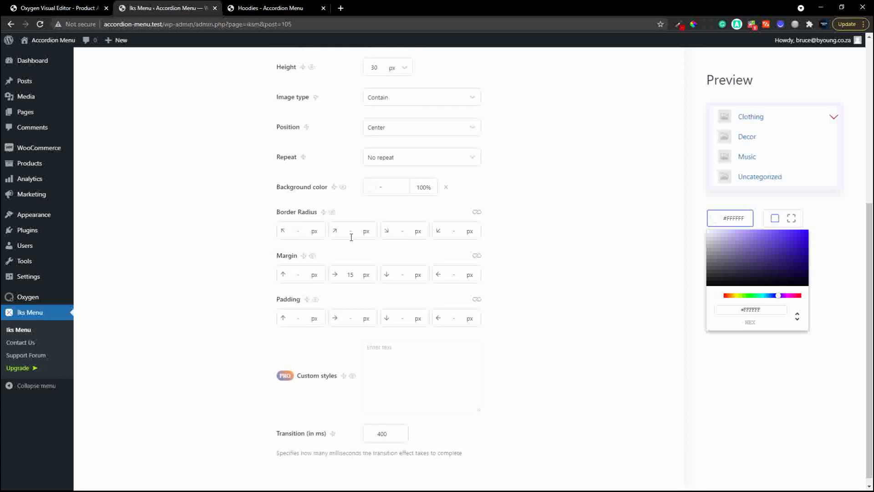
{"action": "scroll", "coordinate": [307, 337], "scroll_direction": "down", "scroll_amount": 1}
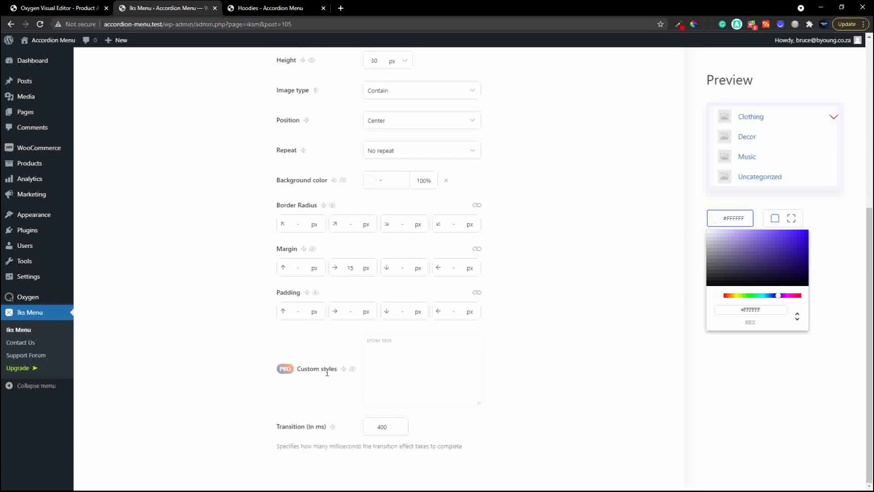
{"action": "scroll", "coordinate": [194, 306], "scroll_direction": "up", "scroll_amount": 3}
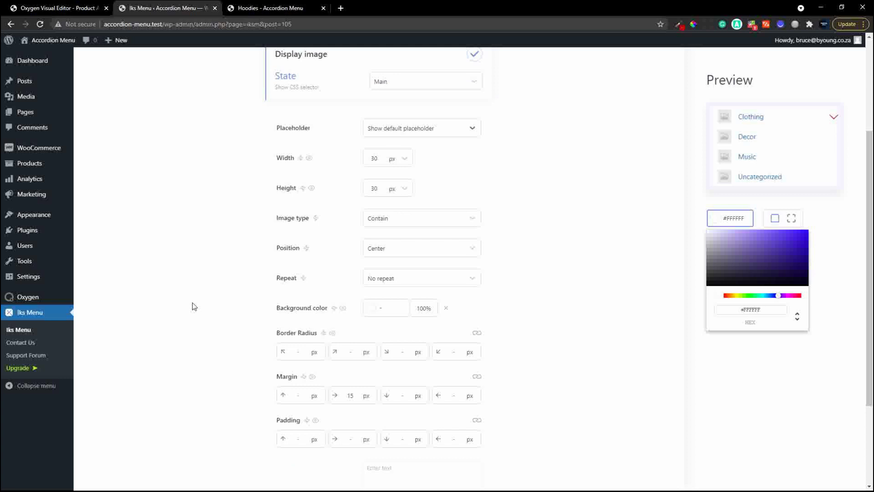
{"action": "scroll", "coordinate": [194, 306], "scroll_direction": "up", "scroll_amount": 3}
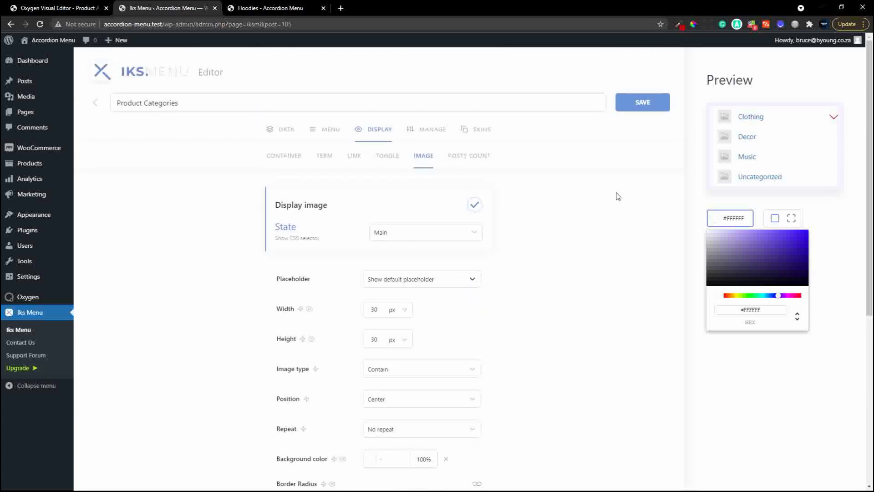
{"action": "left_click", "coordinate": [449, 291]}
{"action": "left_click", "coordinate": [416, 302]}
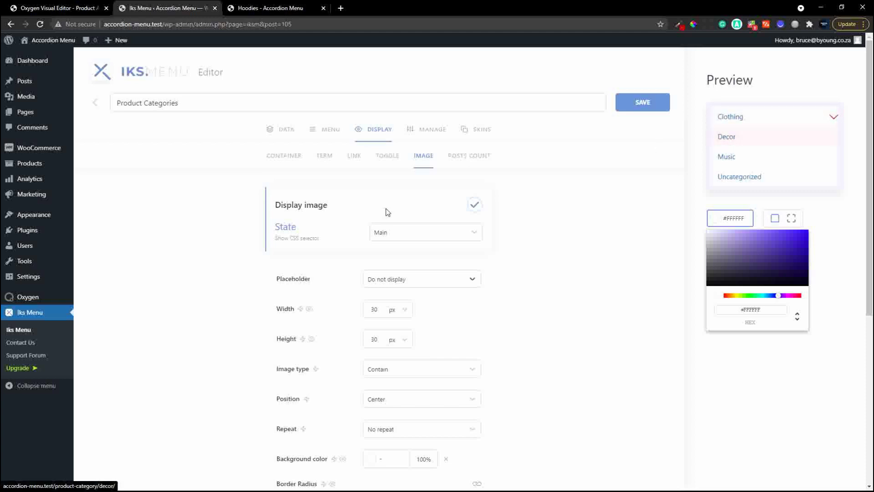
Check the posts count settings, and set the toggle icon's size in the Main state to 40 px.
{"action": "left_click", "coordinate": [477, 160]}
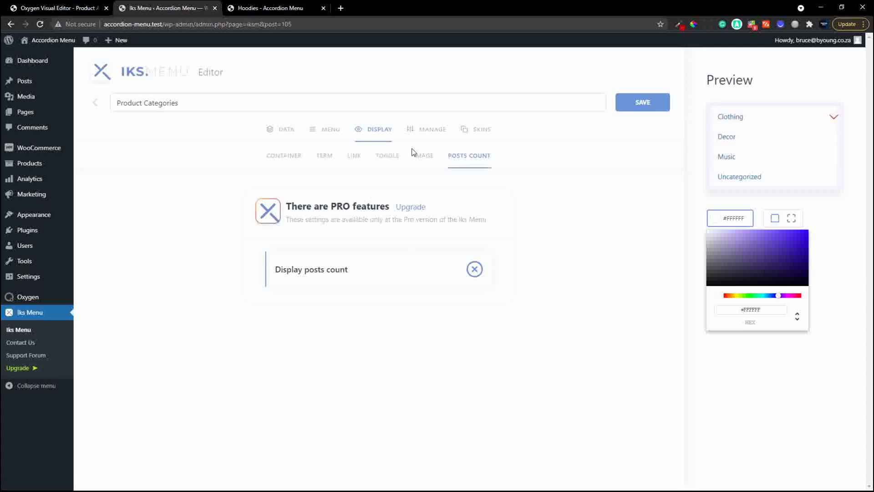
{"action": "left_click", "coordinate": [392, 160]}
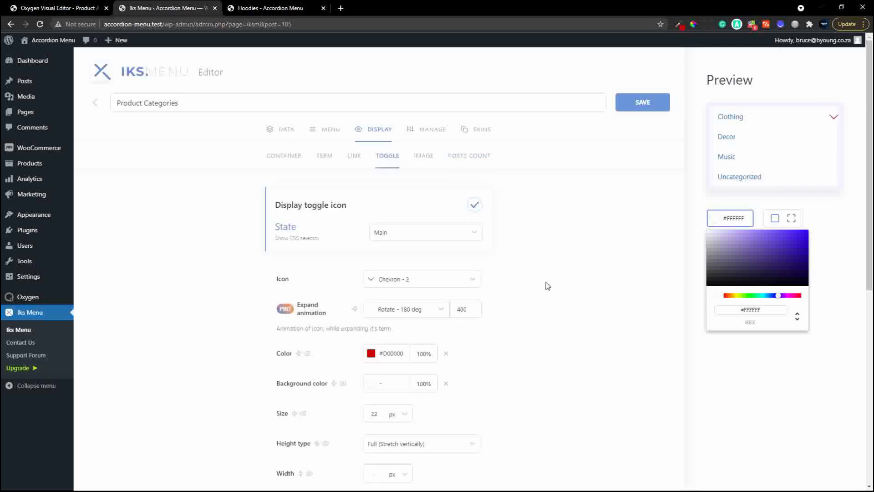
{"action": "scroll", "coordinate": [548, 286], "scroll_direction": "down", "scroll_amount": 5}
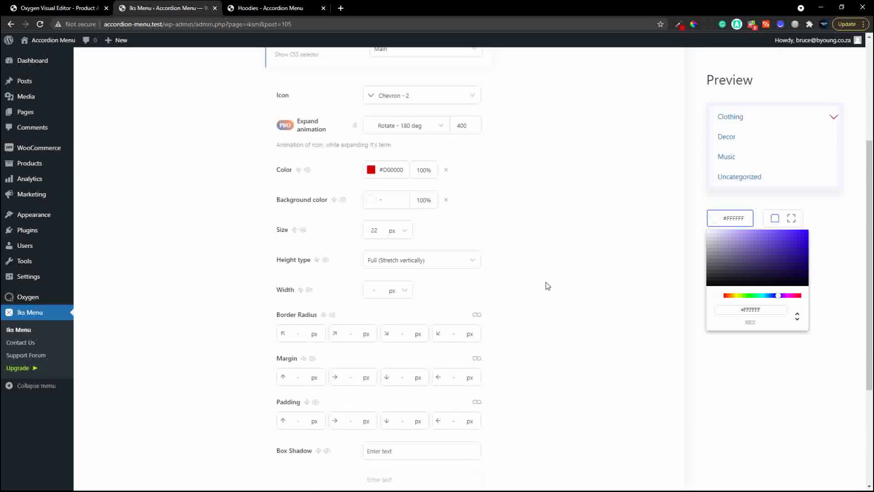
{"action": "scroll", "coordinate": [547, 286], "scroll_direction": "up", "scroll_amount": 4}
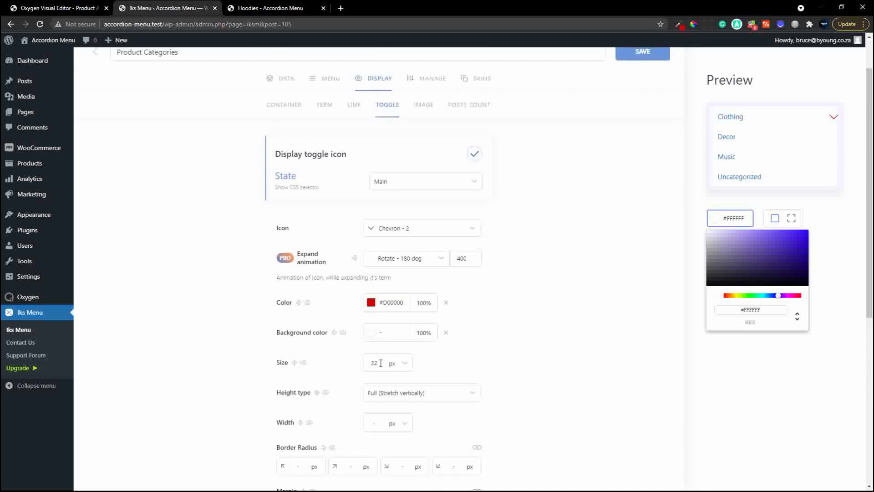
{"action": "double_click", "coordinate": [381, 363]}
{"action": "type", "text": "40"}
{"action": "left_click", "coordinate": [505, 350]}
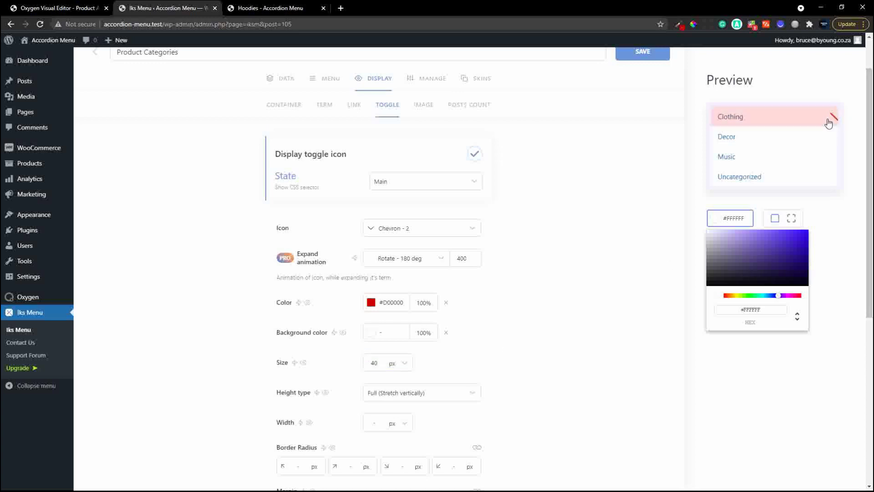
Clear the toggle icon's width in the Hover state and save the Product Categories menu.
{"action": "left_click", "coordinate": [442, 184]}
{"action": "left_click", "coordinate": [412, 220]}
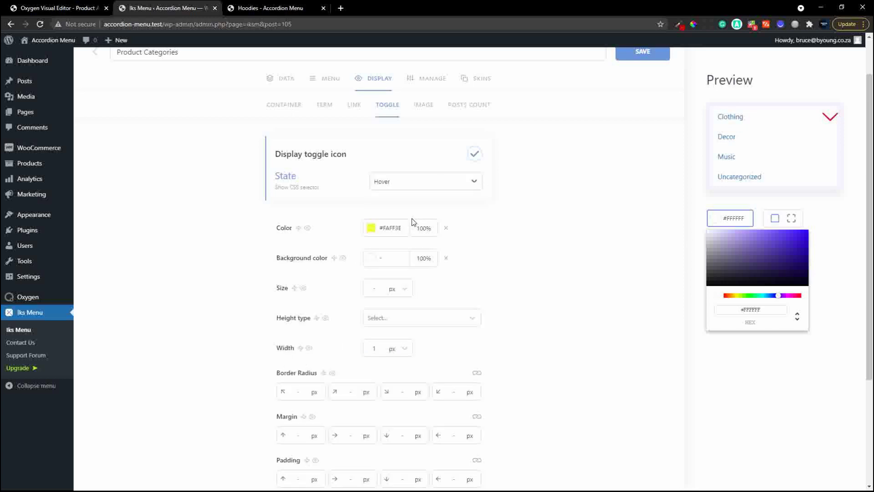
{"action": "double_click", "coordinate": [381, 347]}
{"action": "left_click", "coordinate": [559, 341]}
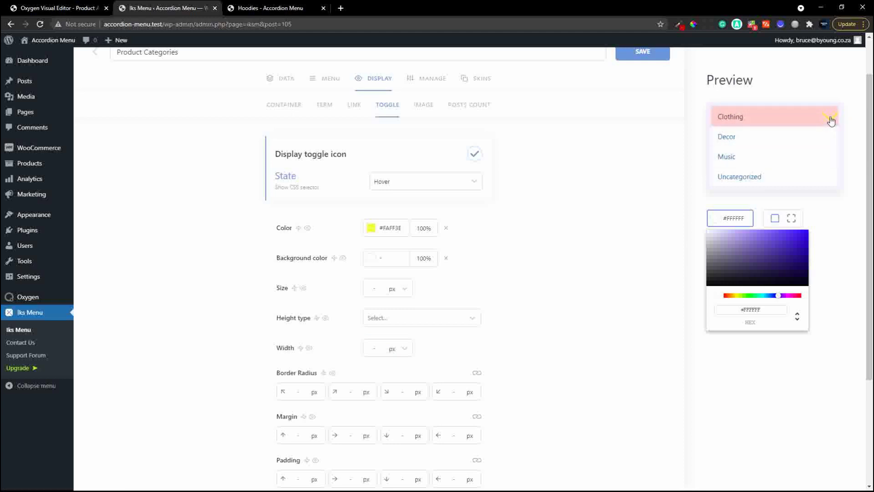
{"action": "left_click", "coordinate": [655, 57]}
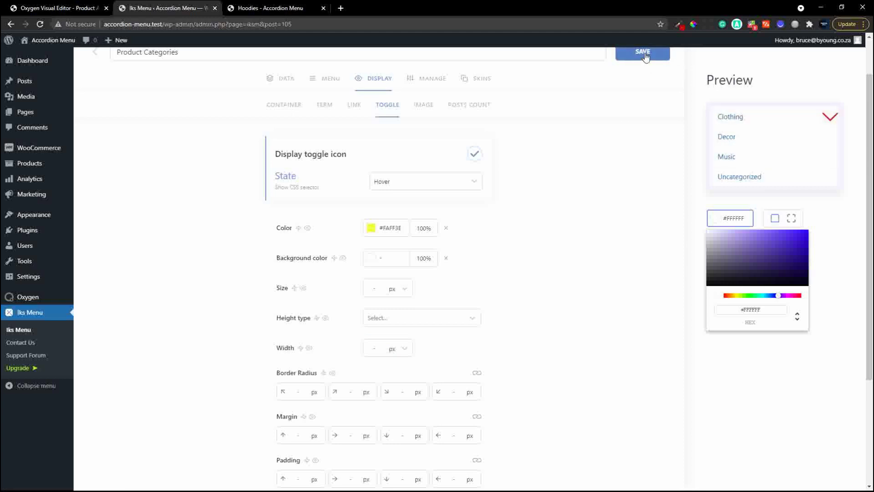
Reload the Hoodies category page on the shop and expand the Clothing item in the sidebar menu to check the toggle styling.
{"action": "left_click", "coordinate": [255, 8]}
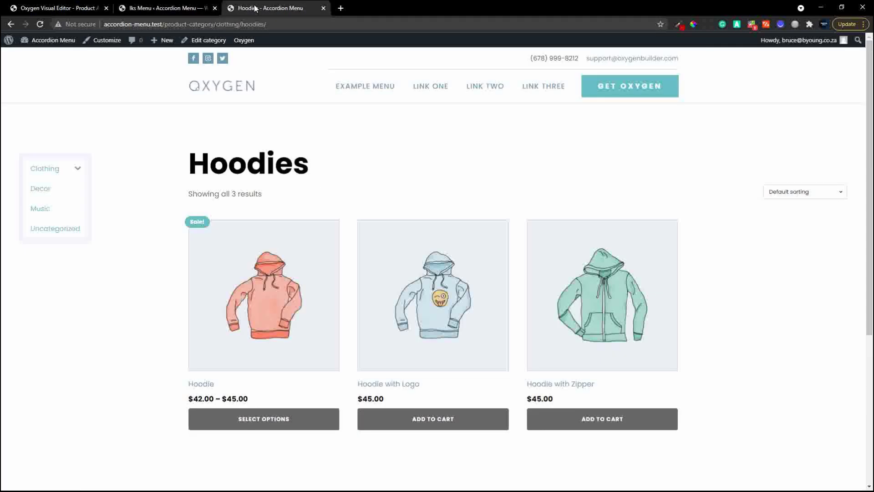
{"action": "left_click", "coordinate": [40, 24]}
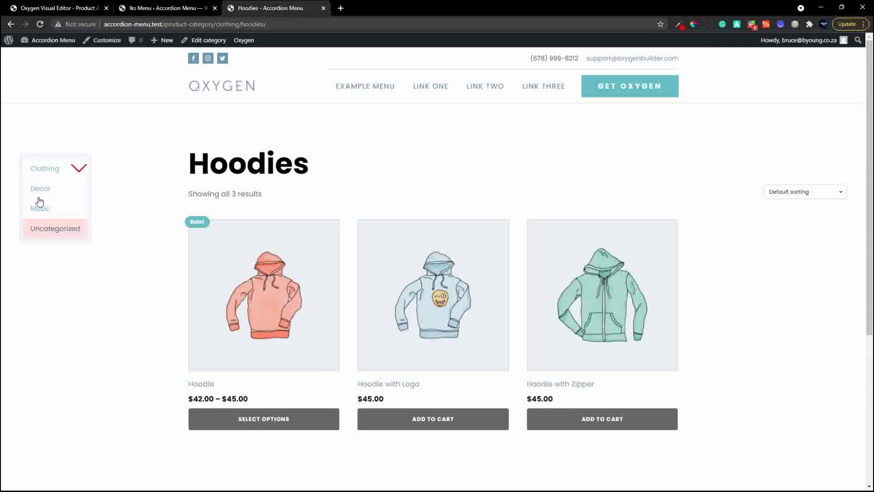
{"action": "left_click", "coordinate": [82, 173]}
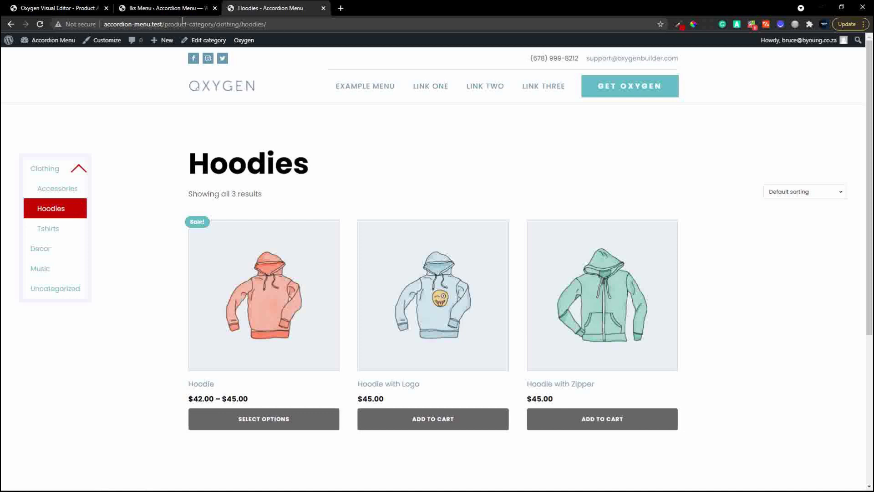
Return to the menu editor and set the term's bottom margin in the Main state to 15 px.
{"action": "left_click", "coordinate": [158, 11]}
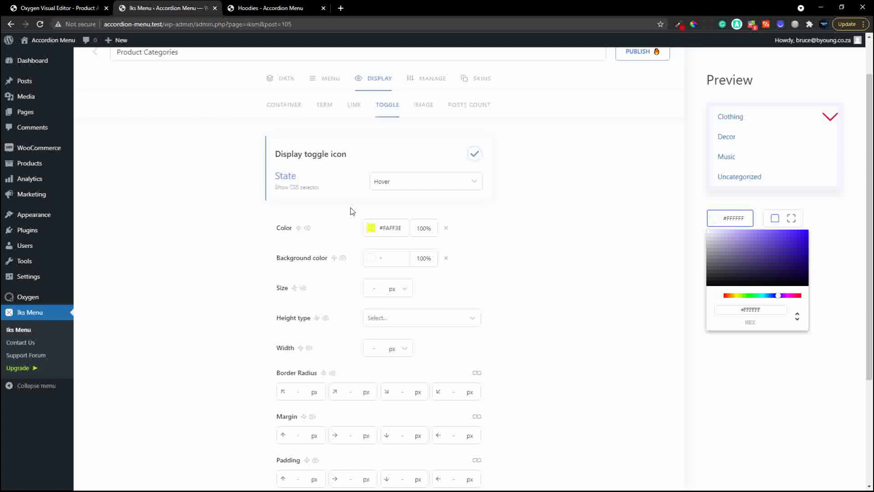
{"action": "scroll", "coordinate": [350, 211], "scroll_direction": "up", "scroll_amount": 2}
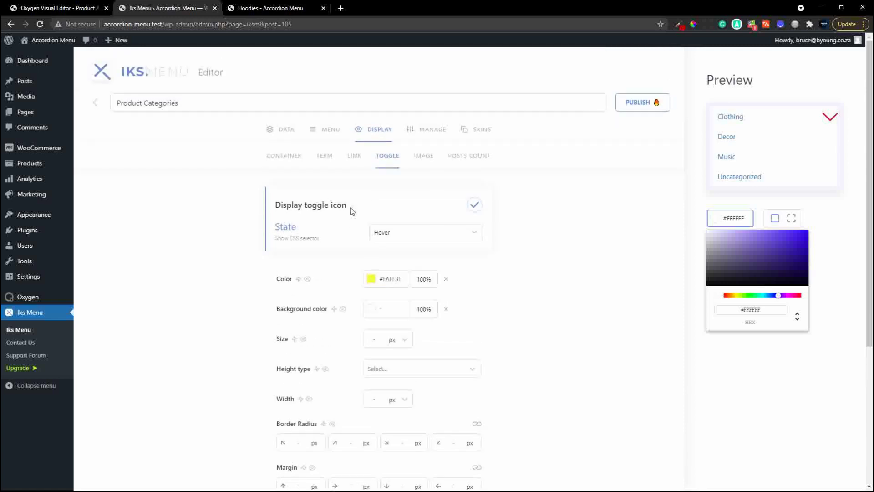
{"action": "left_click", "coordinate": [324, 156]}
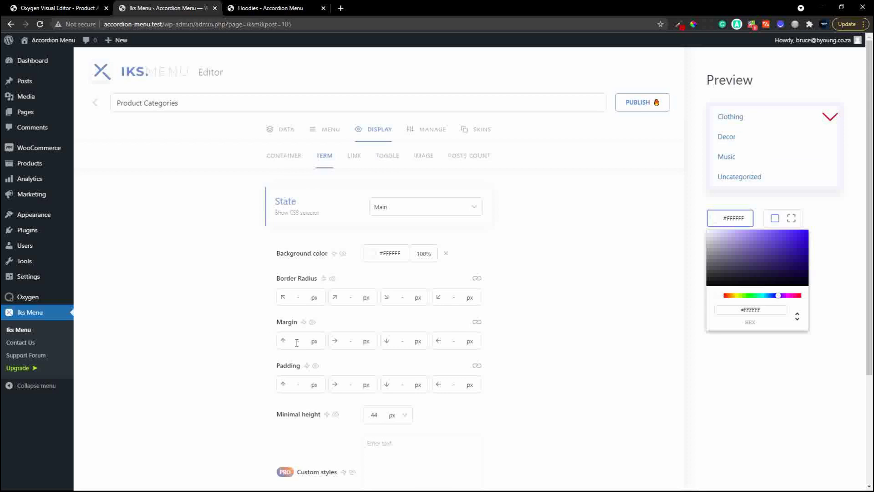
{"action": "left_click", "coordinate": [402, 340]}
{"action": "left_click", "coordinate": [533, 348]}
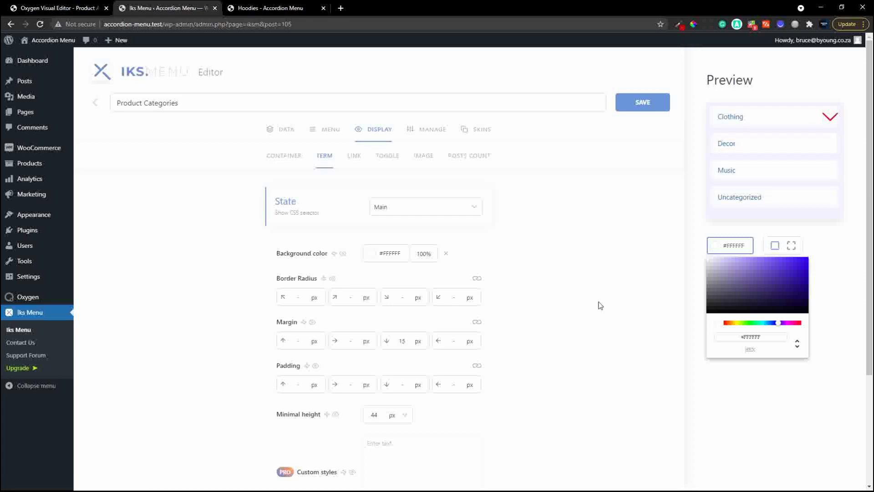
Set the term's Main state border radius to 5 px on all four linked corners and save the menu.
{"action": "left_click", "coordinate": [298, 300]}
{"action": "type", "text": "5"}
{"action": "left_click", "coordinate": [477, 278]}
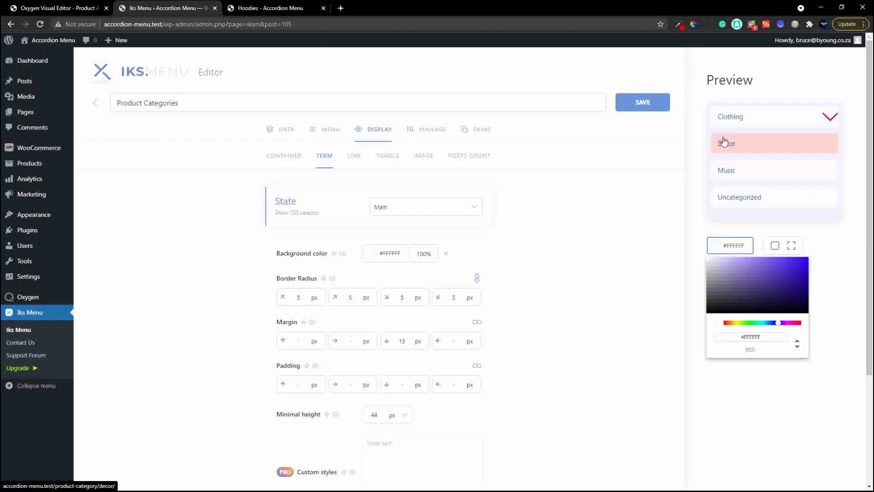
{"action": "left_click", "coordinate": [638, 102]}
Reload the Hoodies category page, then expand and collapse Clothing to check the spacing and rounded corners of the menu items.
{"action": "left_click", "coordinate": [271, 8]}
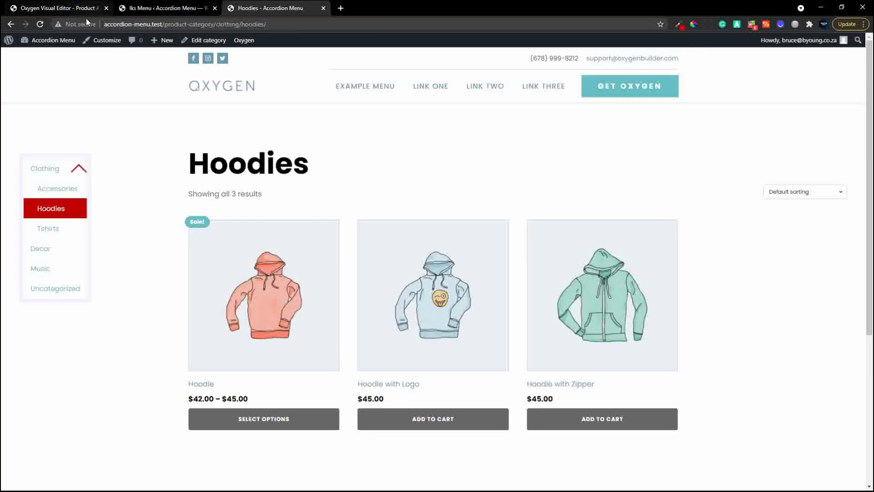
{"action": "left_click", "coordinate": [40, 24]}
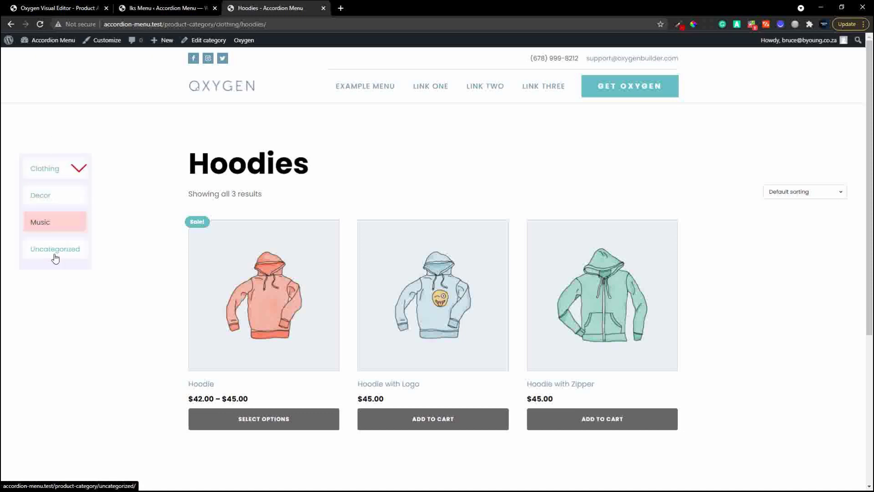
{"action": "left_click", "coordinate": [79, 171]}
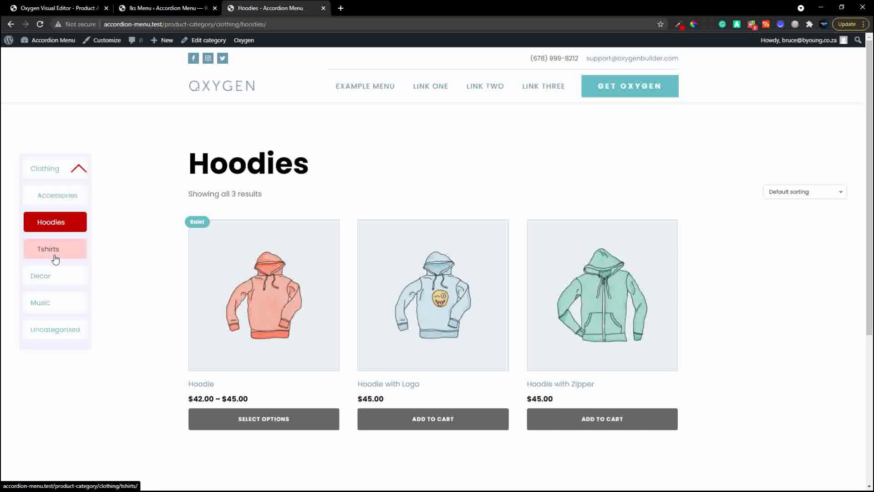
{"action": "left_click", "coordinate": [80, 171]}
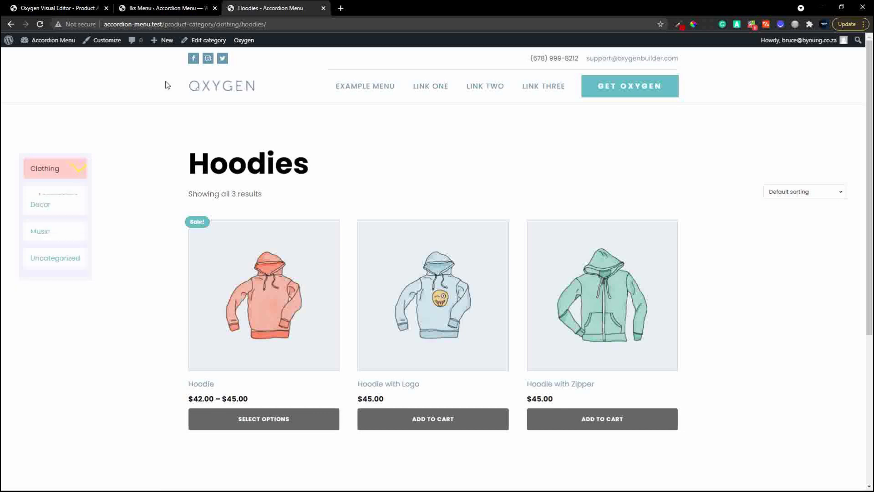
{"action": "left_click", "coordinate": [167, 7]}
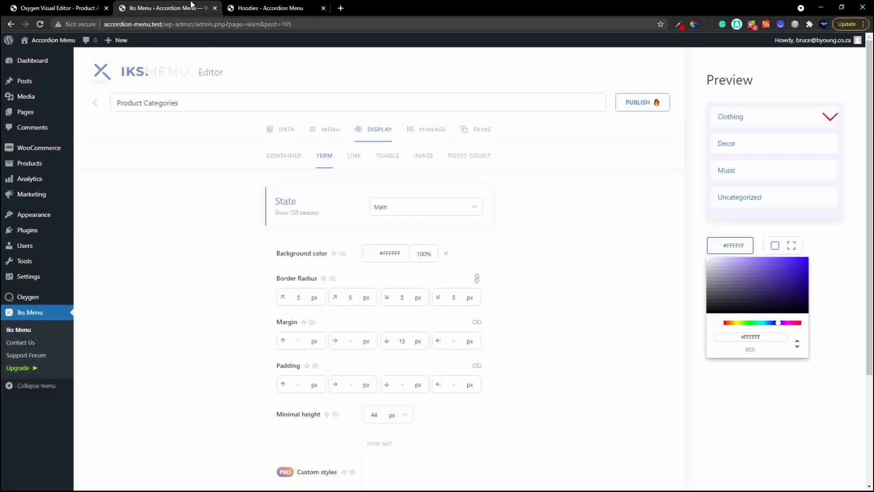
{"action": "left_click", "coordinate": [251, 7]}
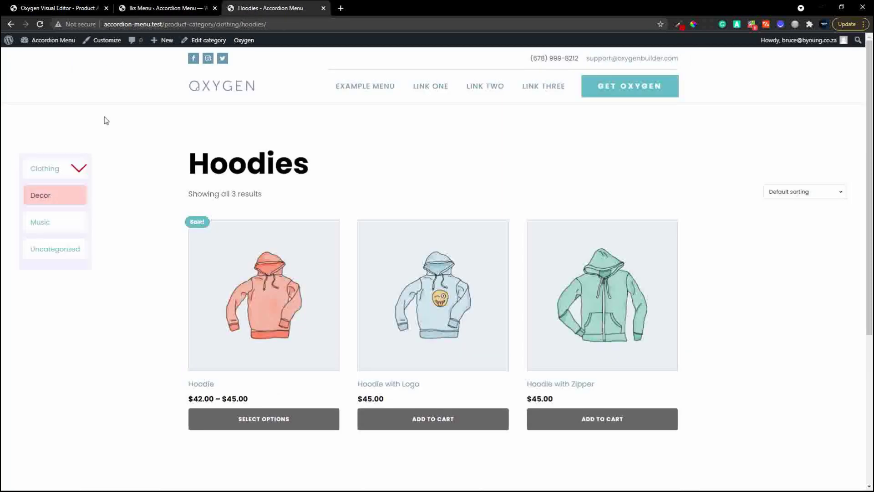
Expand Clothing in the editor preview and set the term's Child state border radius to 0 px on all four linked corners.
{"action": "left_click", "coordinate": [153, 7]}
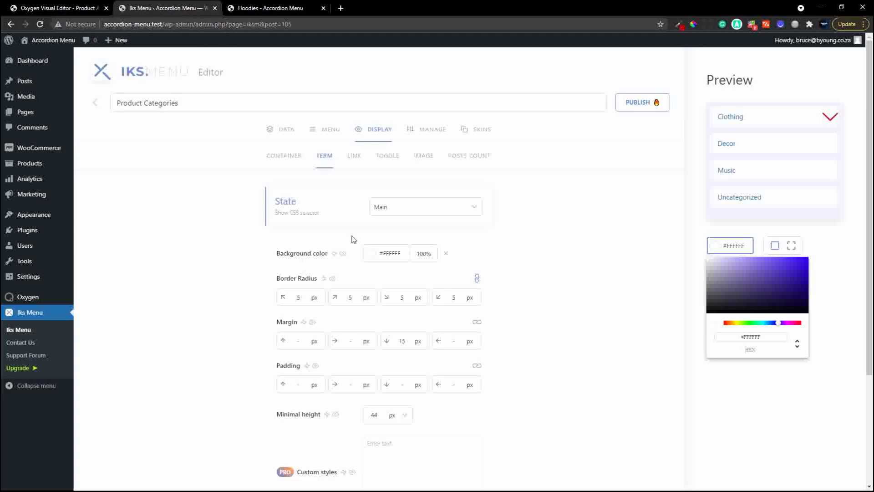
{"action": "left_click", "coordinate": [826, 117]}
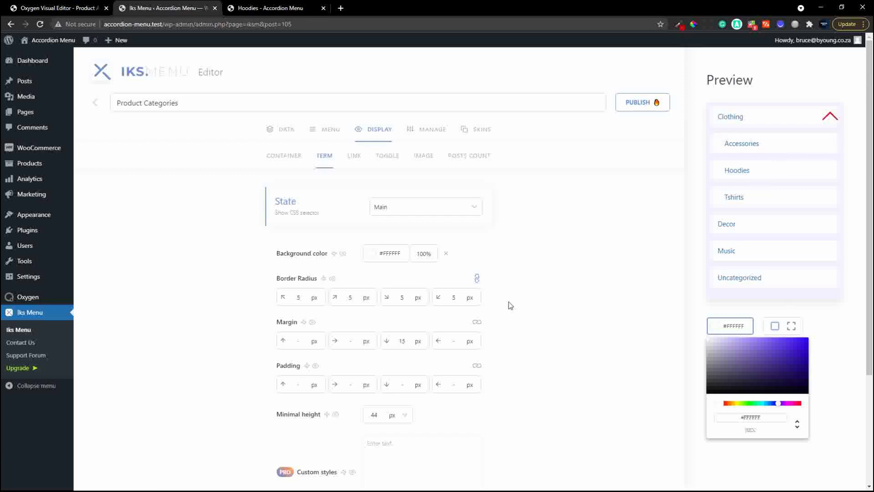
{"action": "scroll", "coordinate": [510, 302], "scroll_direction": "down", "scroll_amount": 3}
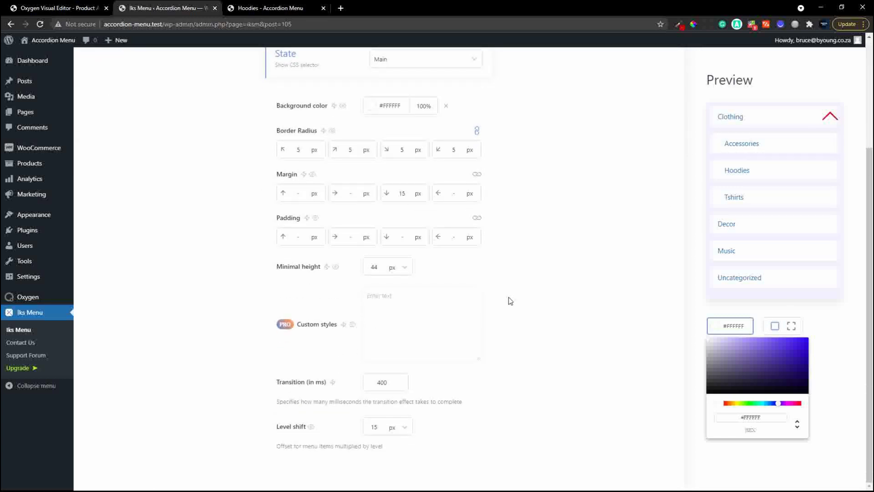
{"action": "scroll", "coordinate": [509, 297], "scroll_direction": "up", "scroll_amount": 3}
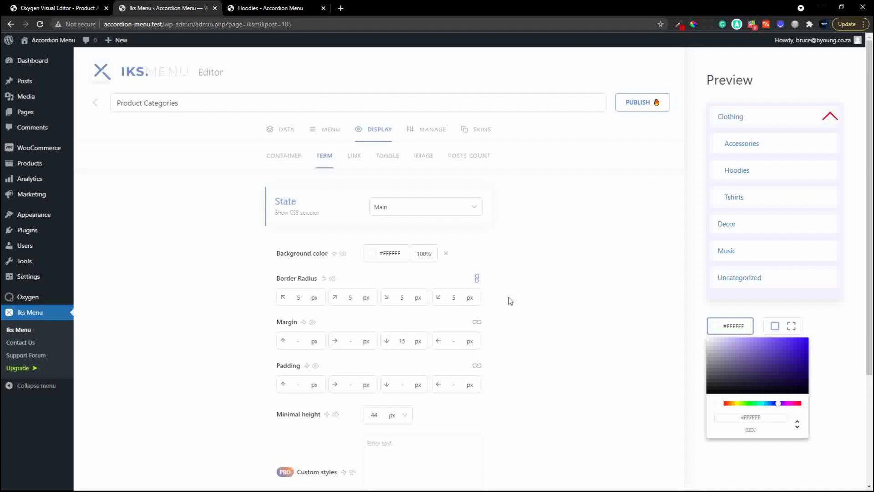
{"action": "left_click", "coordinate": [407, 214]}
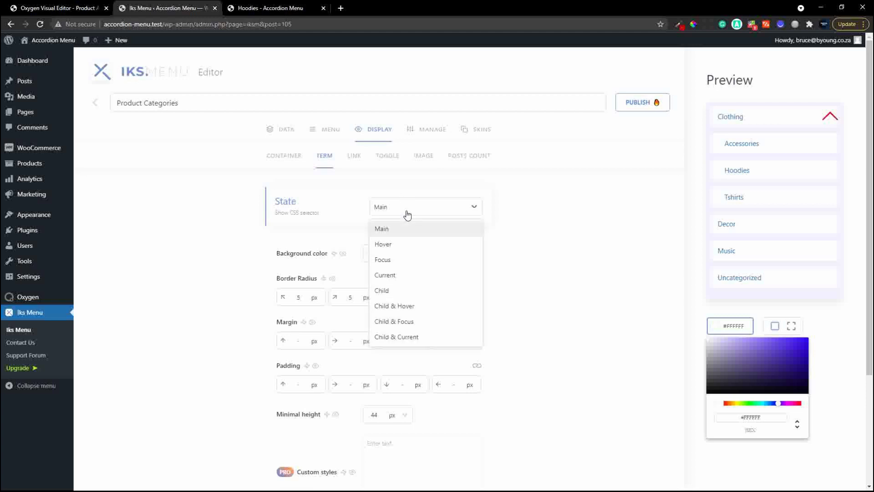
{"action": "left_click", "coordinate": [415, 296]}
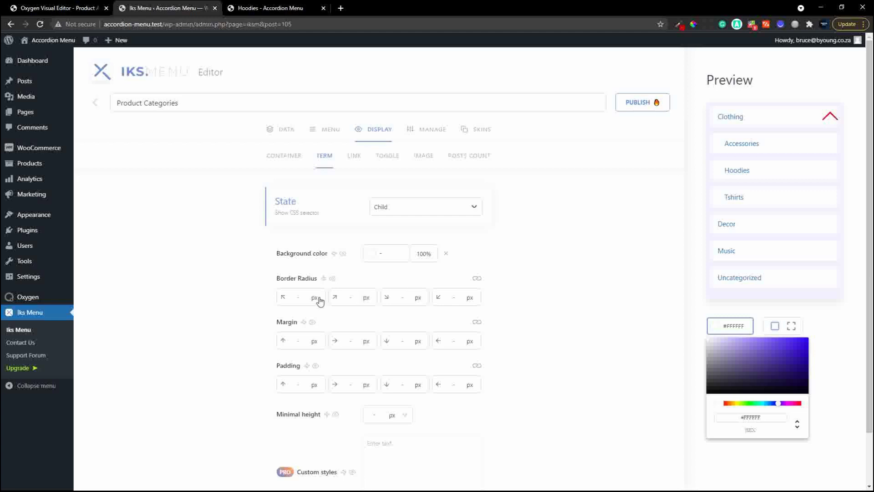
{"action": "left_click", "coordinate": [294, 297]}
{"action": "left_click", "coordinate": [476, 279]}
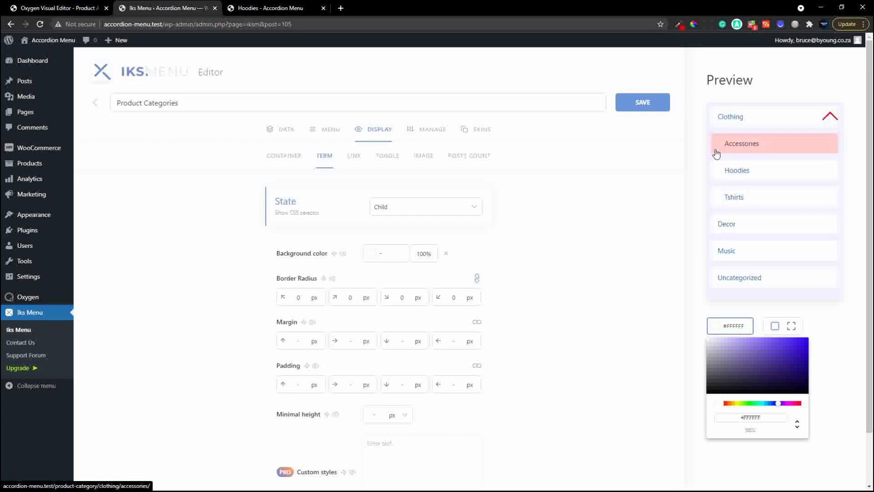
Set the term's Child state background color to #DEDEDE and save the menu.
{"action": "left_click", "coordinate": [375, 257]}
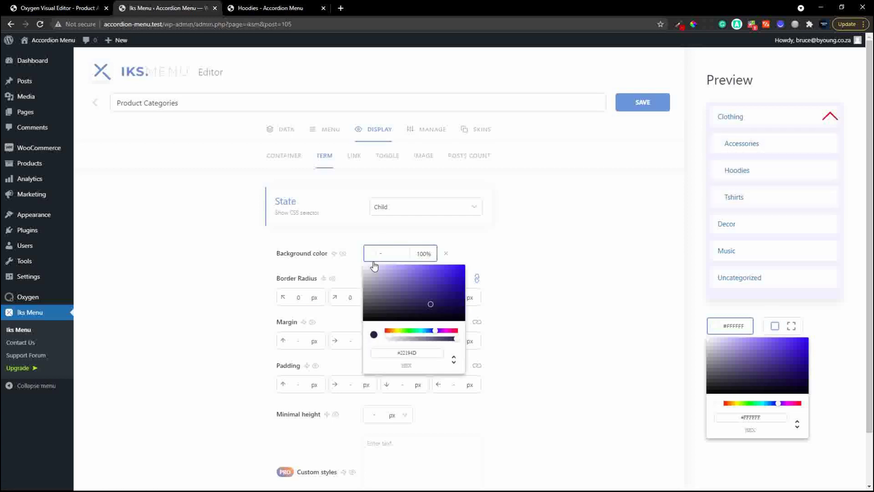
{"action": "left_click_drag", "start_coordinate": [373, 274], "coordinate": [363, 272]}
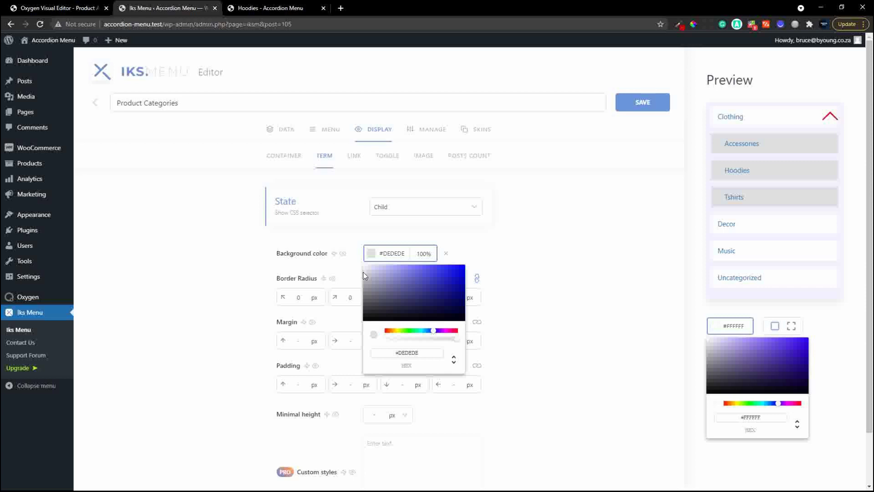
{"action": "left_click", "coordinate": [589, 238]}
{"action": "left_click", "coordinate": [643, 103]}
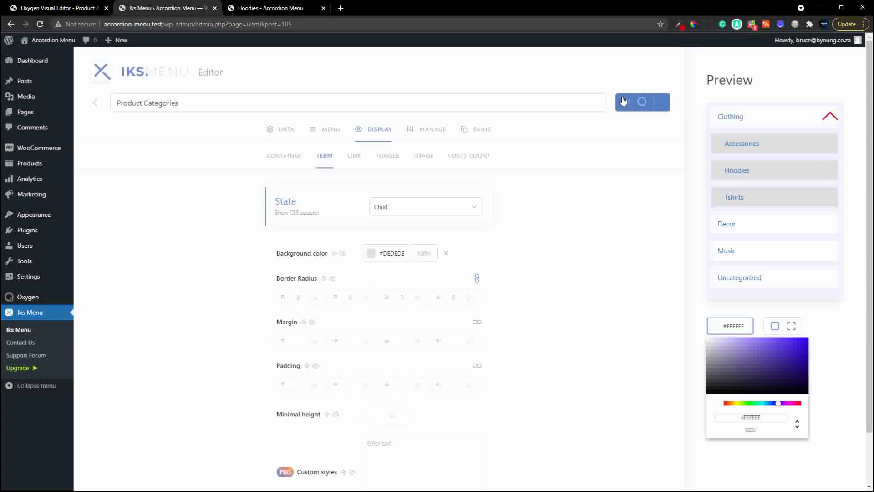
Reload the Hoodies category page, expand Clothing to check the child item styling, and open the Tshirts category.
{"action": "left_click", "coordinate": [280, 10]}
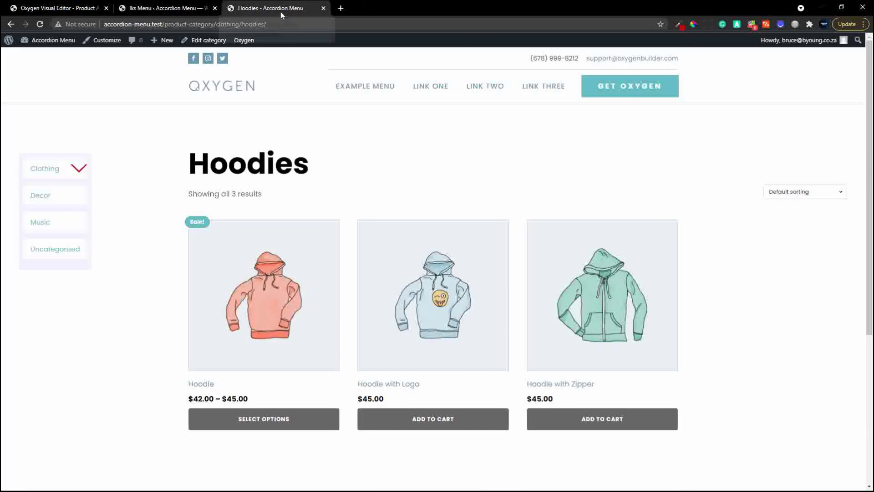
{"action": "left_click", "coordinate": [45, 24]}
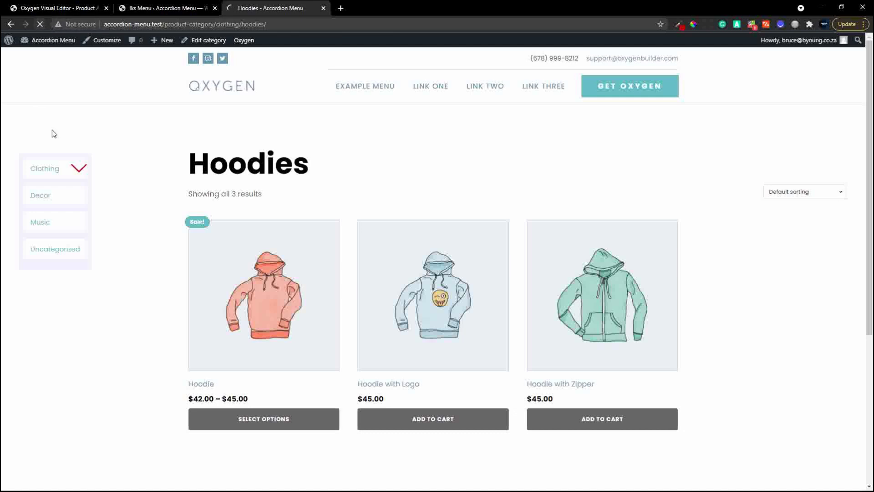
{"action": "left_click", "coordinate": [76, 171]}
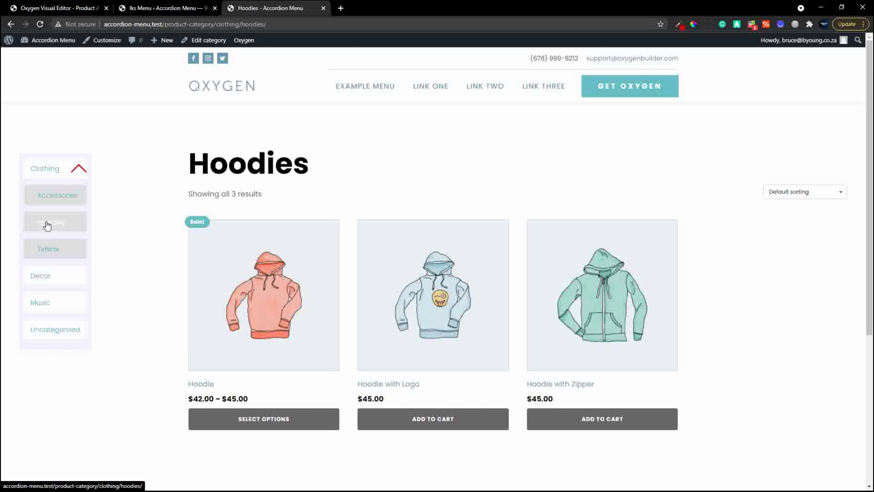
{"action": "left_click", "coordinate": [50, 248]}
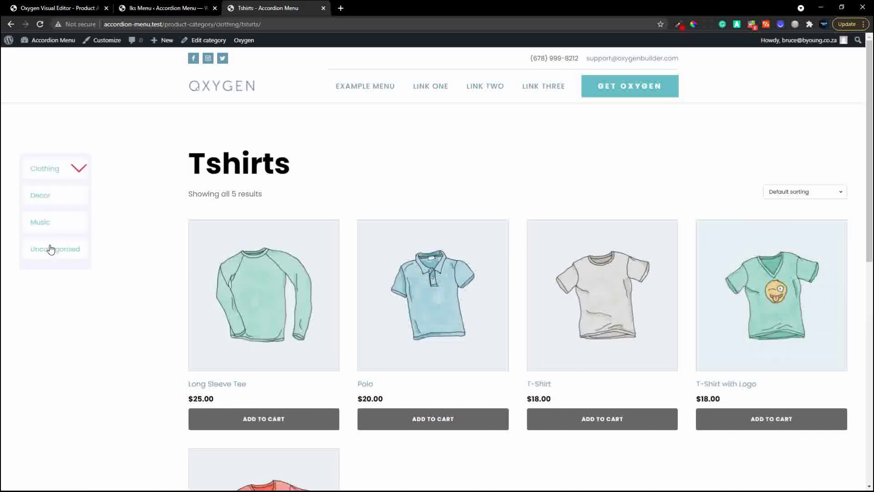
Expand Clothing on the Tshirts category page, look over its child items, and collapse it again.
{"action": "left_click", "coordinate": [79, 169]}
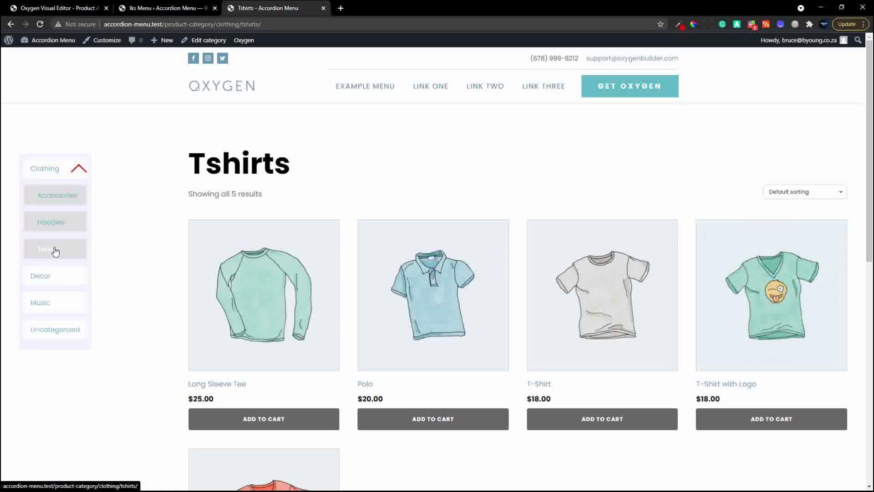
{"action": "scroll", "coordinate": [102, 292], "scroll_direction": "down", "scroll_amount": 2}
{"action": "scroll", "coordinate": [98, 210], "scroll_direction": "up", "scroll_amount": 2}
{"action": "left_click", "coordinate": [77, 165]}
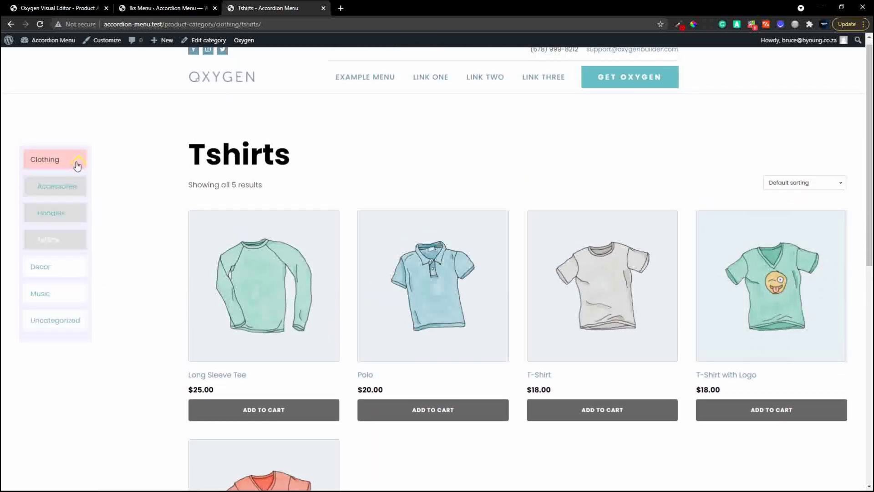
Look through the menu editor's export and import options and its skins, and return to the list of menus.
{"action": "left_click", "coordinate": [166, 9]}
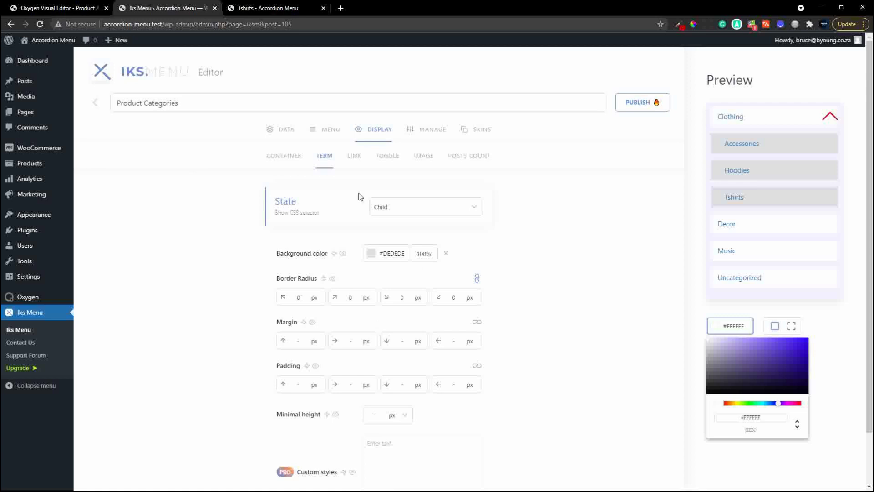
{"action": "left_click", "coordinate": [426, 131]}
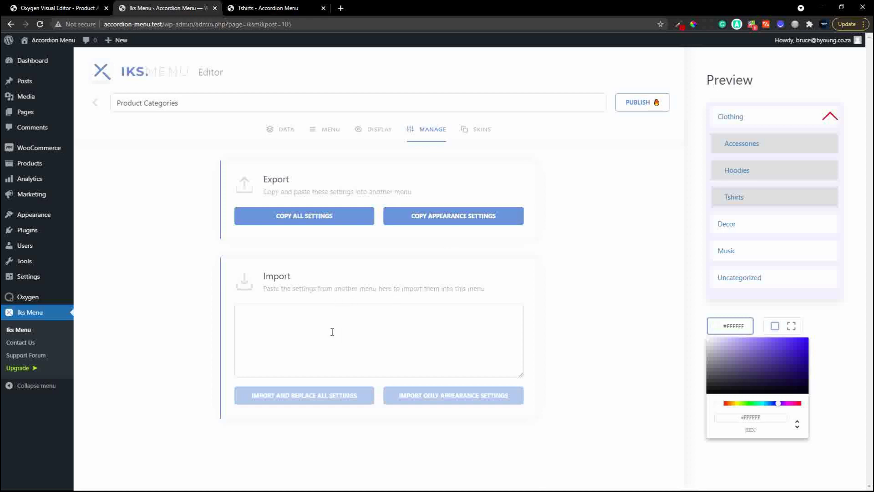
{"action": "left_click", "coordinate": [300, 329]}
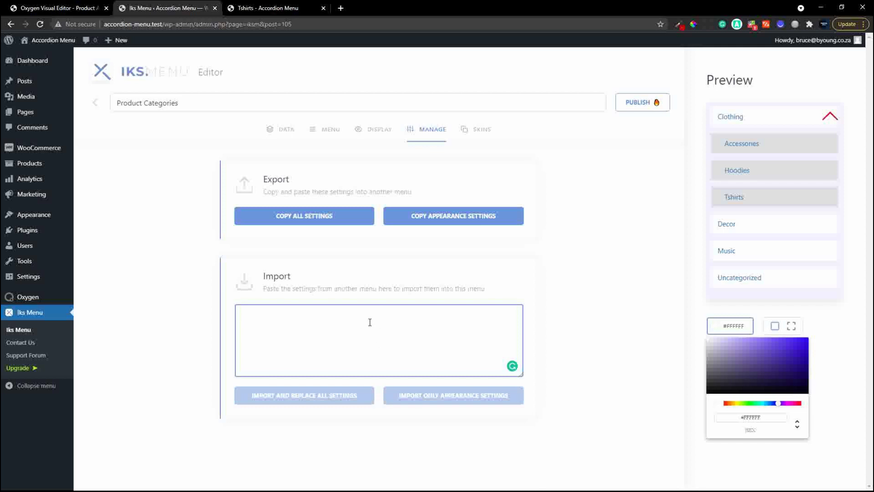
{"action": "left_click", "coordinate": [482, 131]}
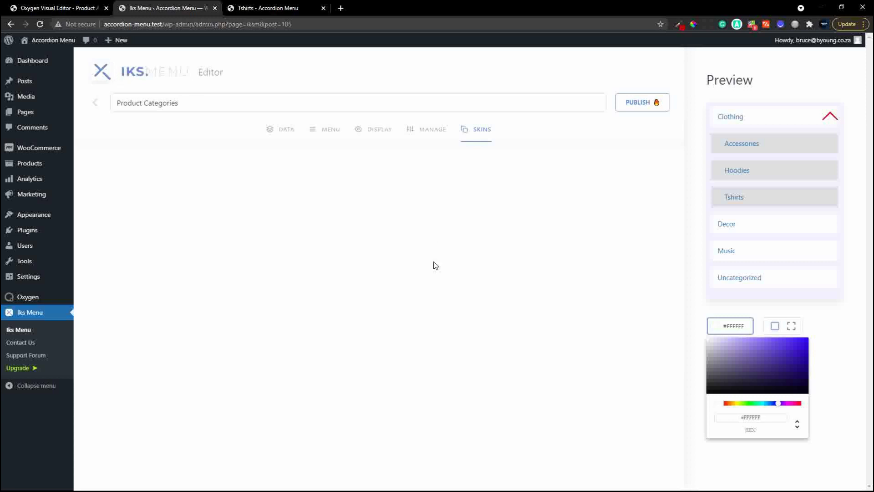
{"action": "left_click", "coordinate": [95, 104]}
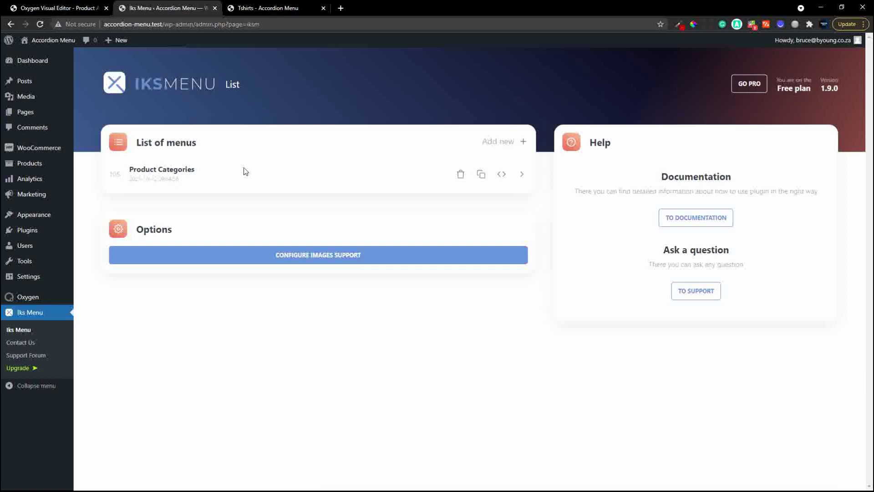
Open the Product Categories menu in the editor and look over its data settings.
{"action": "left_click", "coordinate": [522, 174]}
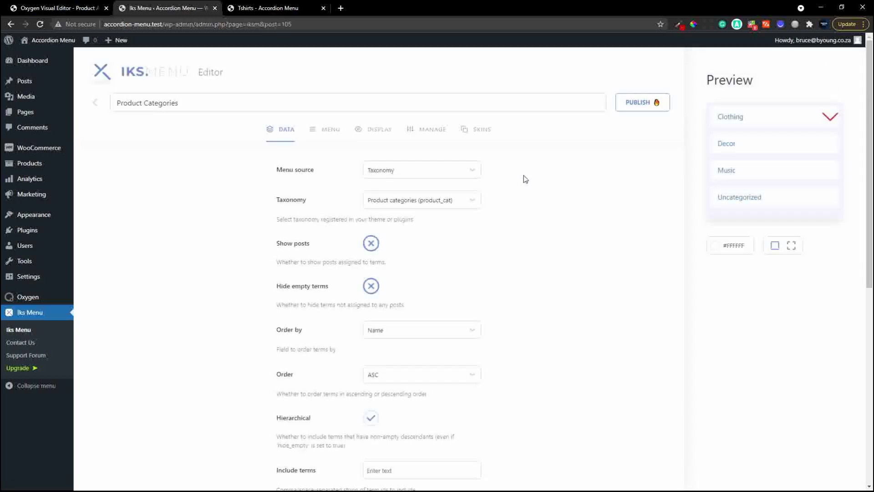
{"action": "scroll", "coordinate": [524, 163], "scroll_direction": "down", "scroll_amount": 3}
{"action": "scroll", "coordinate": [524, 163], "scroll_direction": "up", "scroll_amount": 3}
Inspect the accordion widget on the Tshirts page in desktop view and get the CSS selector of its li#block-3 element.
{"action": "left_click", "coordinate": [275, 9]}
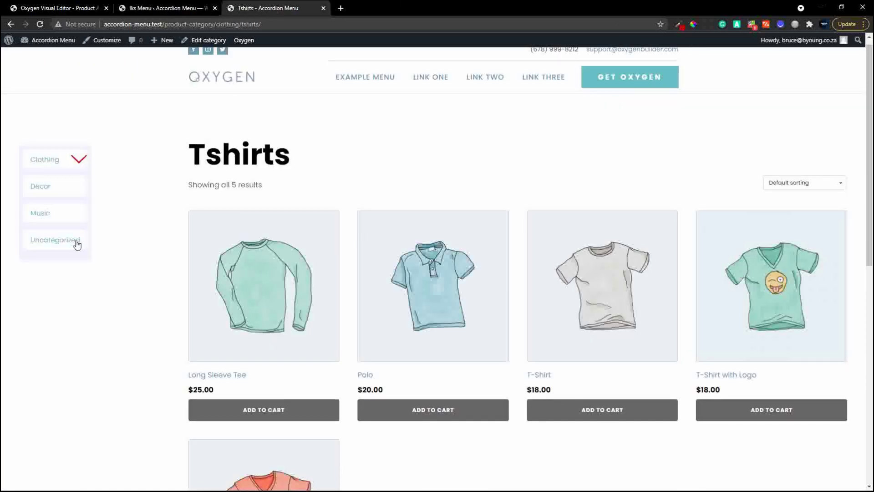
{"action": "right_click", "coordinate": [90, 175]}
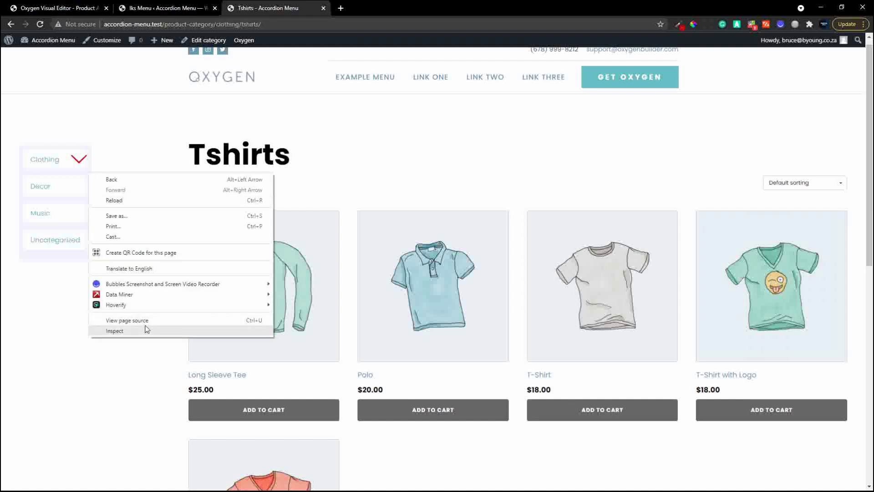
{"action": "left_click", "coordinate": [114, 331]}
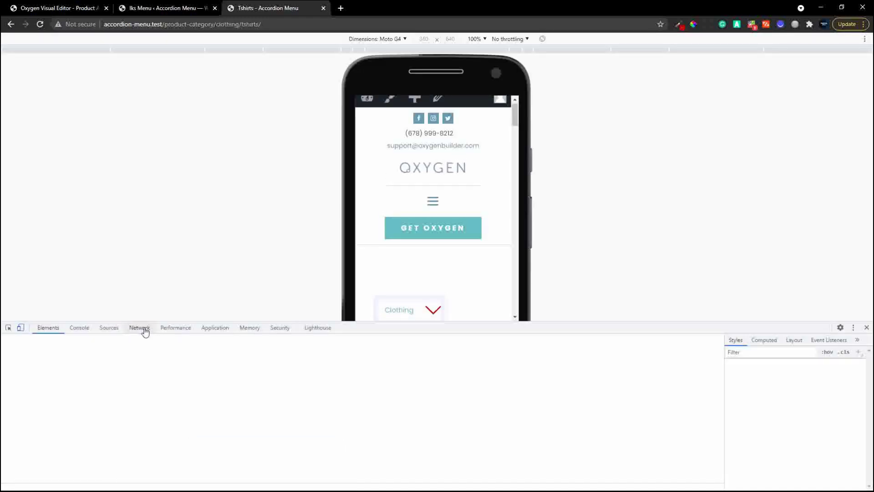
{"action": "left_click", "coordinate": [21, 327]}
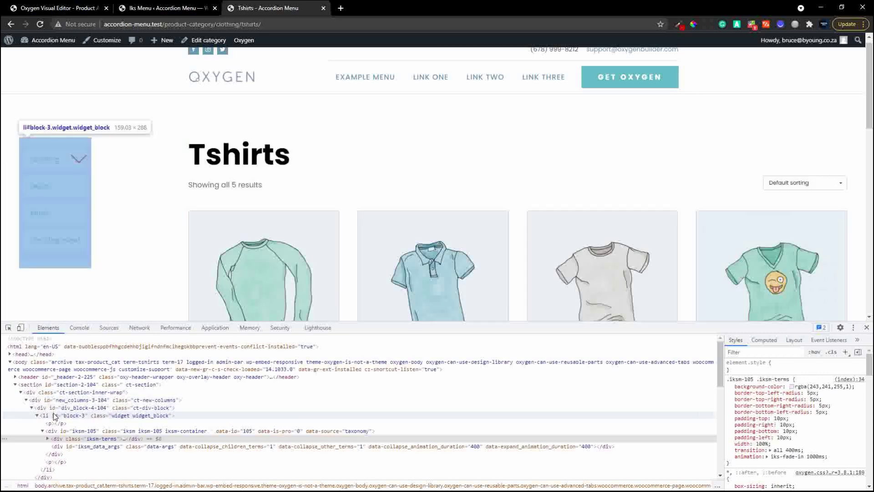
{"action": "left_click", "coordinate": [55, 416]}
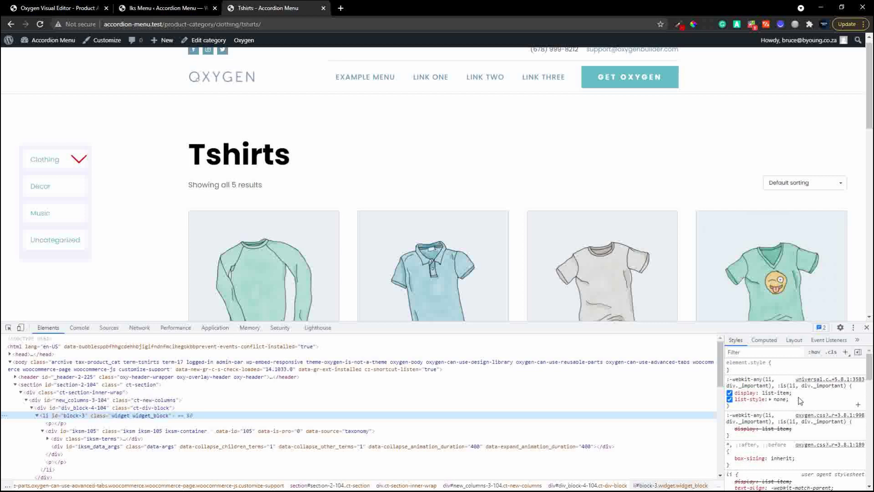
{"action": "left_click", "coordinate": [845, 353]}
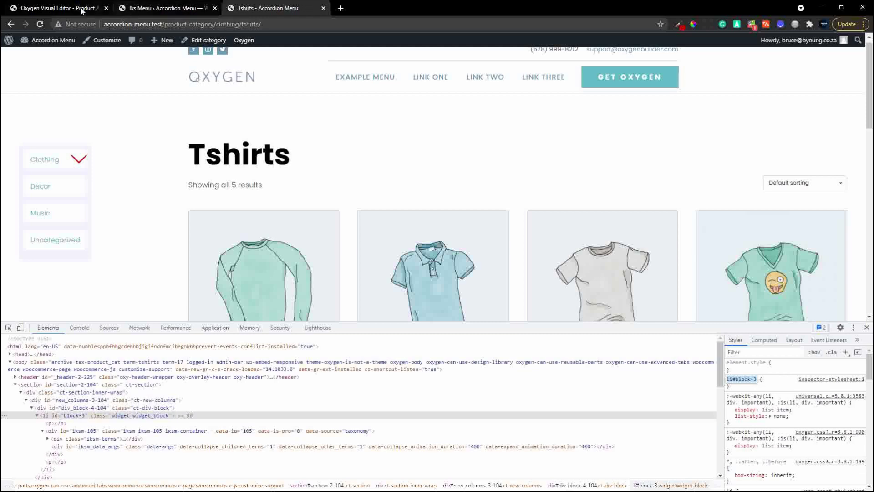
In the Oxygen editor, add a li#block-3 rule with width: 100% to the custom stylesheet and save.
{"action": "left_click", "coordinate": [65, 9]}
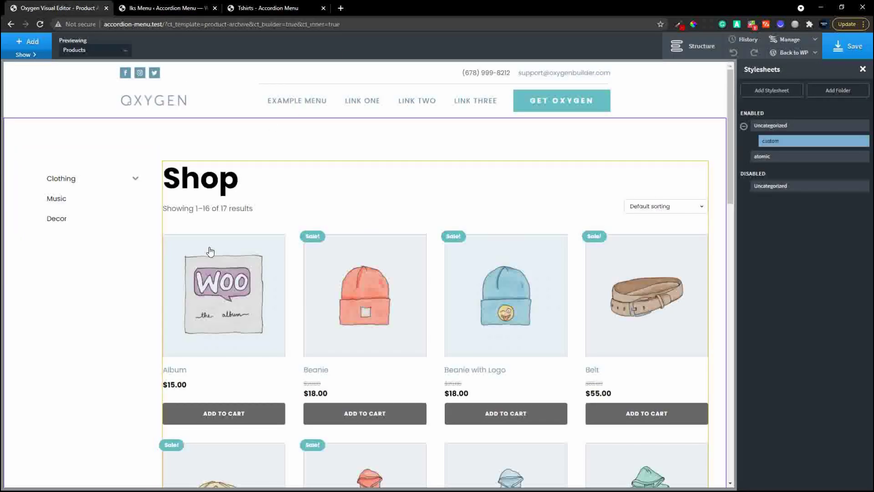
{"action": "mouse_move", "coordinate": [775, 150]}
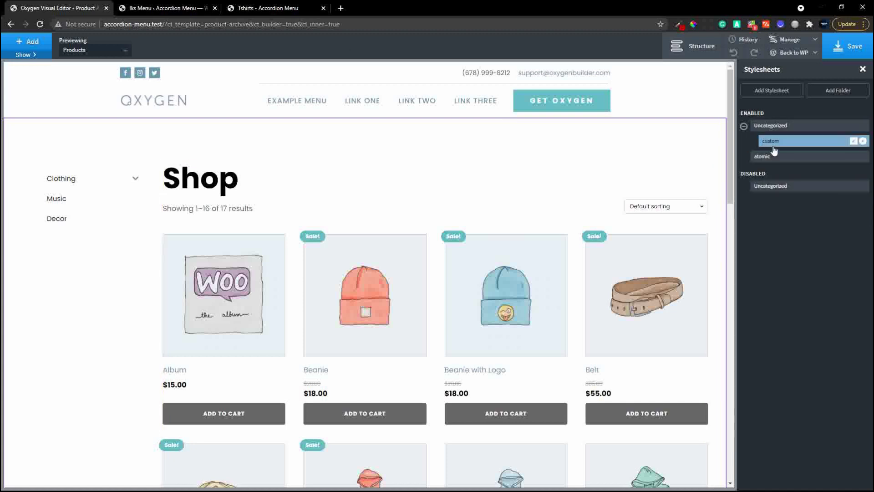
{"action": "left_click", "coordinate": [27, 55]}
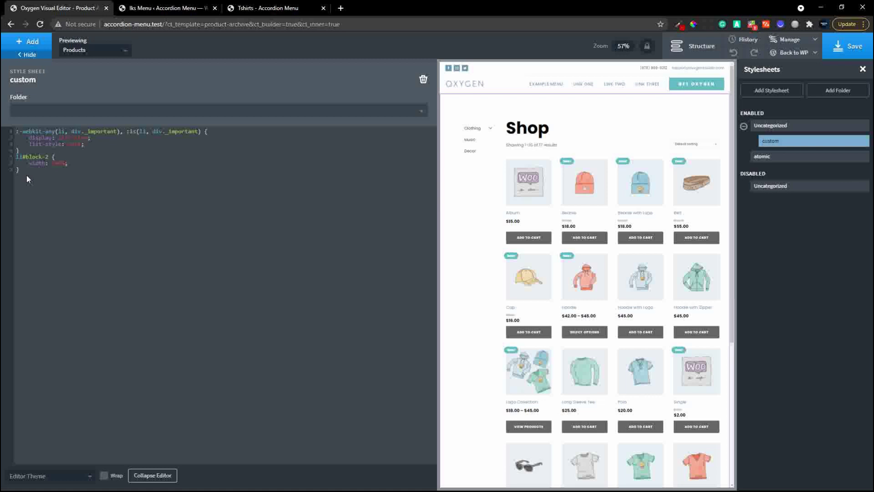
{"action": "left_click", "coordinate": [26, 175]}
{"action": "type", "text": "li#block-3 {"}
{"action": "key", "text": "Return"}
{"action": "left_click", "coordinate": [850, 47]}
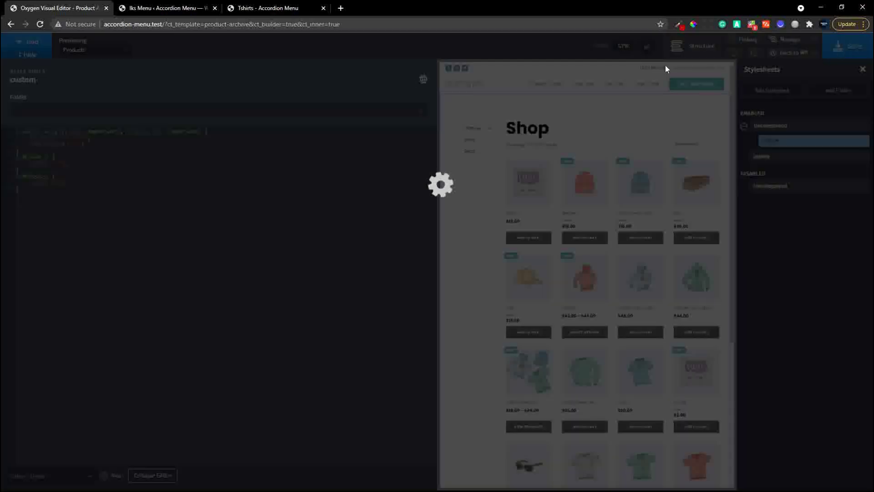
Reload the Tshirts page, expand and collapse Clothing to check the sidebar menu's width, and close the developer tools.
{"action": "left_click", "coordinate": [260, 13]}
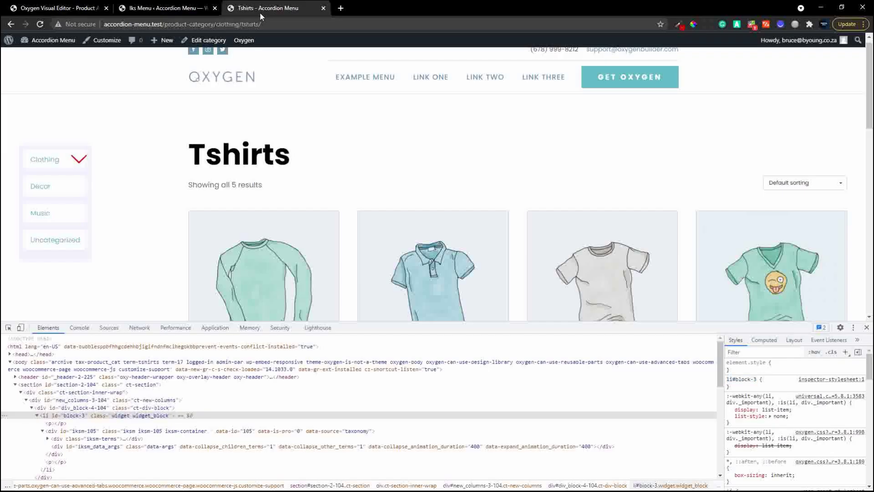
{"action": "left_click", "coordinate": [41, 24]}
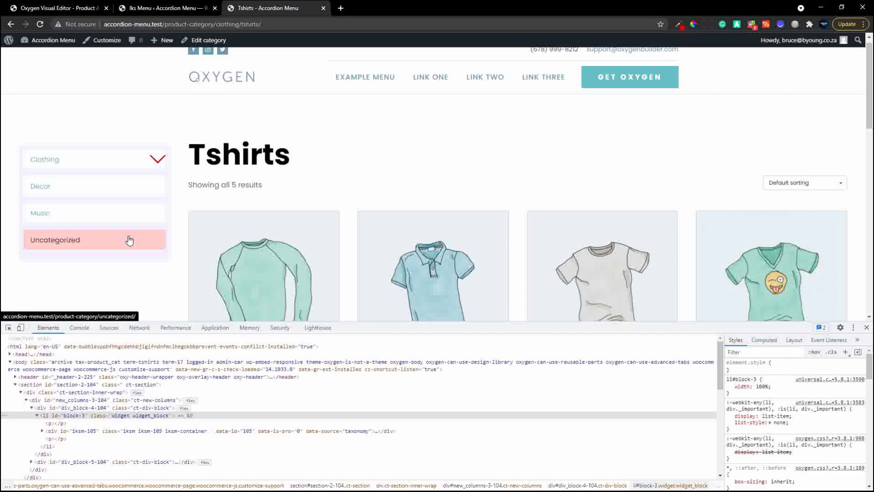
{"action": "left_click", "coordinate": [157, 164]}
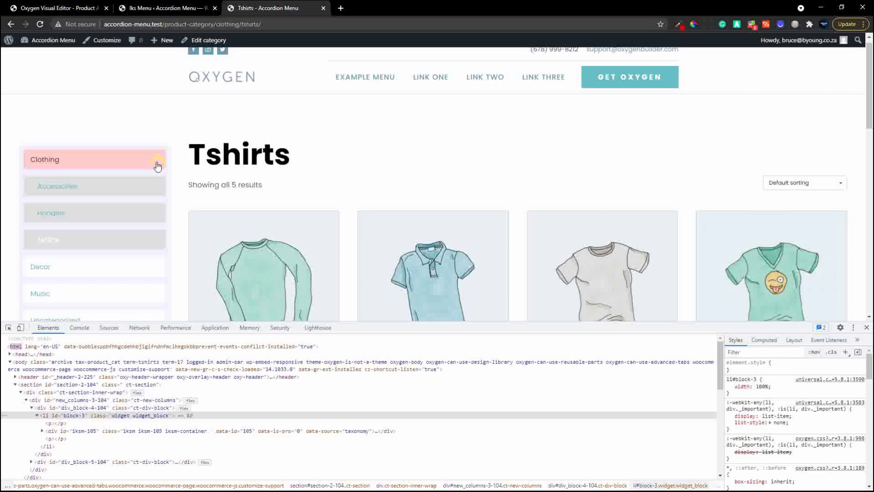
{"action": "left_click", "coordinate": [157, 164]}
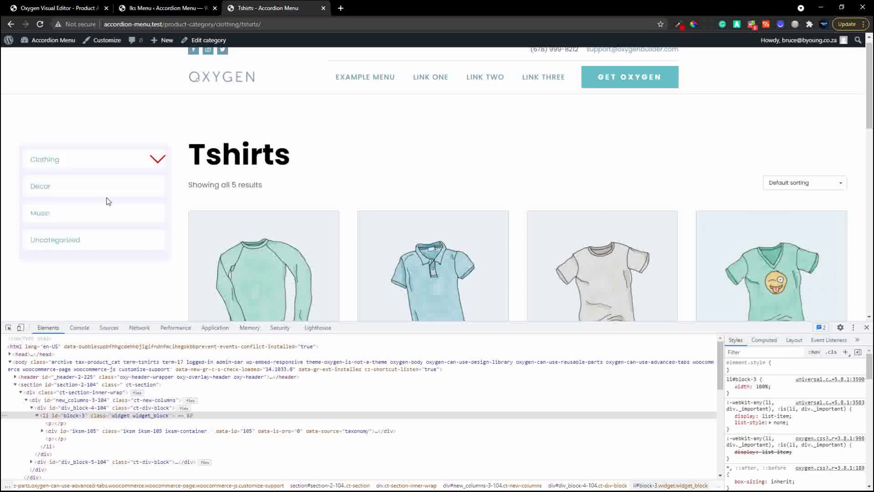
{"action": "left_click", "coordinate": [867, 328]}
Open the installed plugins list in WordPress and visit the Iks Menu plugin author's website.
{"action": "left_click", "coordinate": [174, 7]}
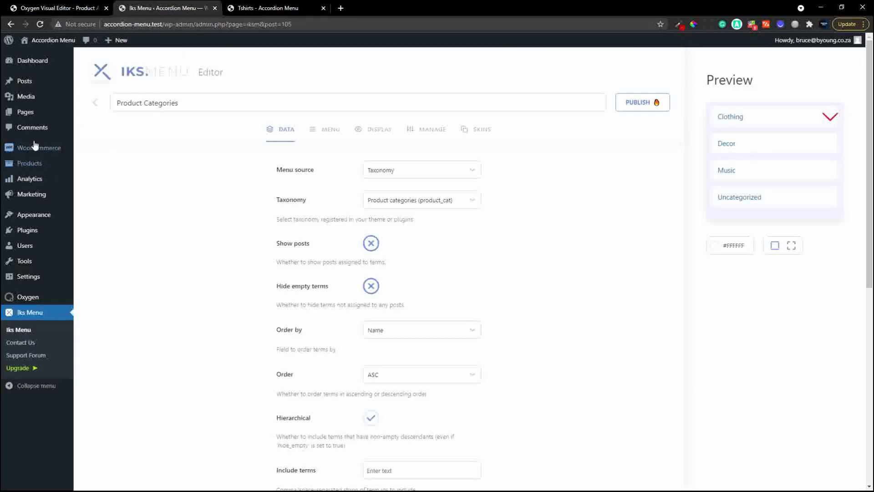
{"action": "left_click", "coordinate": [32, 231]}
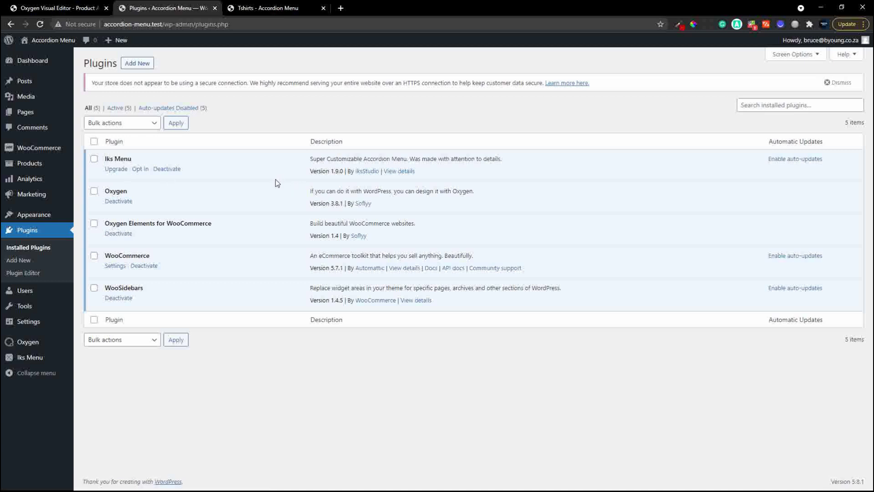
{"action": "left_click", "coordinate": [370, 171]}
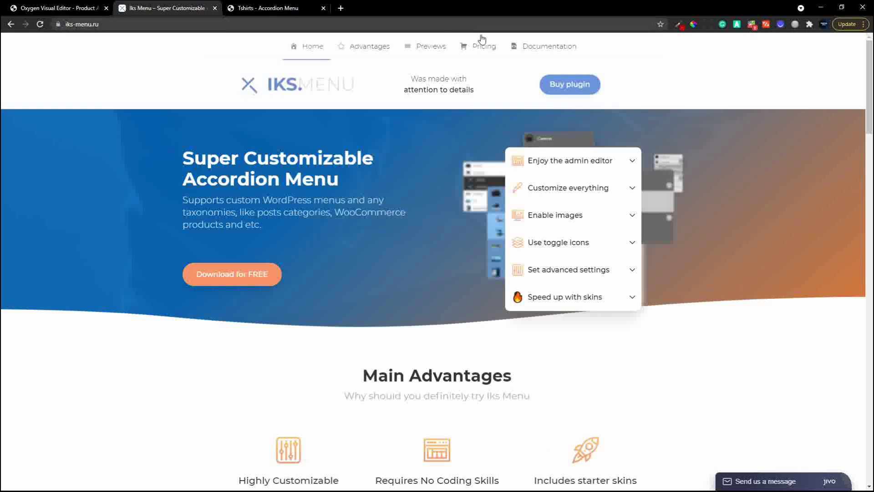
Open the Iks Menu pricing page and look through its plans and the FREE vs PRO feature comparison.
{"action": "left_click", "coordinate": [485, 49]}
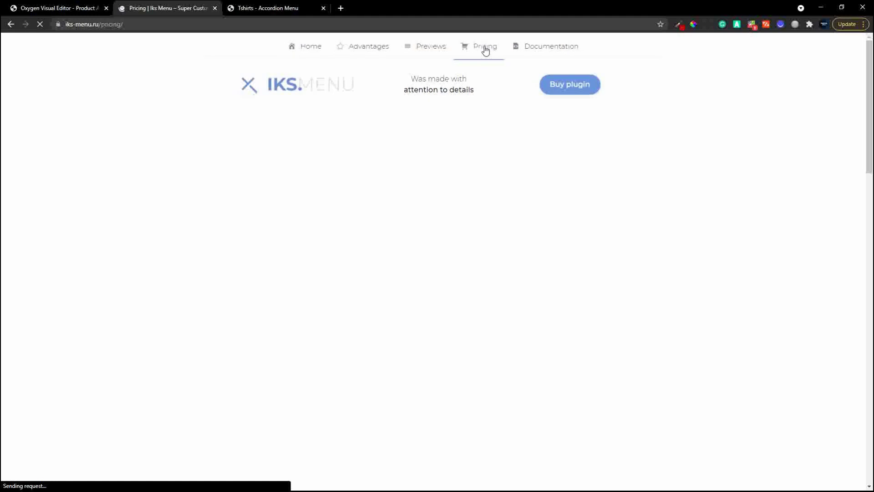
{"action": "scroll", "coordinate": [580, 318], "scroll_direction": "down", "scroll_amount": 2}
{"action": "scroll", "coordinate": [580, 318], "scroll_direction": "down", "scroll_amount": 9}
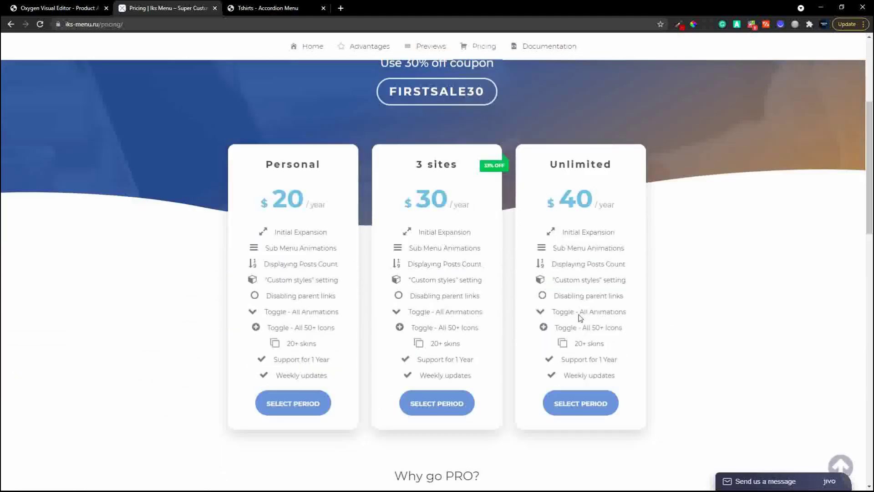
{"action": "scroll", "coordinate": [579, 318], "scroll_direction": "down", "scroll_amount": 6}
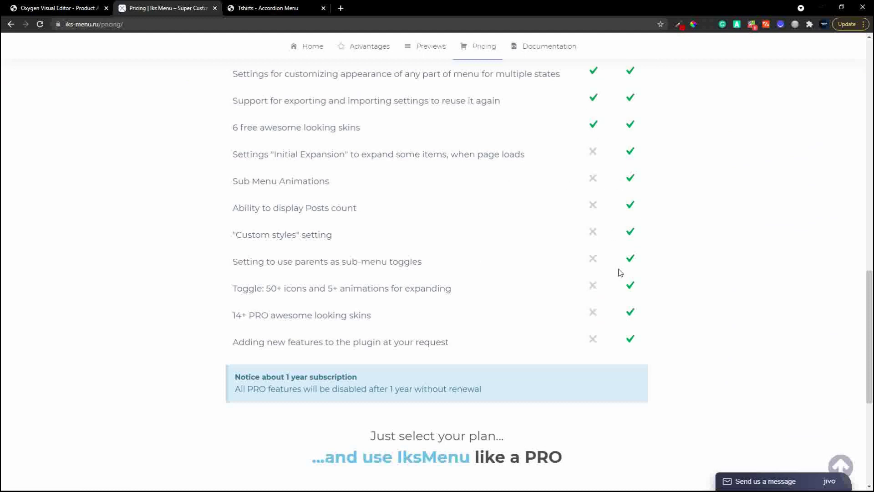
{"action": "scroll", "coordinate": [630, 308], "scroll_direction": "down", "scroll_amount": 5}
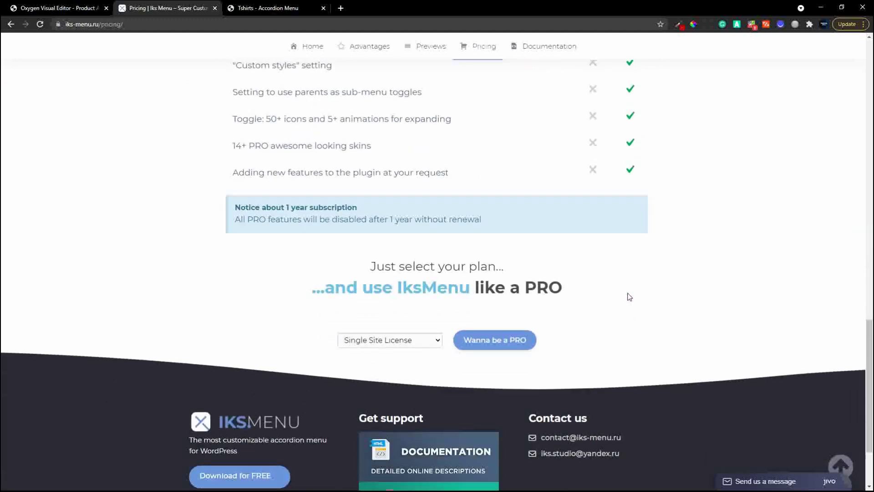
Check the checkout price of the Unlimited Sites License with the Lifetime option, and close the checkout without ordering.
{"action": "left_click", "coordinate": [402, 290]}
{"action": "left_click", "coordinate": [391, 317]}
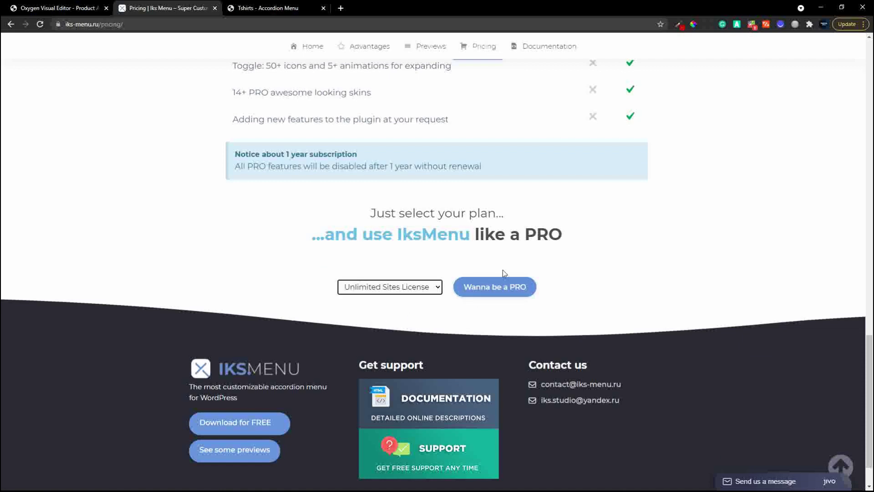
{"action": "left_click", "coordinate": [499, 286]}
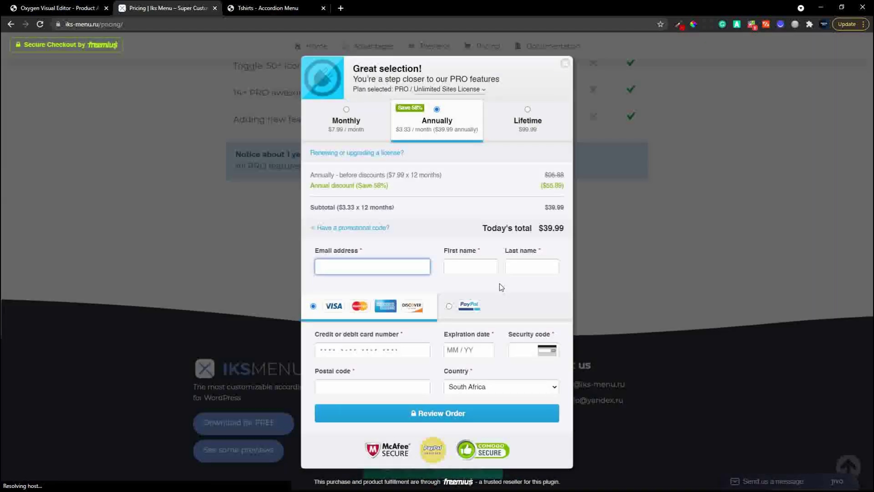
{"action": "left_click", "coordinate": [528, 109]}
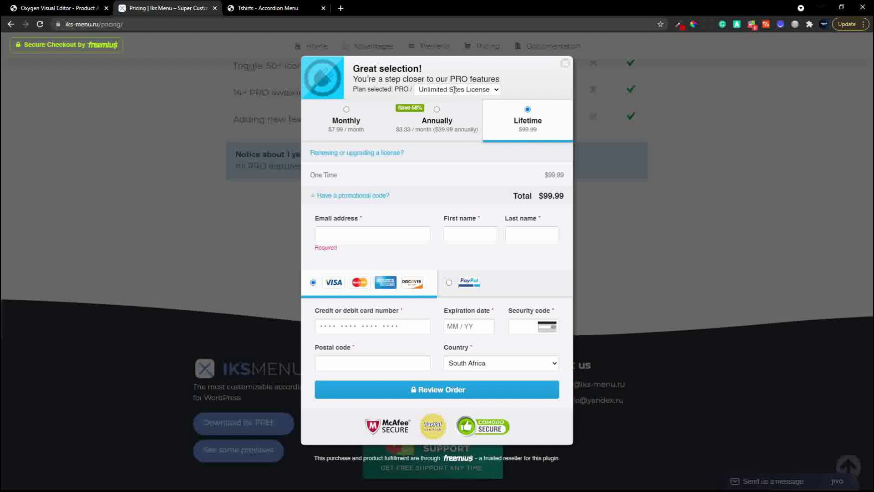
{"action": "left_click", "coordinate": [565, 67]}
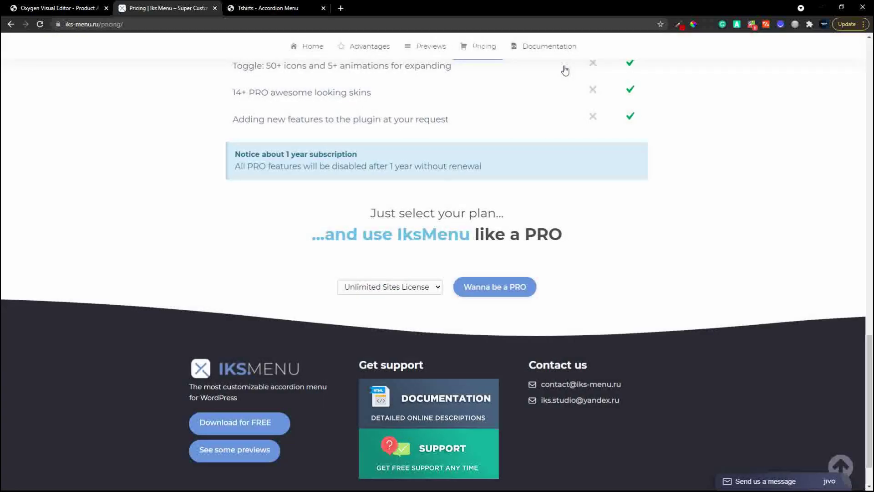
Review the pricing plans and PRO features again, highlighting the "Initial Expansion" setting, and return to the Iks Menu home page.
{"action": "scroll", "coordinate": [631, 275], "scroll_direction": "up", "scroll_amount": 10}
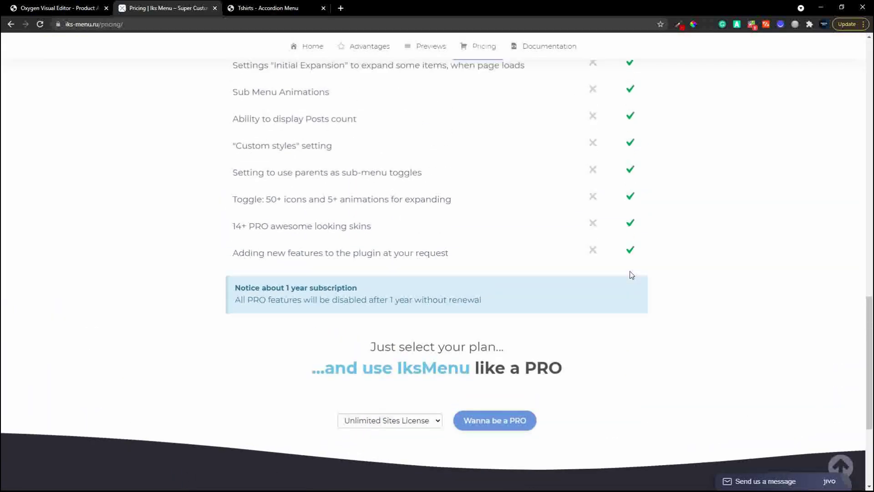
{"action": "scroll", "coordinate": [631, 275], "scroll_direction": "up", "scroll_amount": 12}
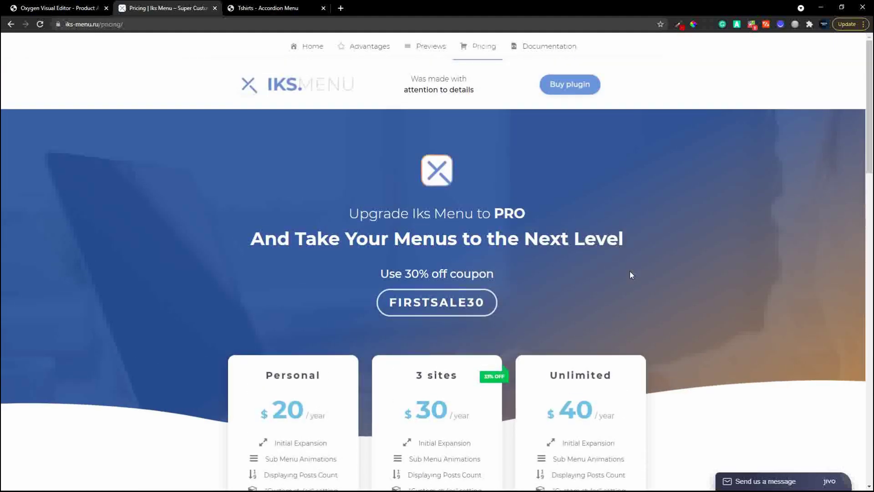
{"action": "scroll", "coordinate": [631, 274], "scroll_direction": "down", "scroll_amount": 10}
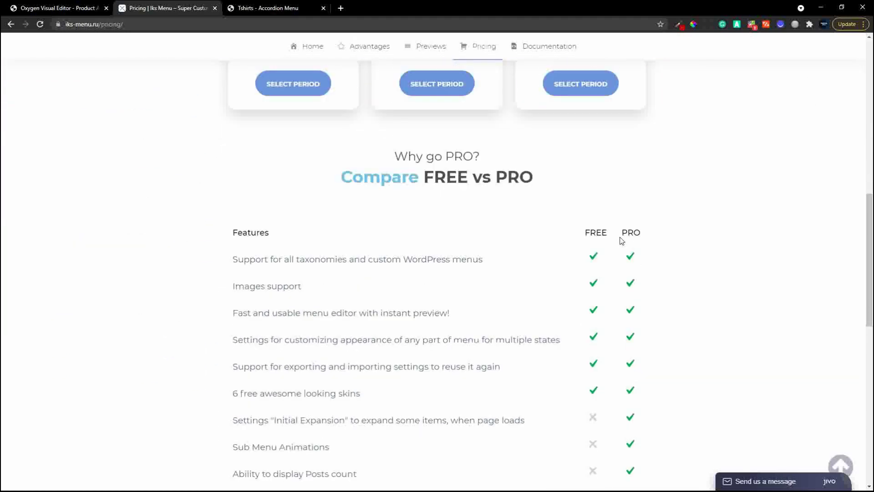
{"action": "scroll", "coordinate": [622, 241], "scroll_direction": "down", "scroll_amount": 6}
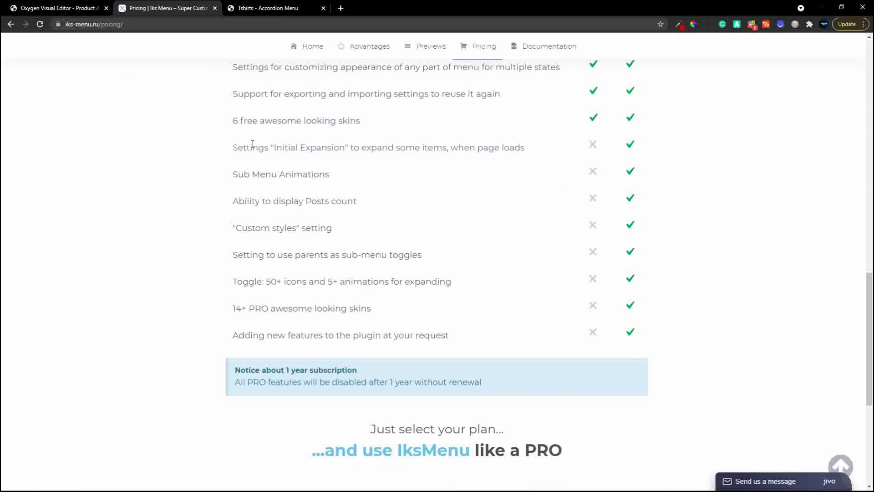
{"action": "left_click_drag", "start_coordinate": [234, 144], "coordinate": [535, 143]}
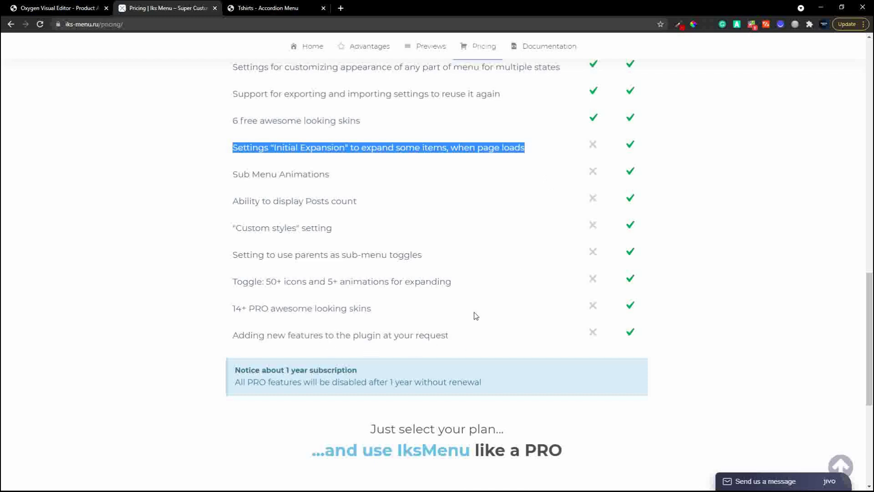
{"action": "scroll", "coordinate": [592, 143], "scroll_direction": "up", "scroll_amount": 2}
{"action": "scroll", "coordinate": [592, 144], "scroll_direction": "up", "scroll_amount": 10}
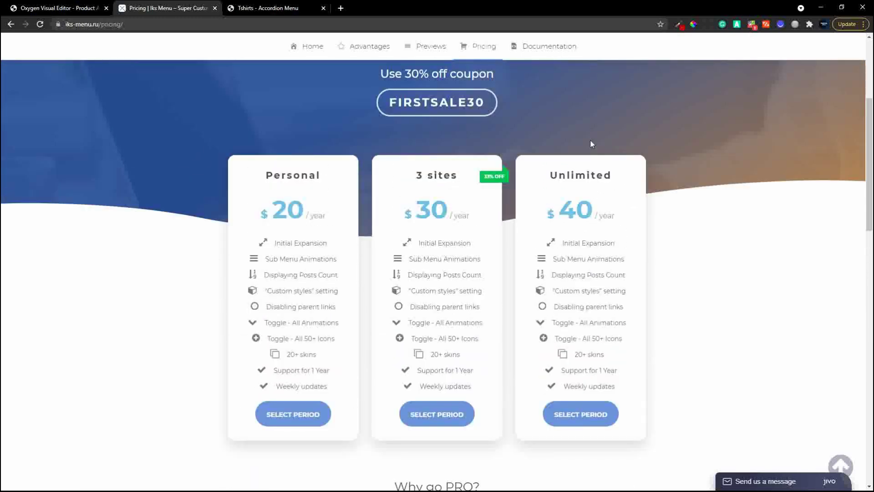
{"action": "scroll", "coordinate": [592, 144], "scroll_direction": "up", "scroll_amount": 5}
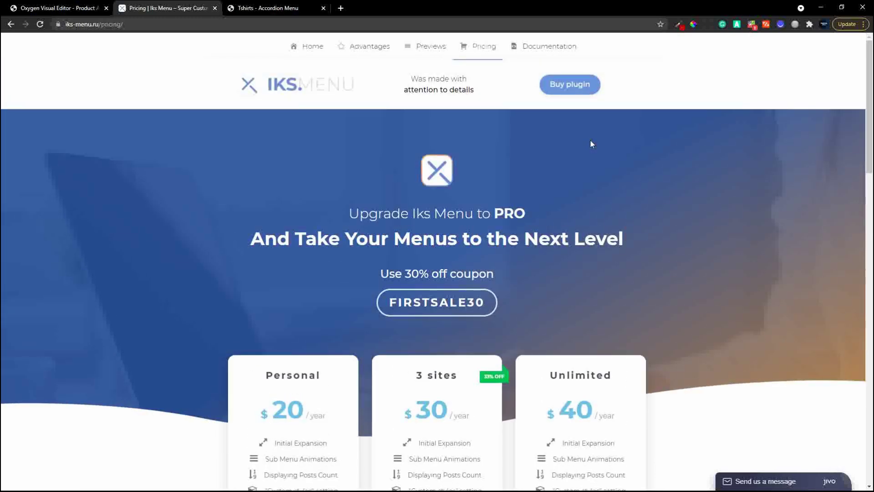
{"action": "left_click", "coordinate": [314, 47]}
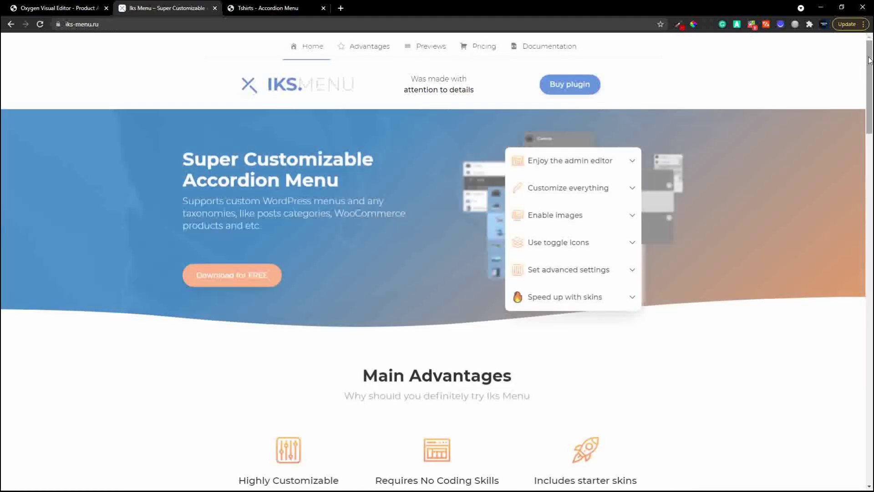
{"action": "scroll", "coordinate": [870, 61], "scroll_direction": "down", "scroll_amount": 1}
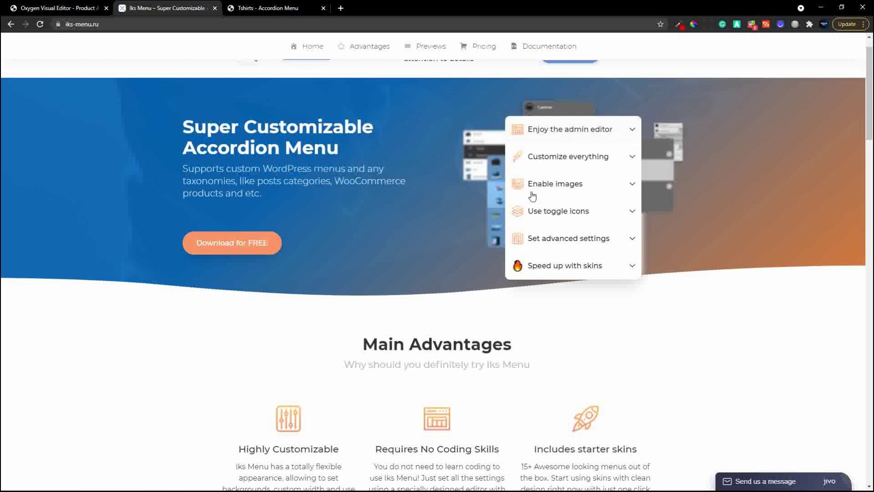
Expand each item of the home page's demo accordion menu in turn, from "Enjoy the admin editor" to "Speed up with skins".
{"action": "left_click", "coordinate": [628, 132]}
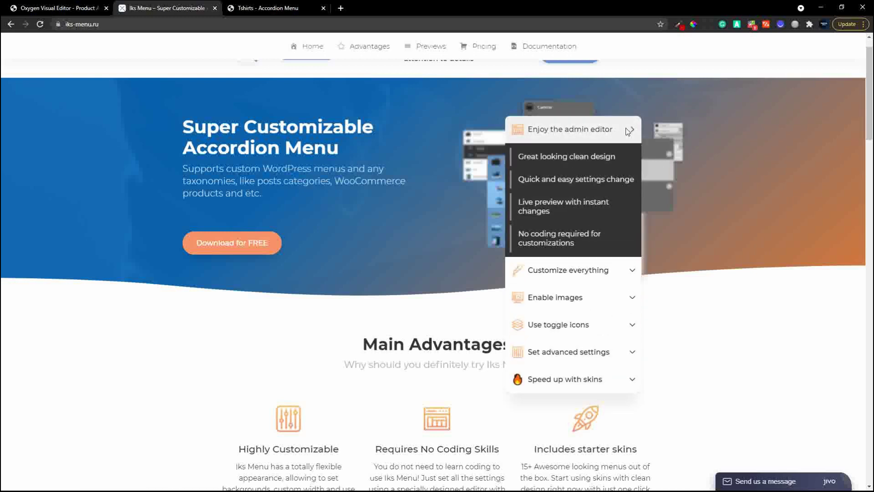
{"action": "left_click", "coordinate": [630, 272]}
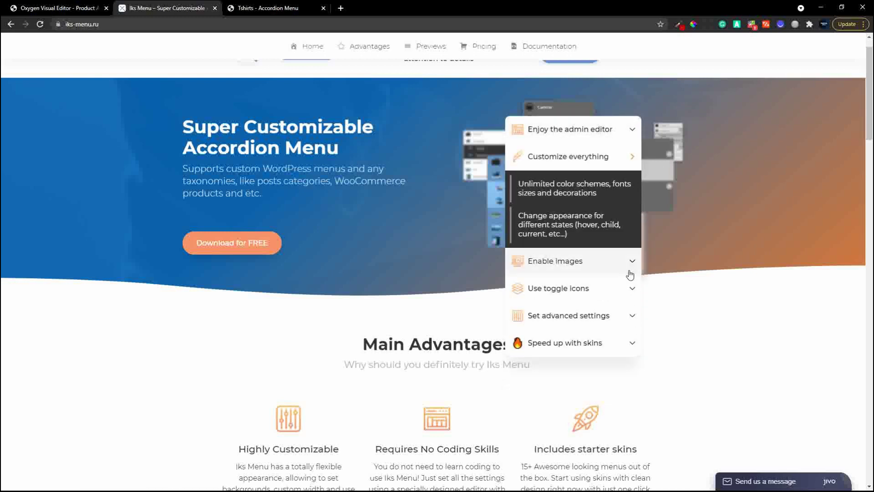
{"action": "left_click", "coordinate": [633, 267]}
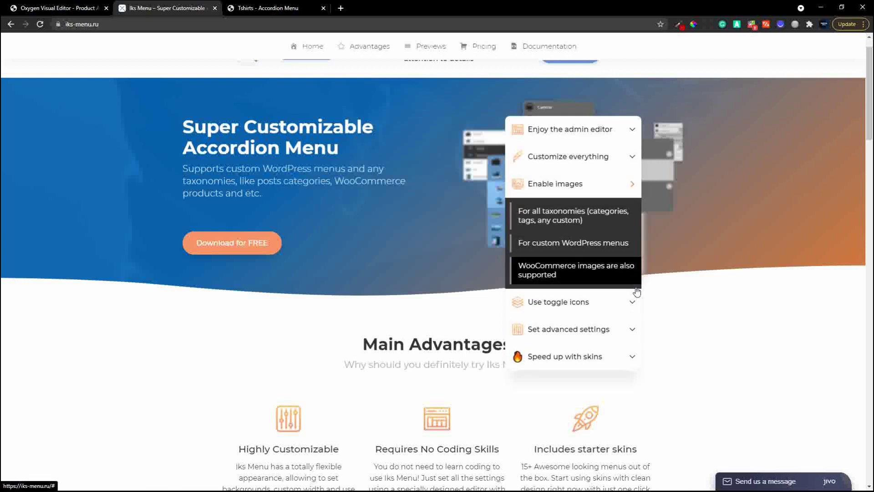
{"action": "left_click", "coordinate": [633, 302]}
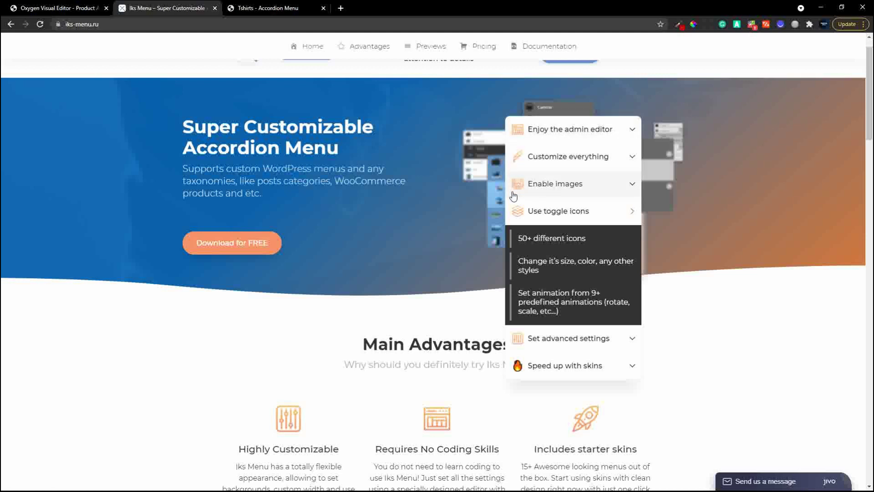
{"action": "left_click", "coordinate": [631, 350]}
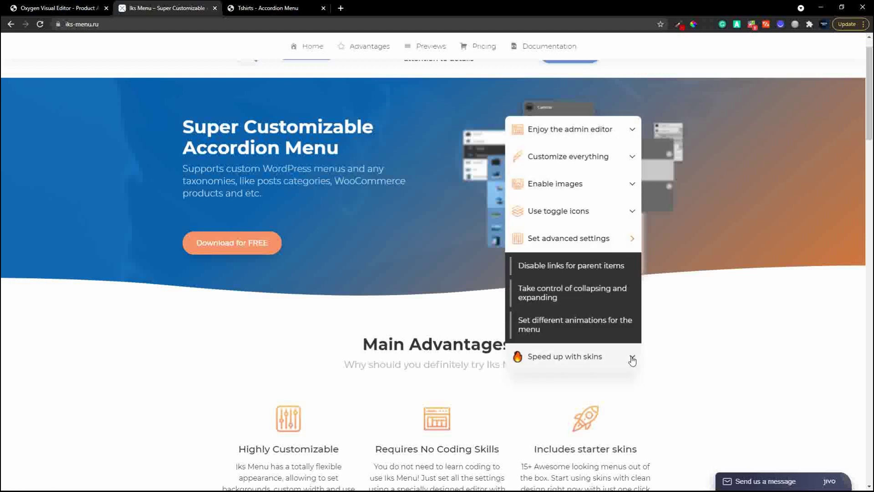
{"action": "left_click", "coordinate": [631, 355]}
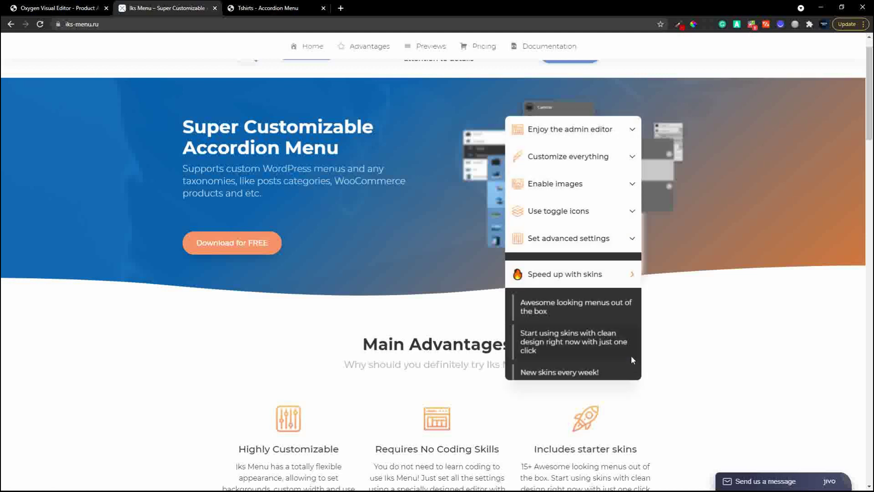
{"action": "left_click", "coordinate": [551, 265]}
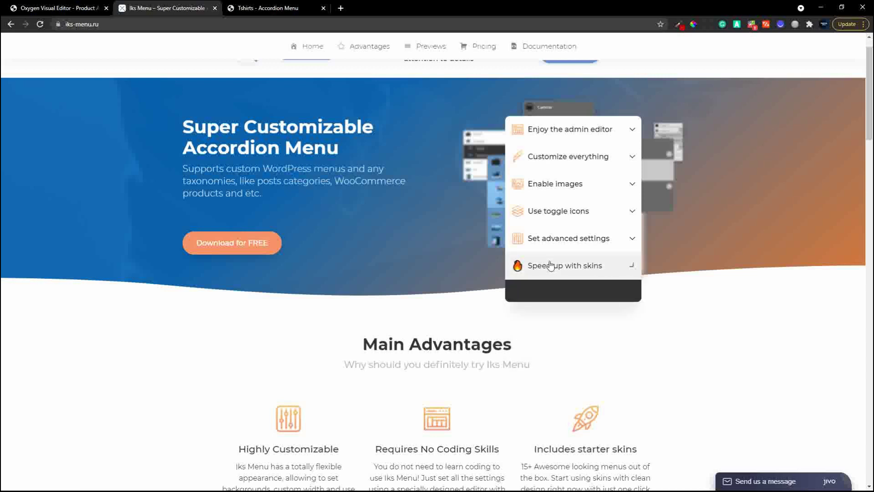
{"action": "left_click", "coordinate": [551, 266]}
{"action": "left_click", "coordinate": [542, 304]}
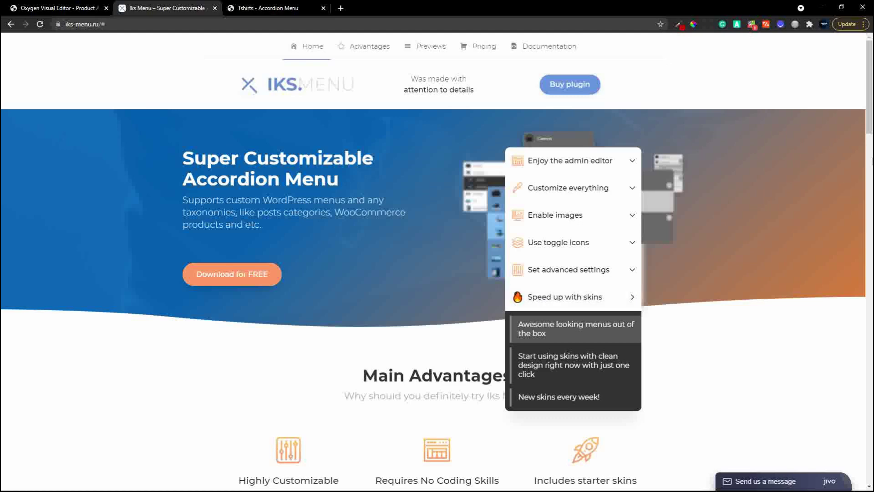
Try the three example menus on the Iks Menu home page by expanding their Computers and Hardware categories.
{"action": "left_click_drag", "start_coordinate": [870, 91], "coordinate": [870, 186]}
{"action": "left_click_drag", "start_coordinate": [871, 219], "coordinate": [871, 326]}
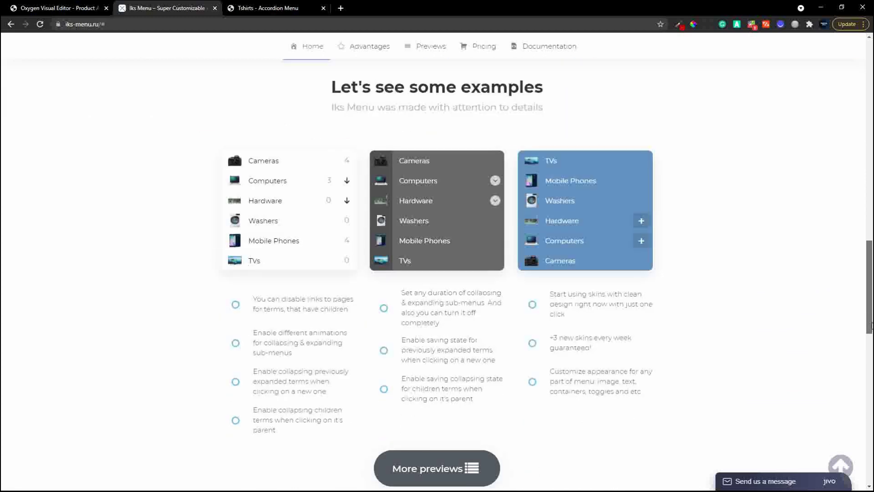
{"action": "left_click", "coordinate": [348, 181]}
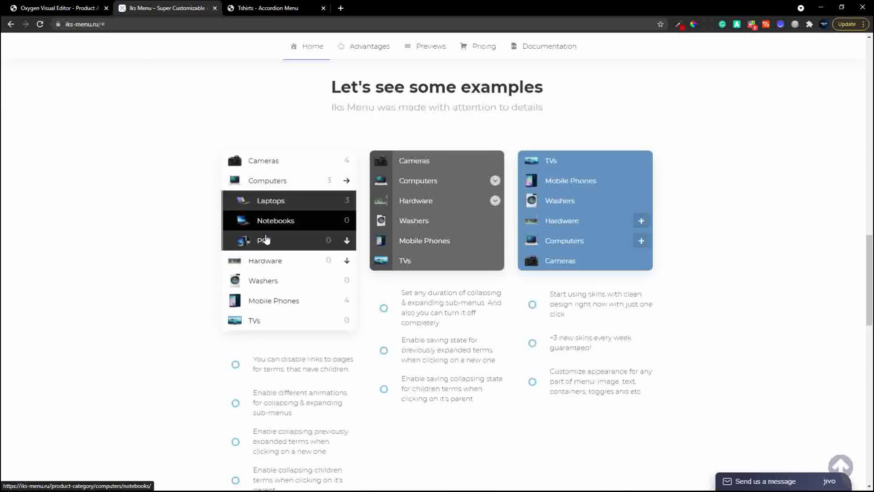
{"action": "left_click", "coordinate": [495, 208]}
{"action": "left_click", "coordinate": [495, 181]}
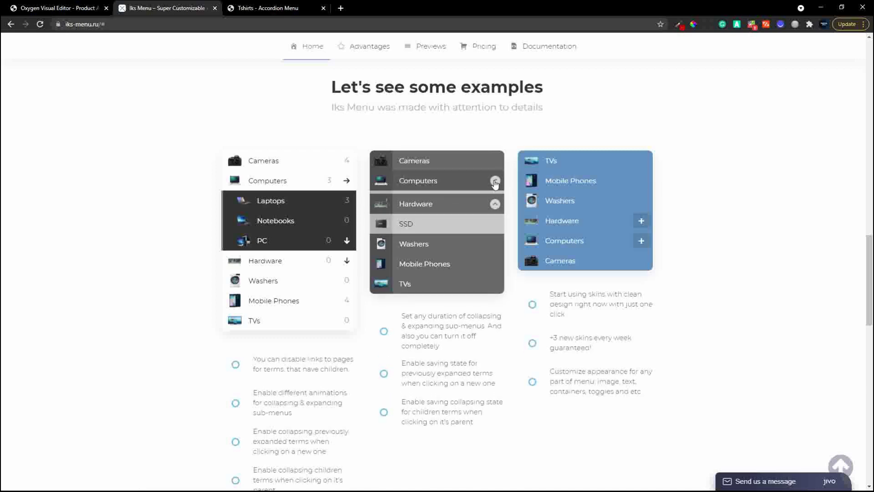
{"action": "left_click", "coordinate": [641, 220]}
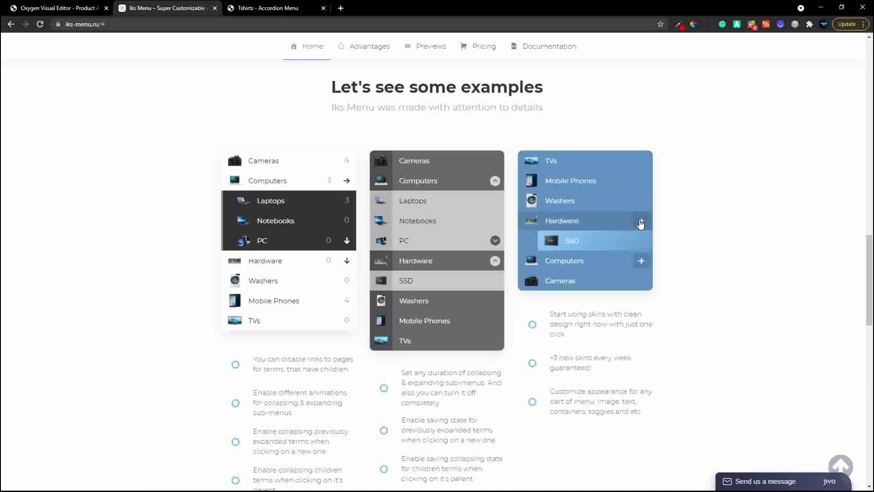
{"action": "left_click", "coordinate": [642, 261]}
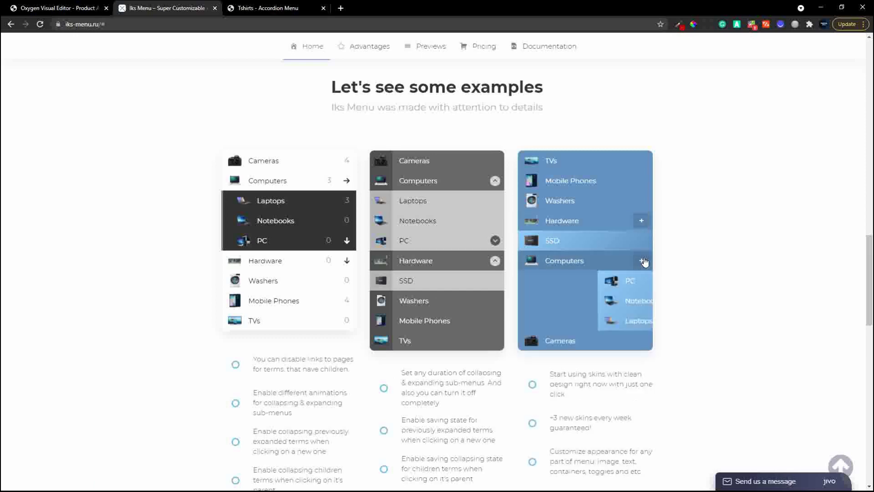
{"action": "left_click_drag", "start_coordinate": [872, 290], "coordinate": [871, 64]}
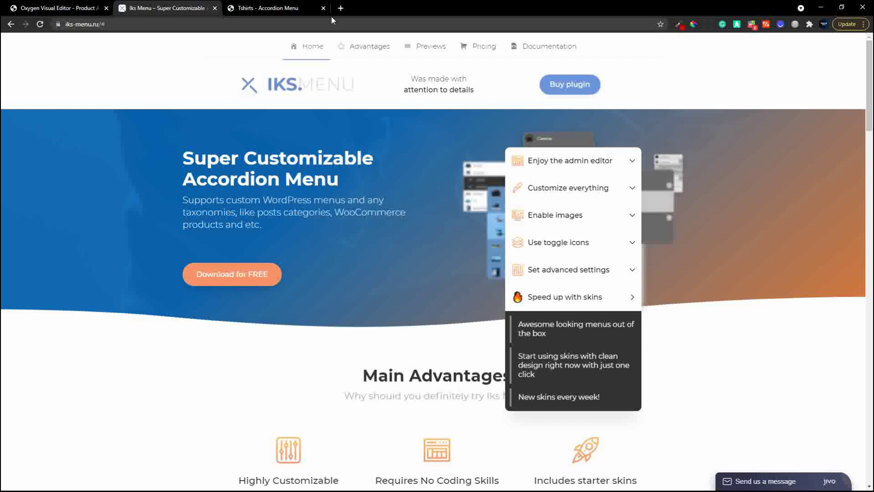
Check the finished accordion sidebar on the shop's Tshirts category page and return to the Iks Menu site.
{"action": "left_click", "coordinate": [251, 7]}
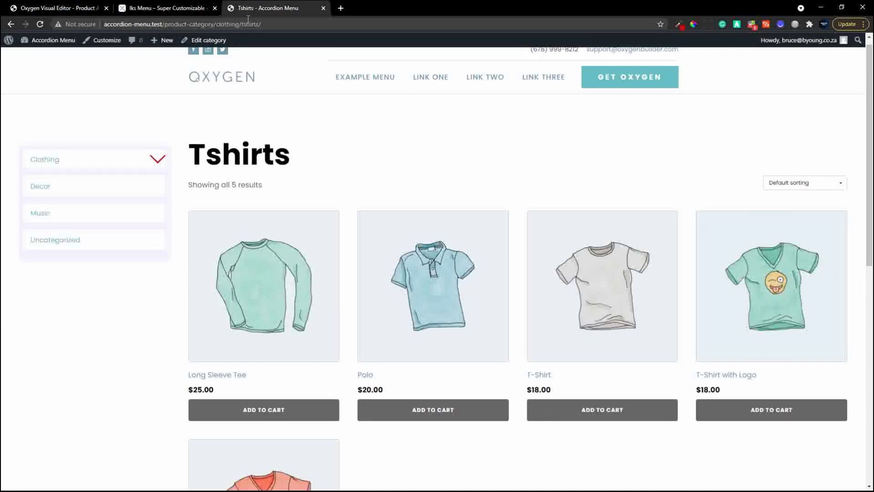
{"action": "left_click", "coordinate": [162, 9]}
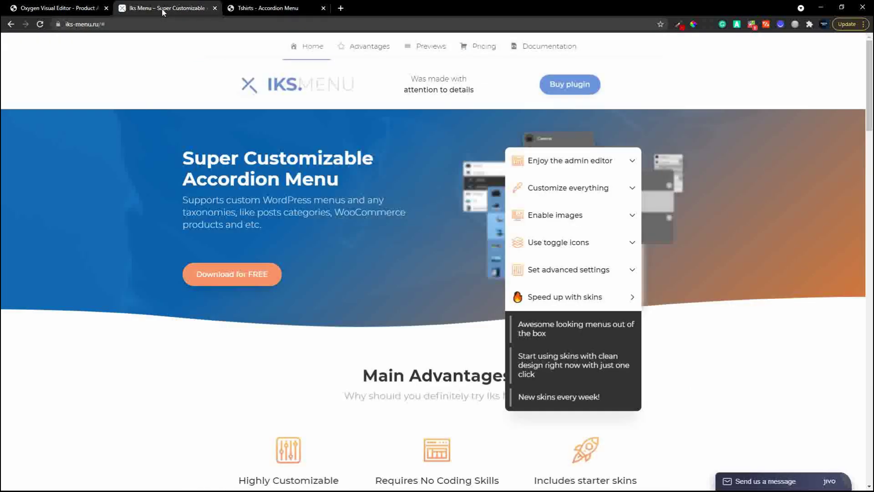